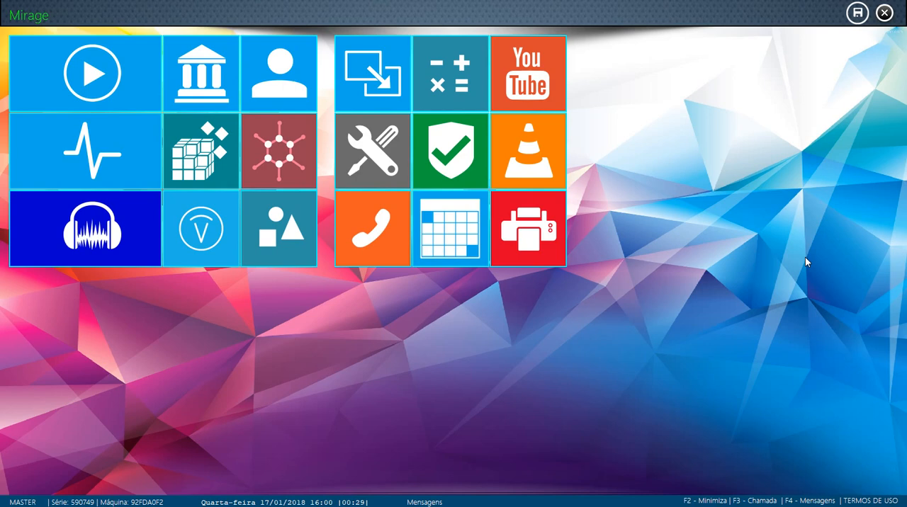
- Open the work safety module, select the client Escritório Moreira and show its company information
left_click(447, 157)
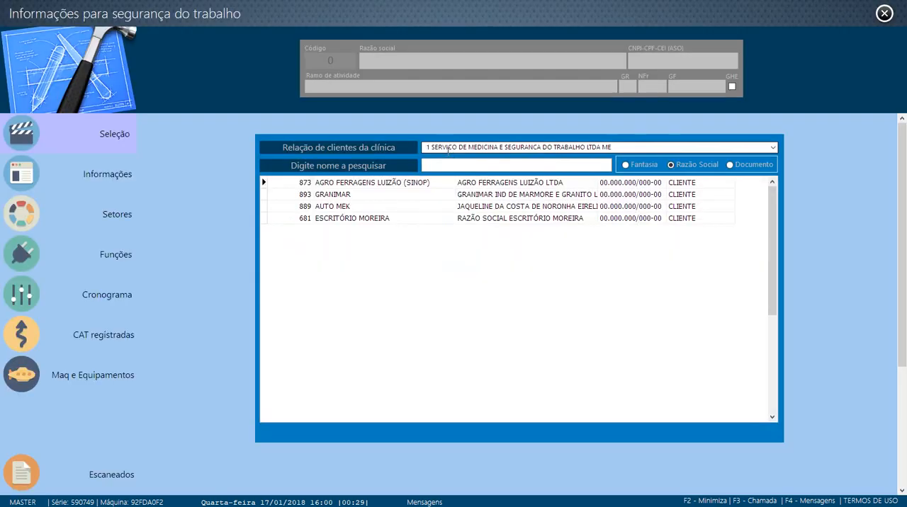
left_click(389, 220)
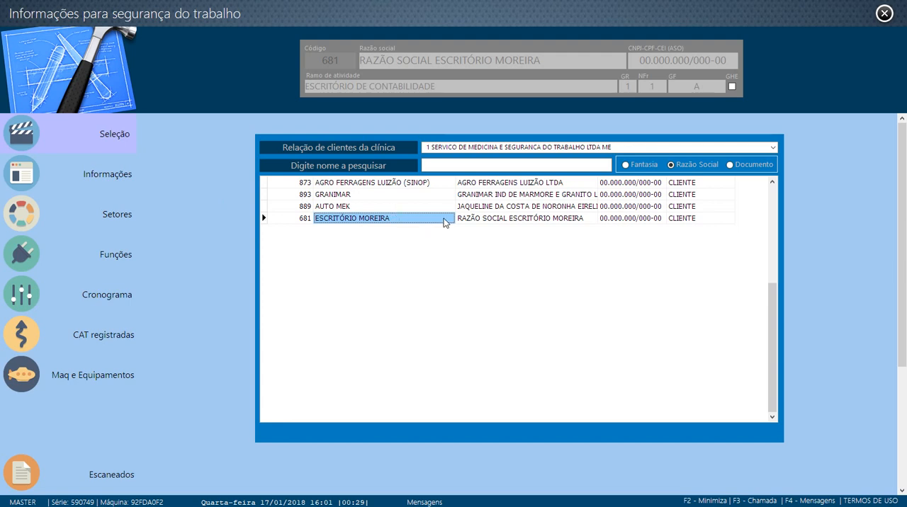
left_click(117, 188)
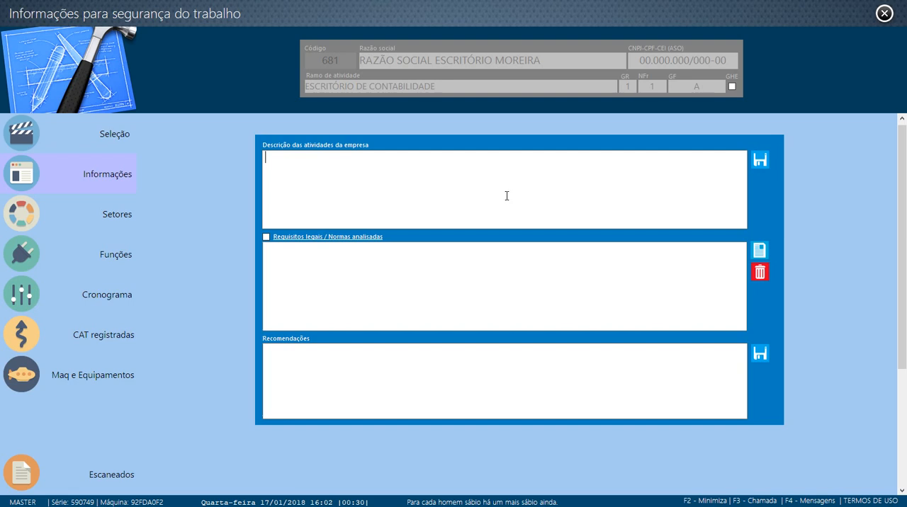
- Review the synthesis of NR 01 in the registered legal norms and return to the company information
left_click(328, 240)
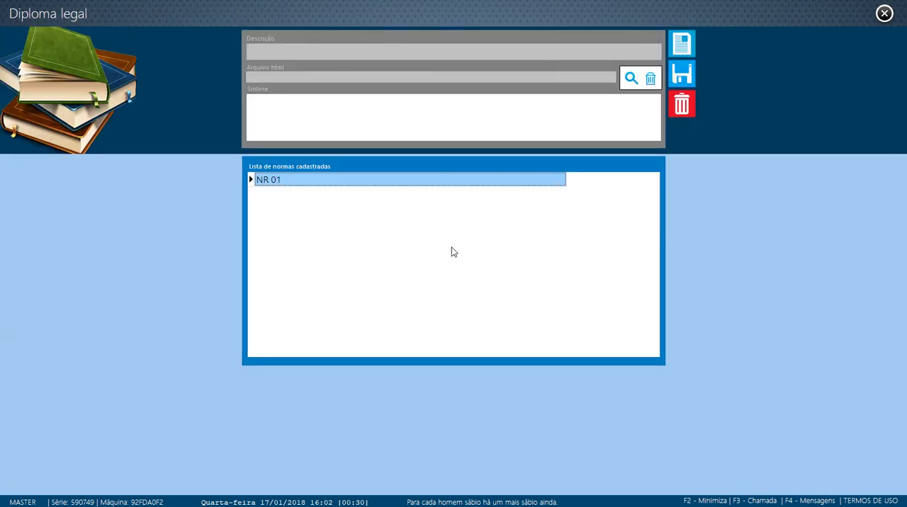
left_click(387, 182)
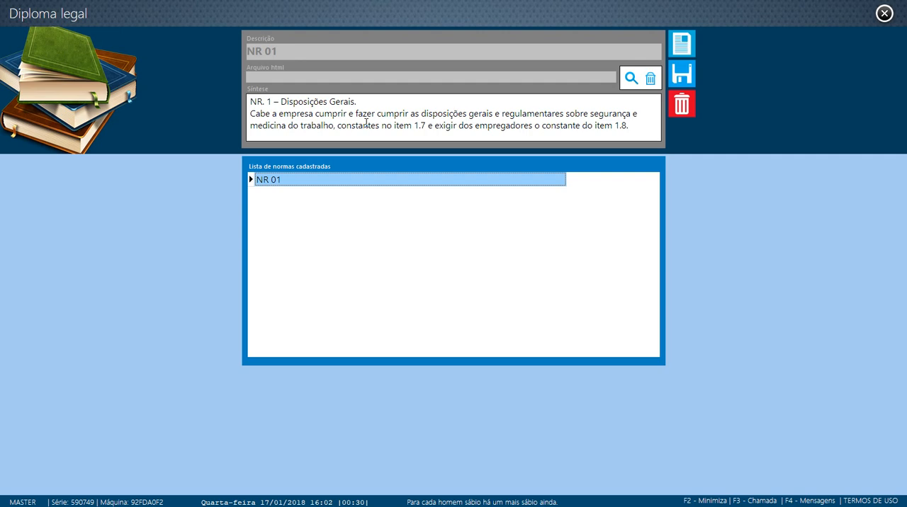
left_click(884, 12)
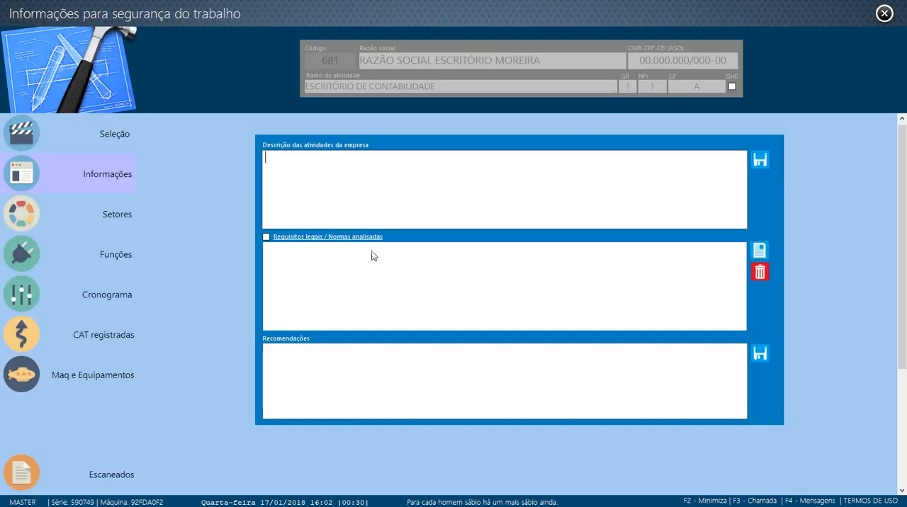
- Insert NR 01 into the company's legal requirements and analysed norms
left_click(759, 252)
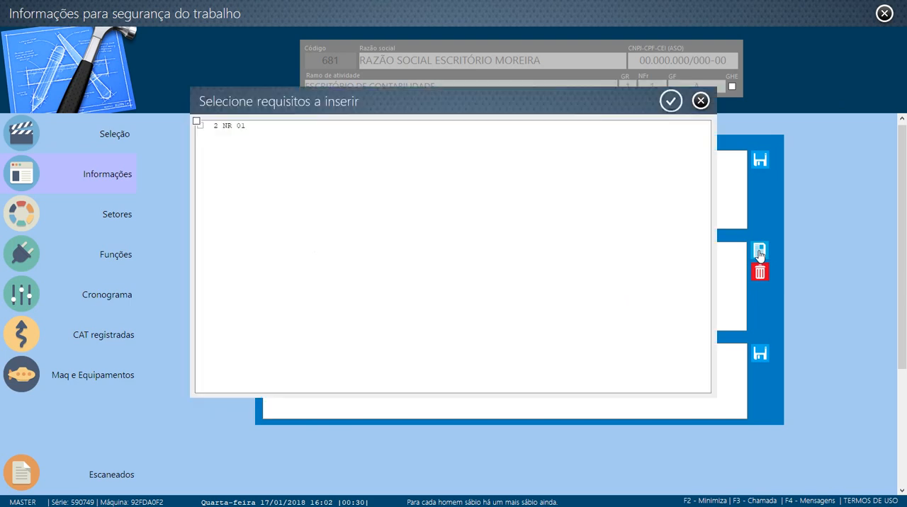
left_click(199, 127)
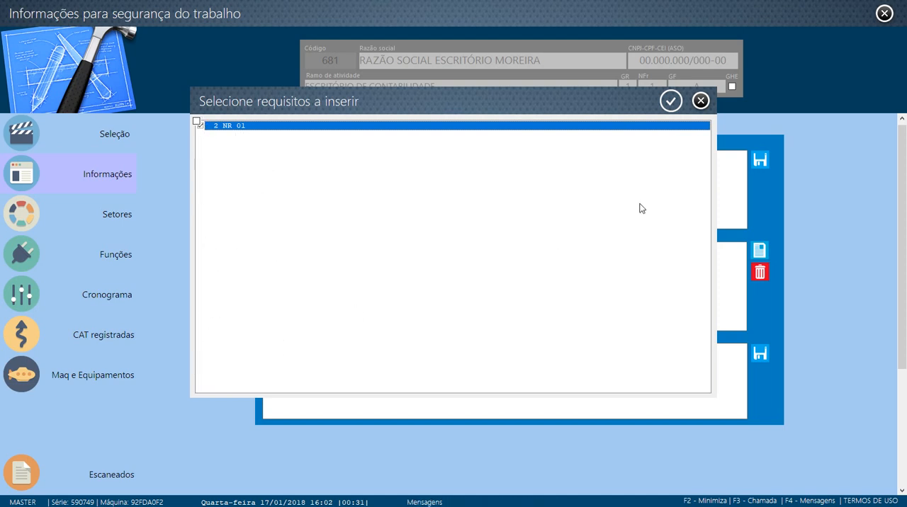
left_click(671, 100)
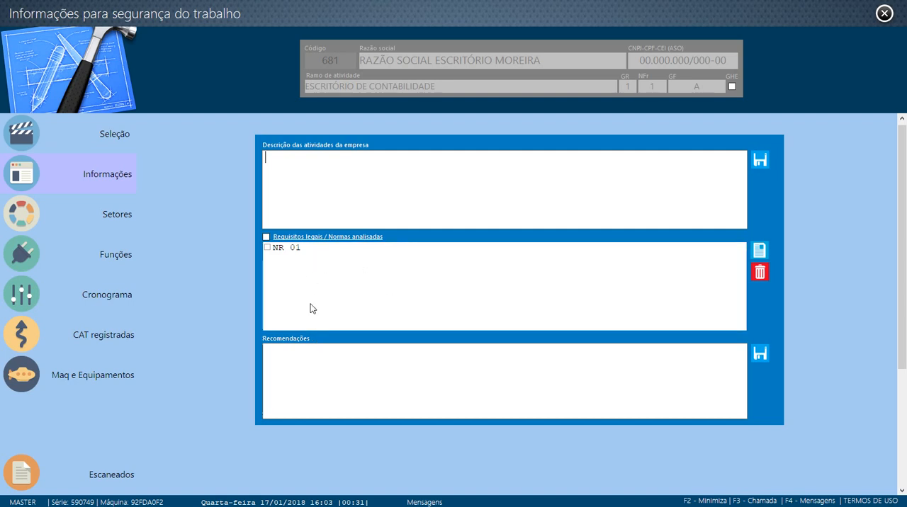
left_click(267, 248)
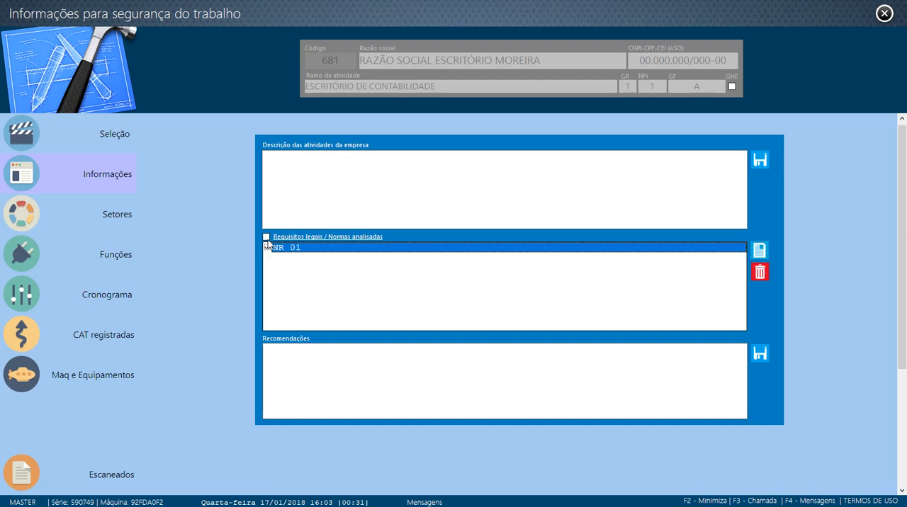
left_click(416, 361)
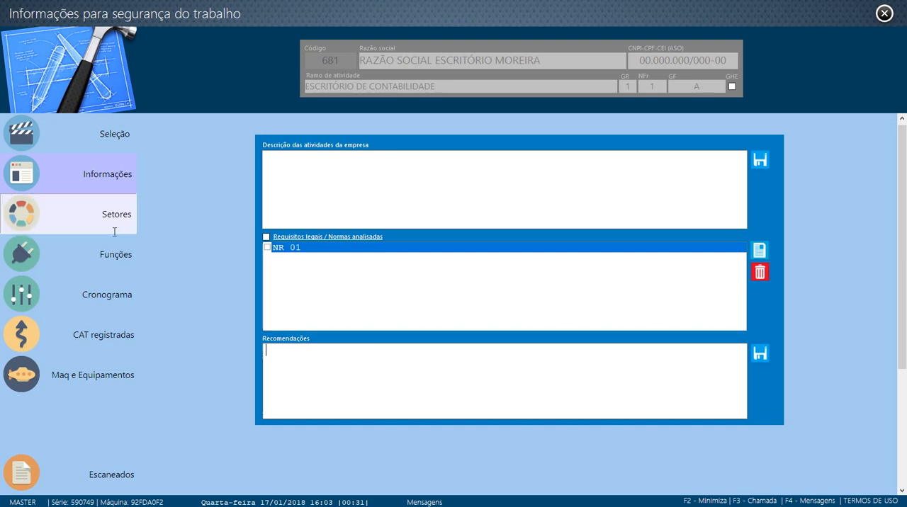
- Review the company's Almoxarifado, Atendimento, Cadastro and Contabil sectors and the functions listed under Almoxarifado
left_click(67, 219)
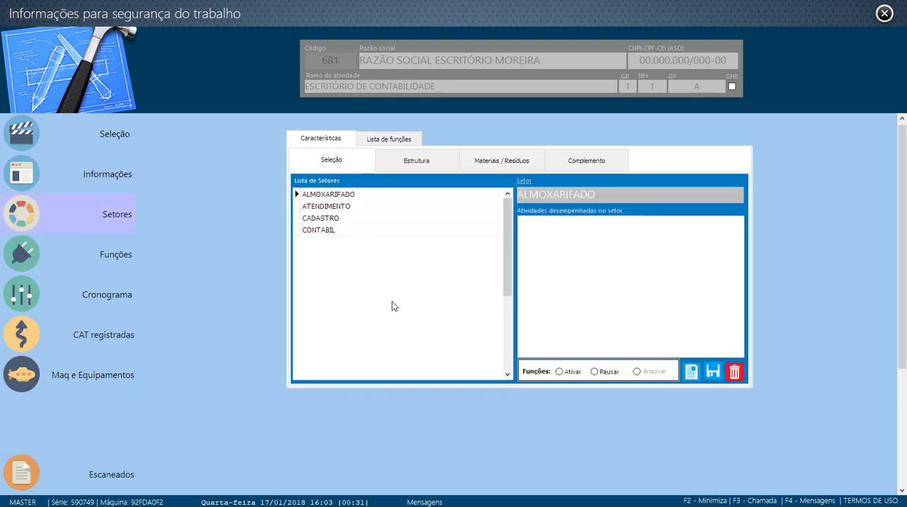
left_click(346, 194)
left_click(350, 206)
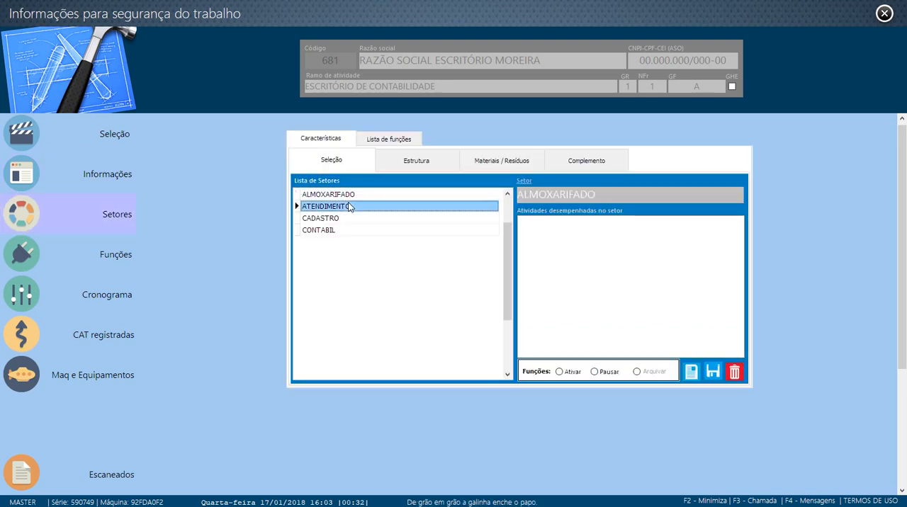
left_click(349, 217)
left_click(353, 231)
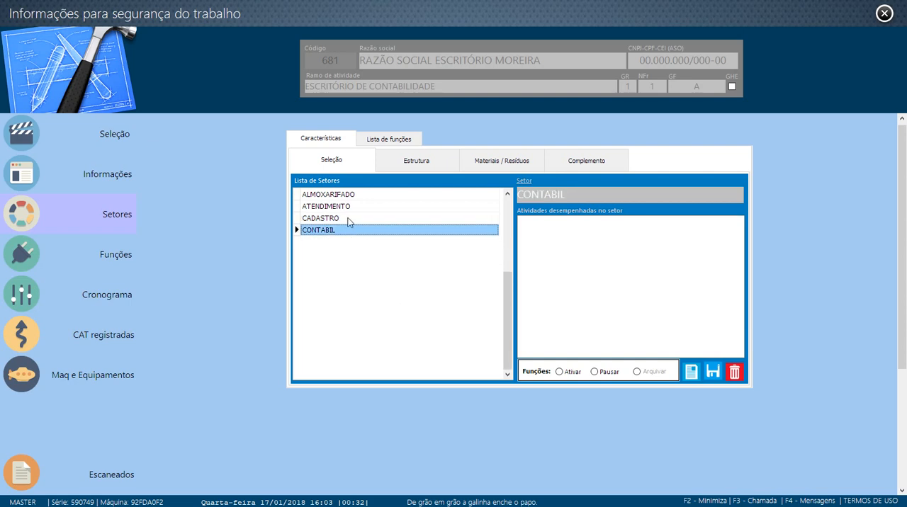
left_click(349, 218)
left_click(349, 206)
left_click(354, 196)
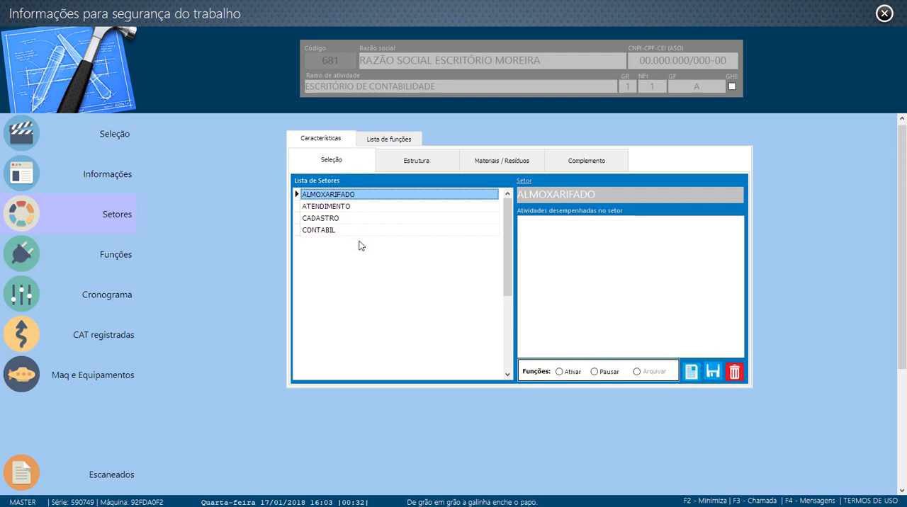
left_click(391, 141)
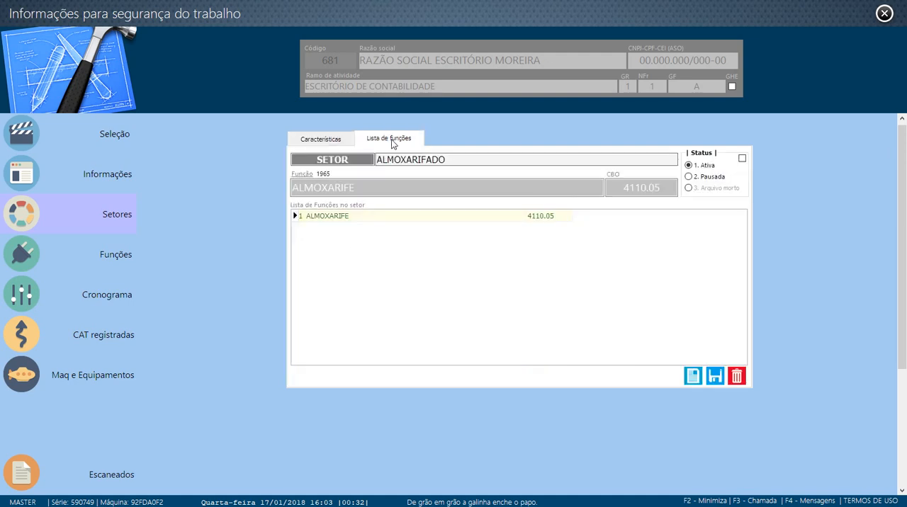
left_click(318, 140)
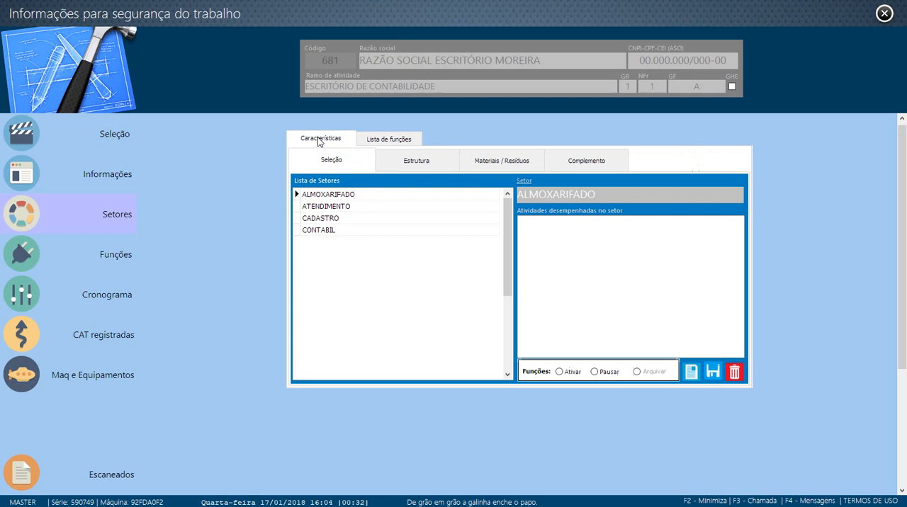
- Describe the Contabil sector's activities as "Cadastro e lançamentos diários dos dados das empresas clientes para controles contábeis" and save it
left_click(346, 230)
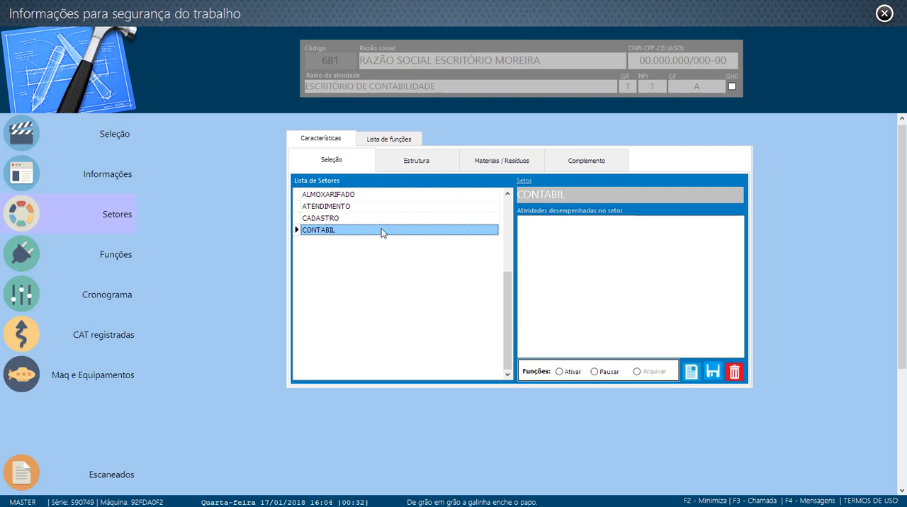
left_click(625, 235)
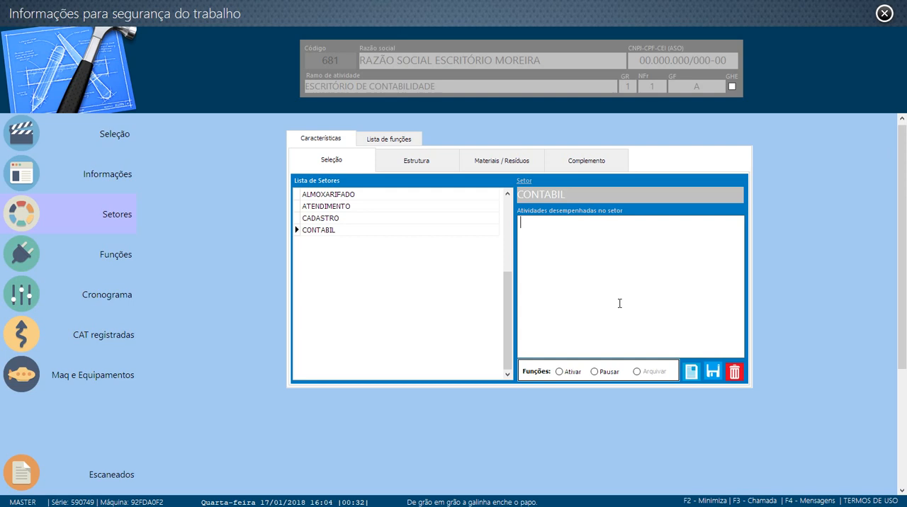
type("Cadastro e lan")
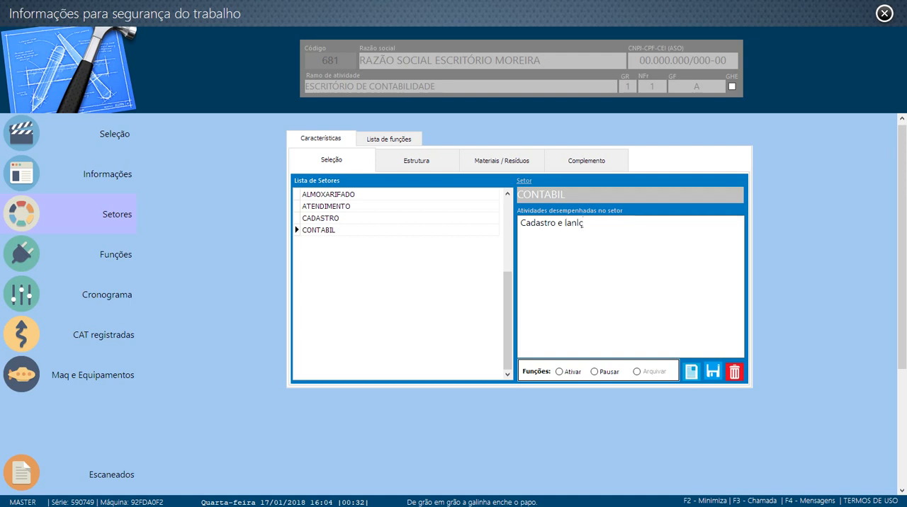
type("çamentos diári")
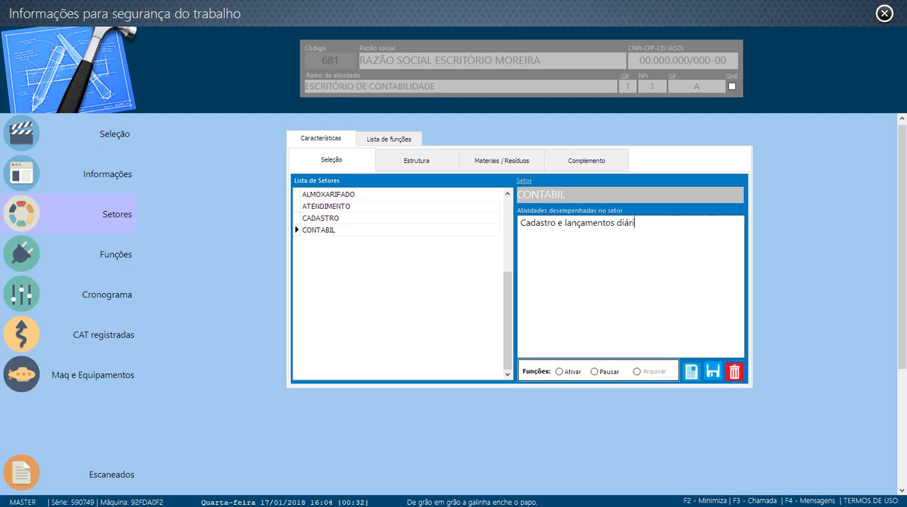
type("os dos dados das em")
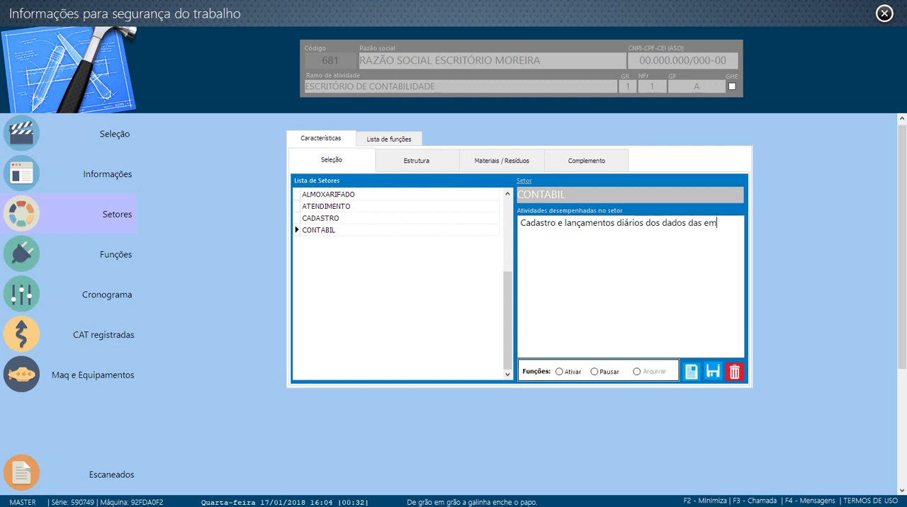
type("presas clientes")
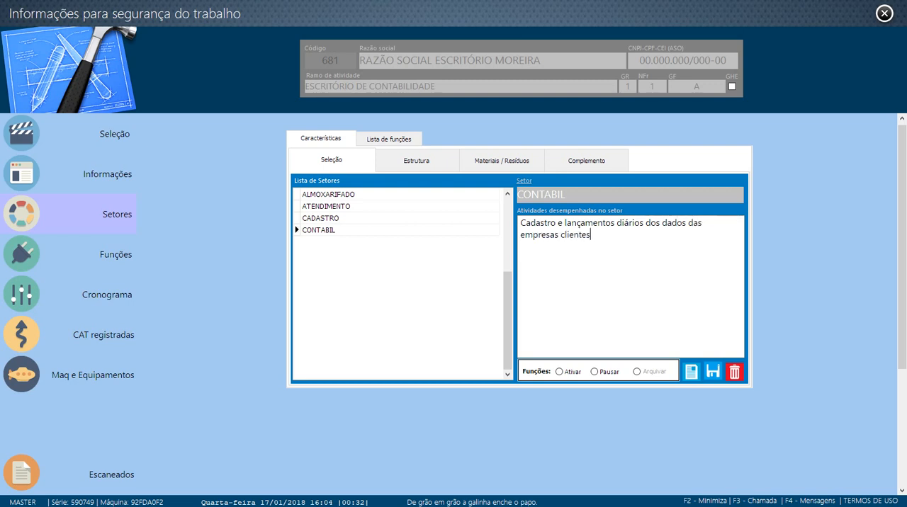
type(" para control")
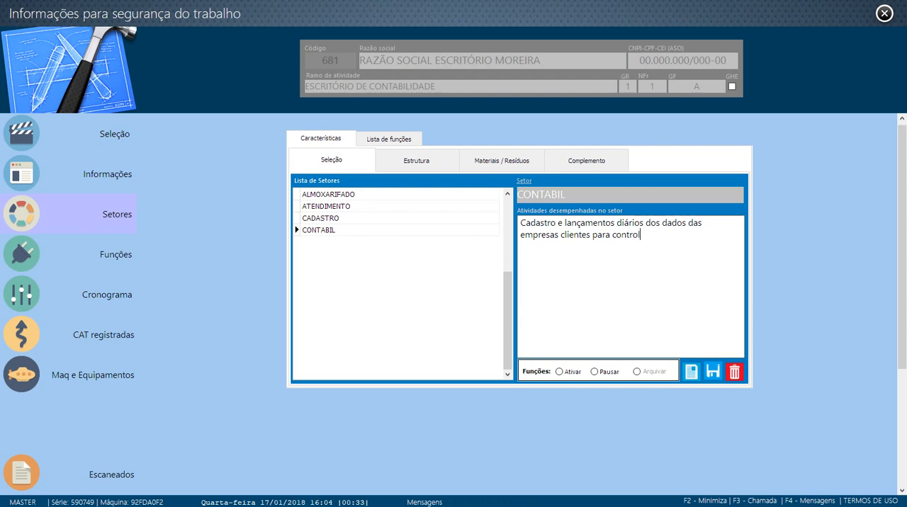
type("es contábeis")
left_click(712, 374)
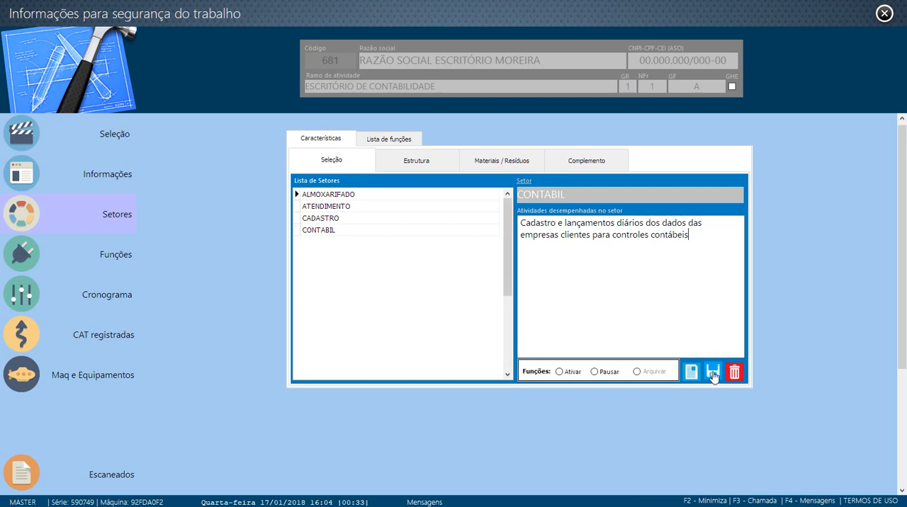
- Reselect the Contabil sector and check its saved activity description
left_click(385, 229)
left_click(383, 219)
left_click(383, 231)
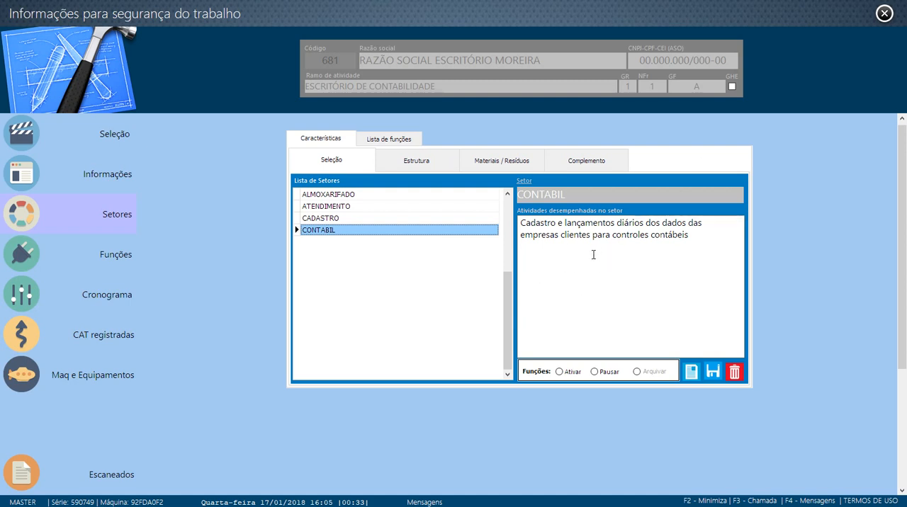
- Open the Contabil sector's structure data and view the pre-registered wall descriptions
left_click(410, 163)
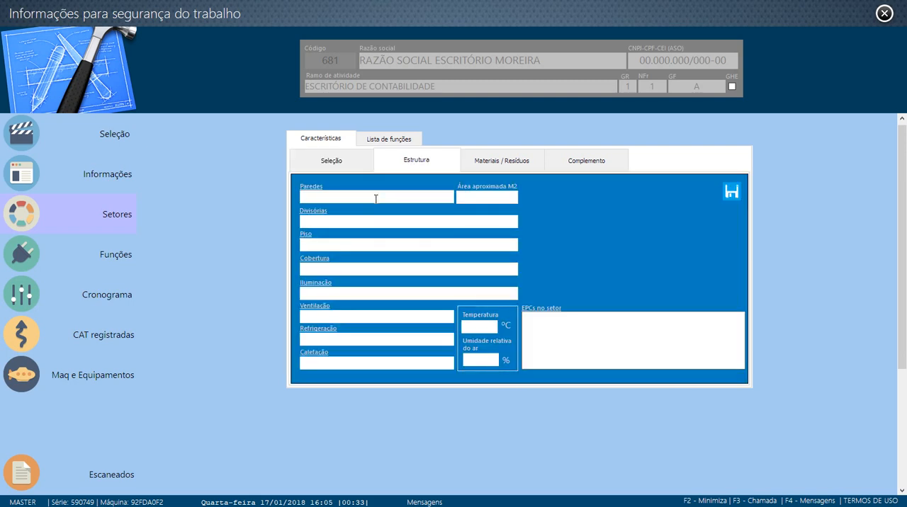
left_click(311, 188)
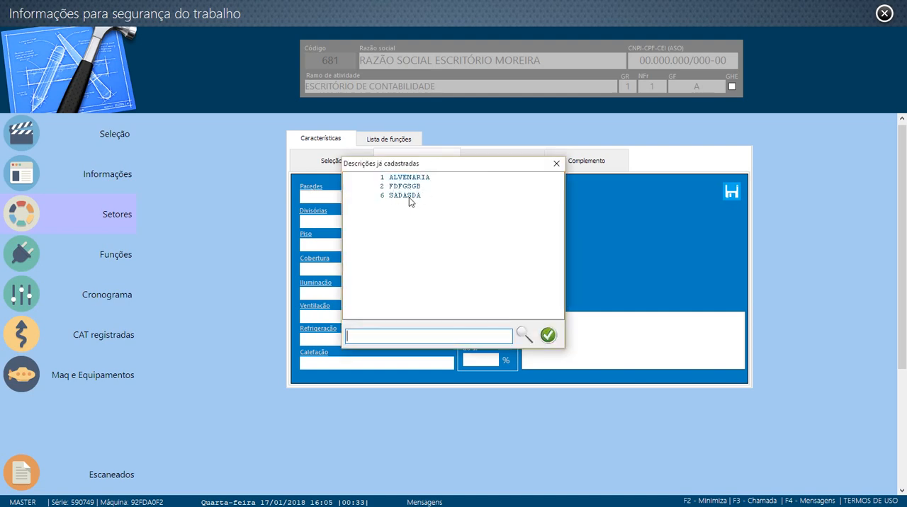
left_click(556, 164)
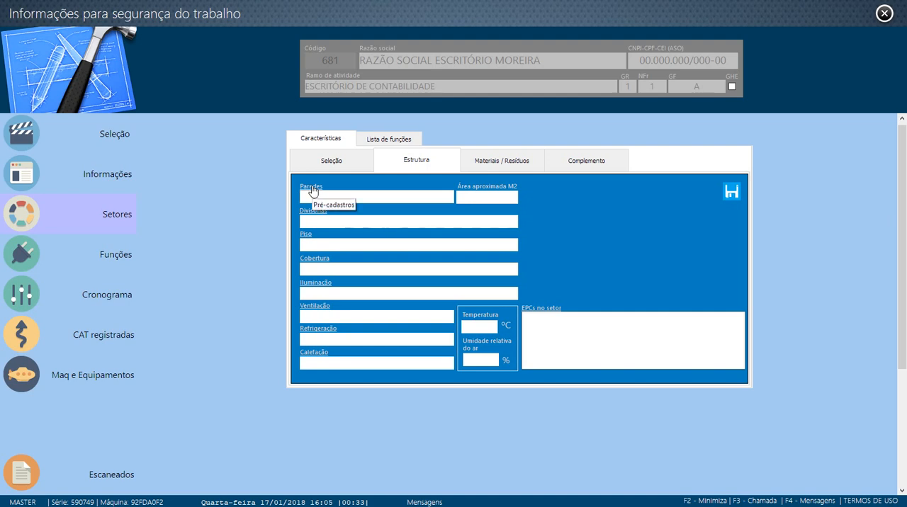
- Try entering "Madeira" as the sector's wall description and check the list of registered descriptions
left_click(378, 198)
type("madeira")
key("BackSpace")
key("BackSpace")
key("BackSpace")
key("BackSpace")
key("BackSpace")
key("BackSpace")
key("BackSpace")
key("BackSpace")
type("MA")
key("BackSpace")
key("BackSpace")
type("Madeira")
left_click(484, 201)
left_click(310, 188)
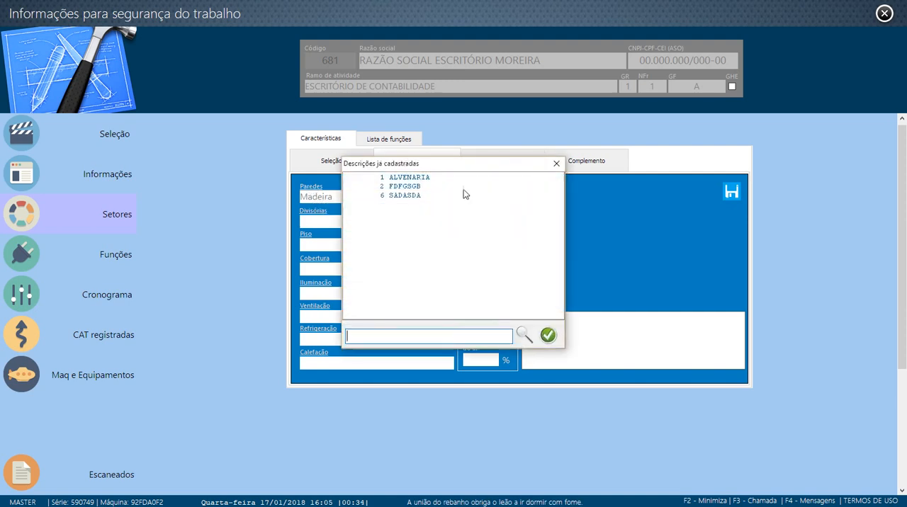
left_click(552, 165)
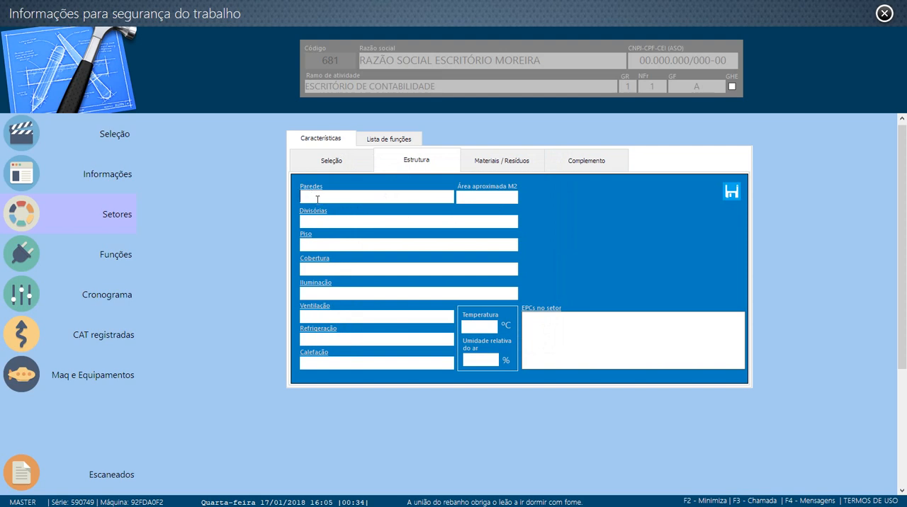
- Register "Madeira" as a wall description and bring up the registered wall descriptions to check it
type("Madeira")
left_click(311, 186)
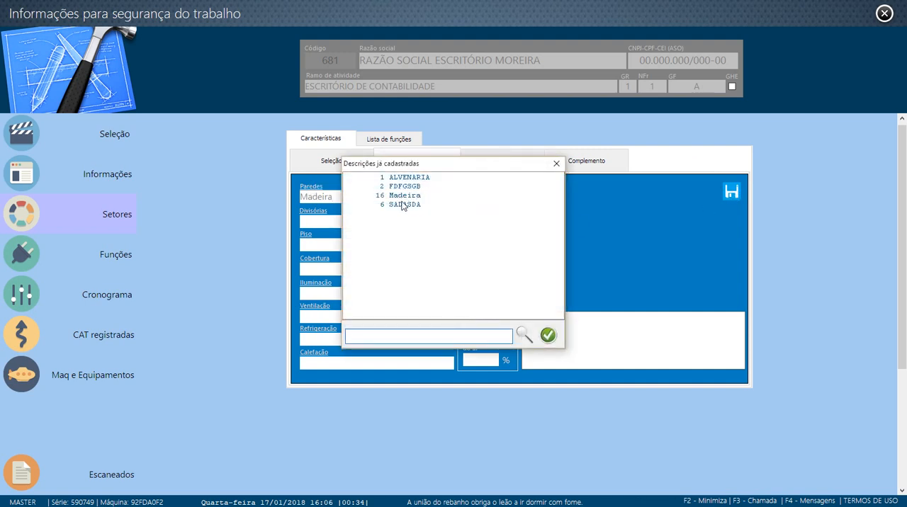
left_click(556, 164)
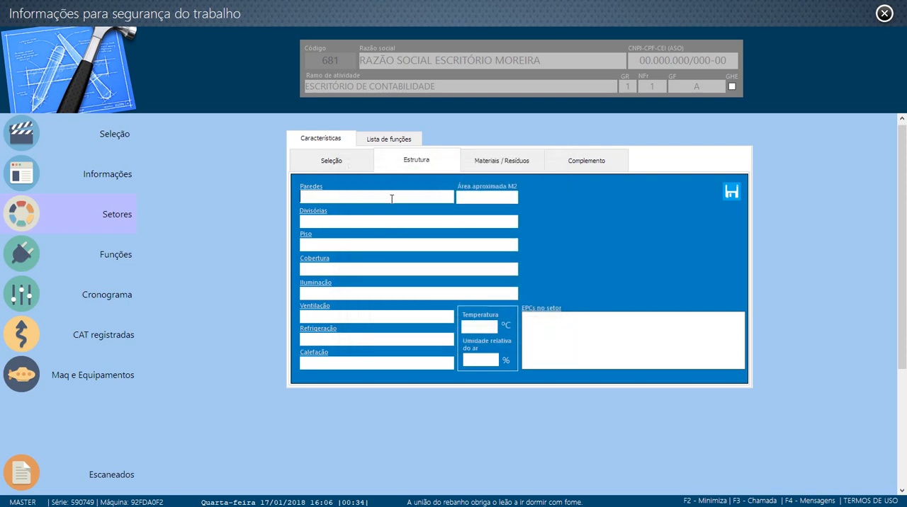
double_click(316, 195)
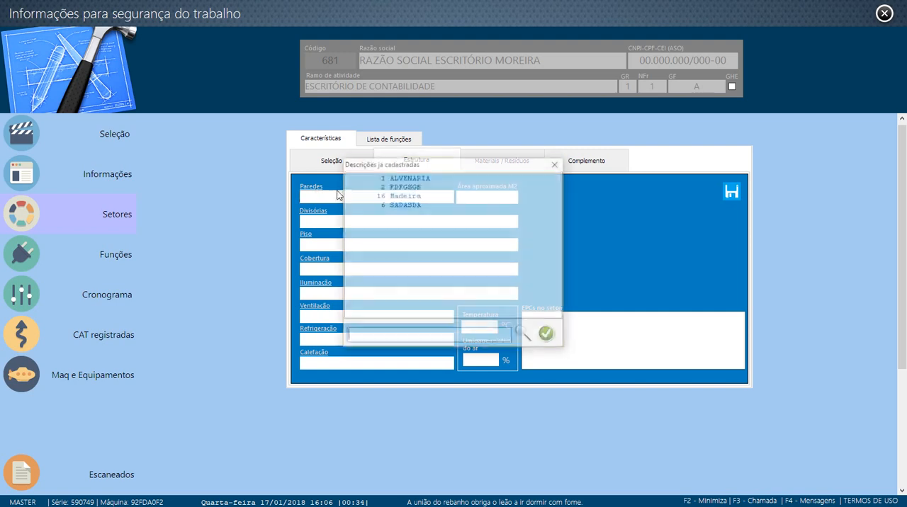
- Set the Contabil sector's walls to "Madeira" and its partitions to "Alvenaria" from the registered descriptions
double_click(398, 195)
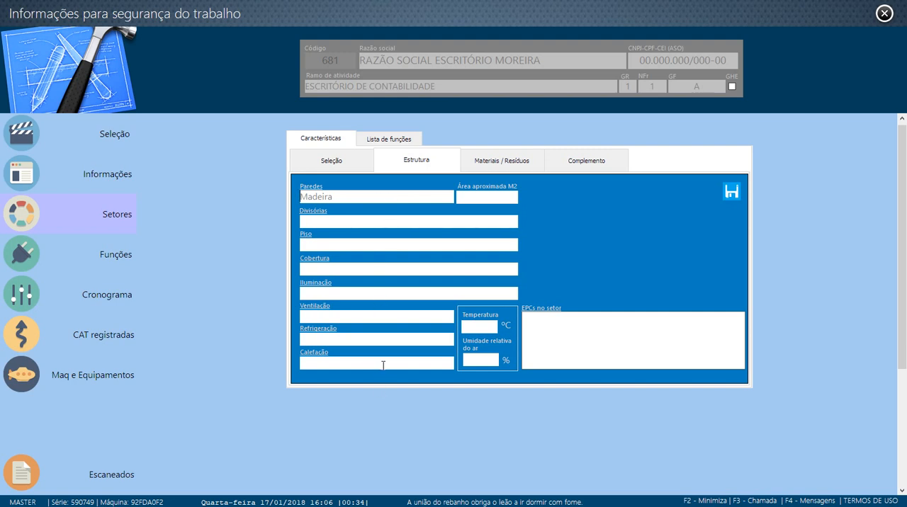
left_click(321, 215)
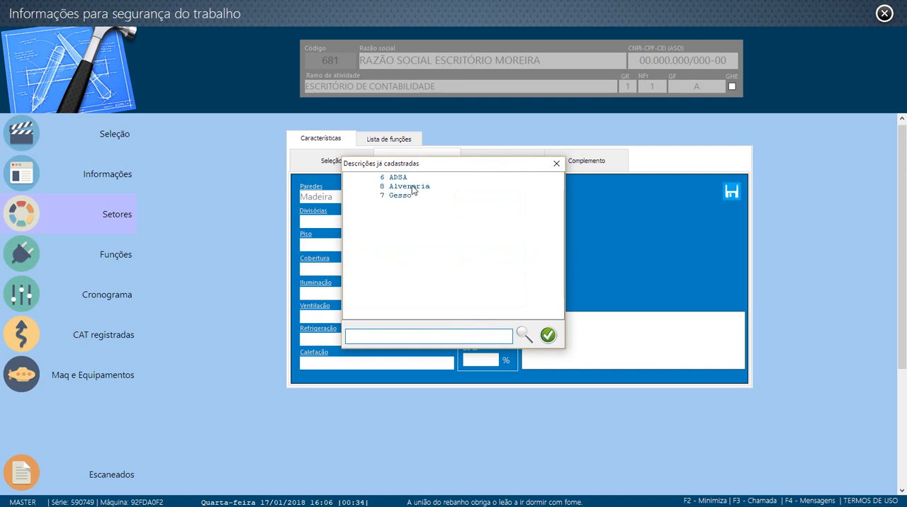
left_click(414, 188)
left_click(548, 334)
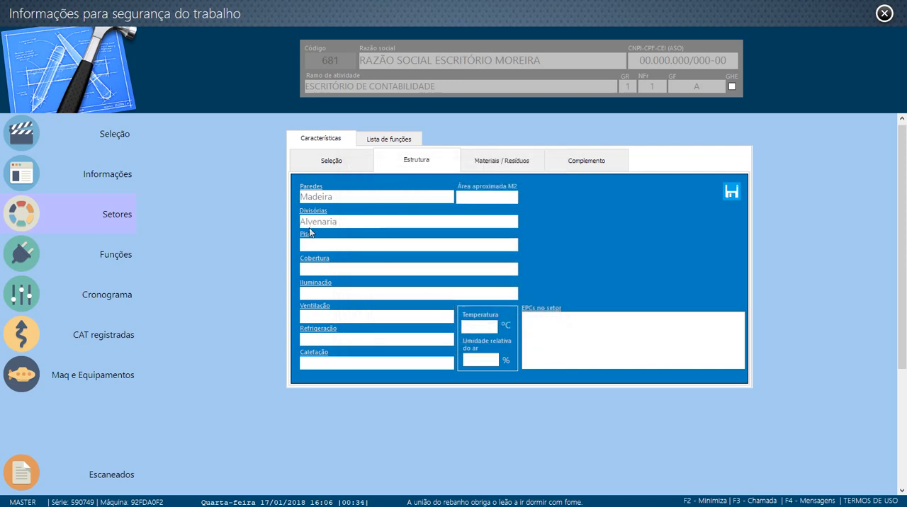
- Set the sector's floor to "PORCELANATO" and its roof covering to "Gesso e fibrocimento" from the registered descriptions
left_click(306, 236)
left_click(403, 187)
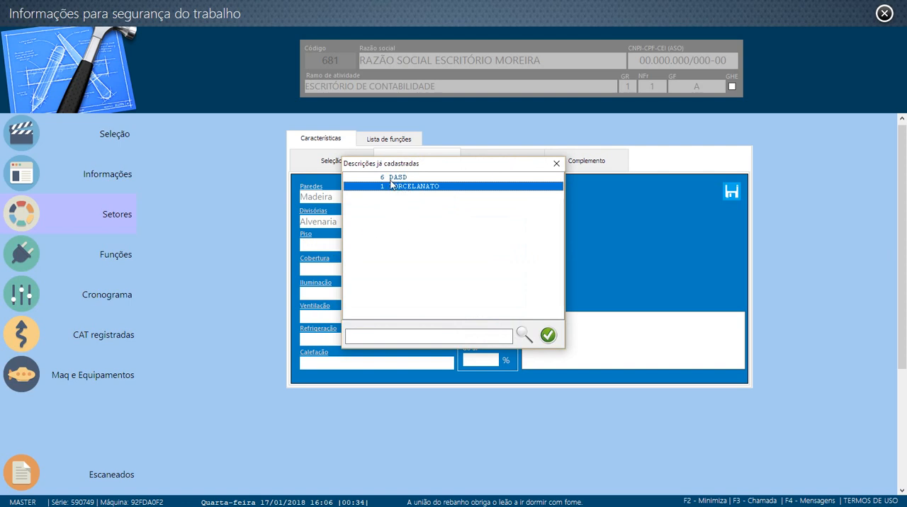
left_click(547, 336)
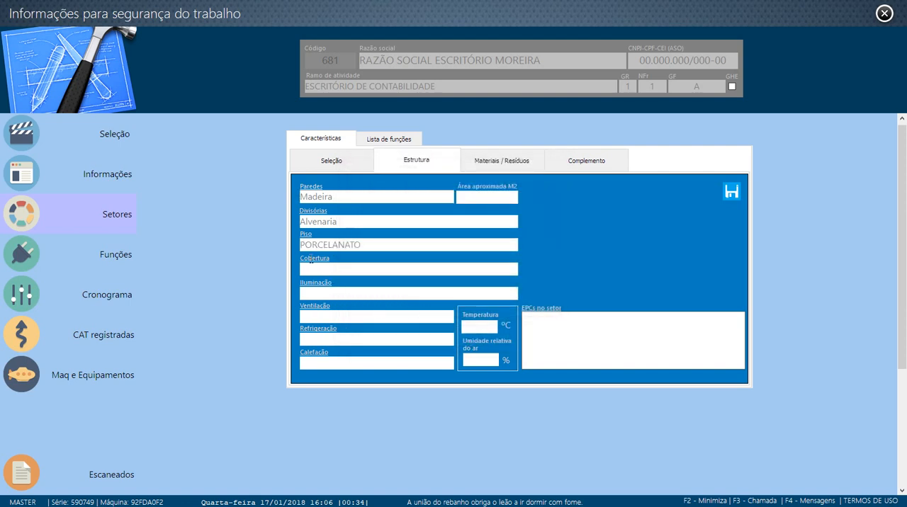
left_click(313, 258)
left_click(397, 185)
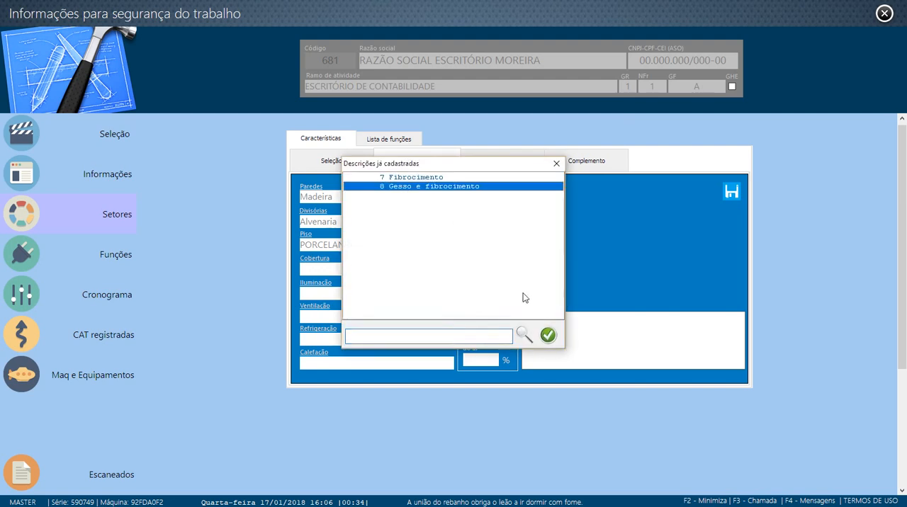
left_click(548, 335)
- Set both the sector's lighting and its ventilation to the registered description "Artificial"
left_click(319, 286)
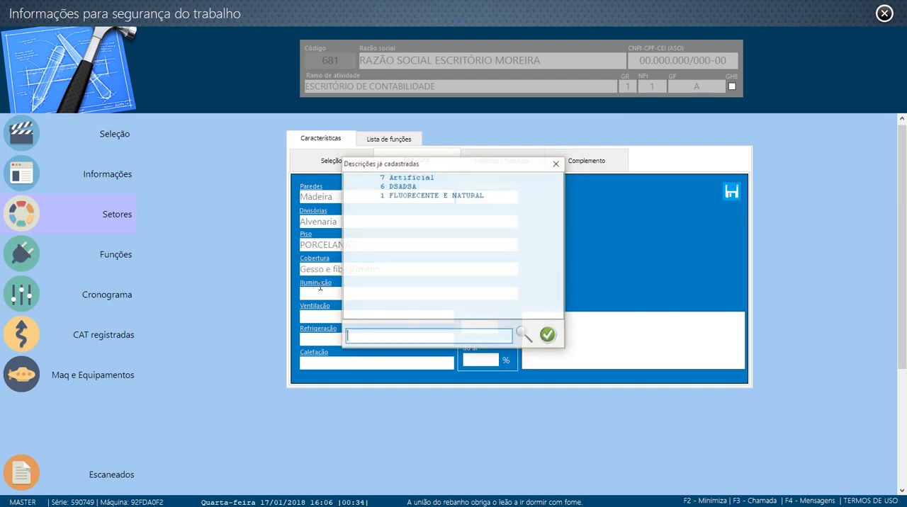
left_click(402, 178)
left_click(548, 335)
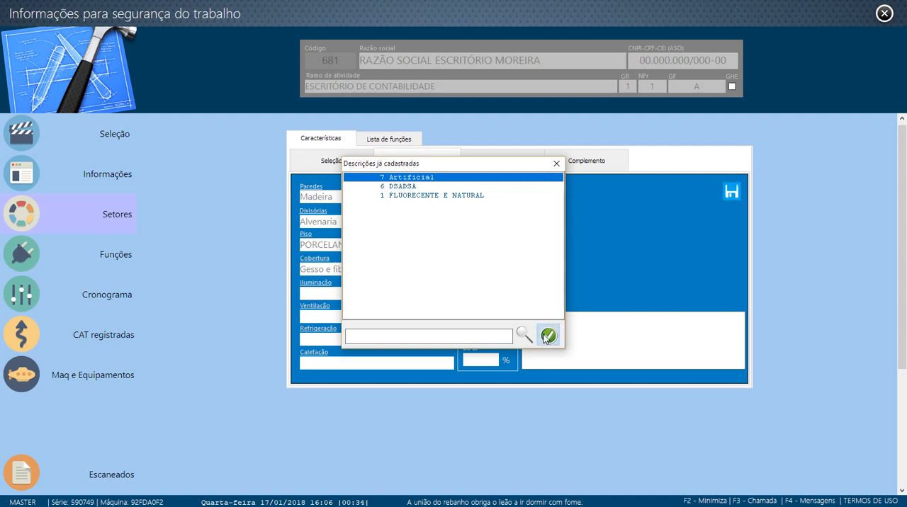
left_click(312, 309)
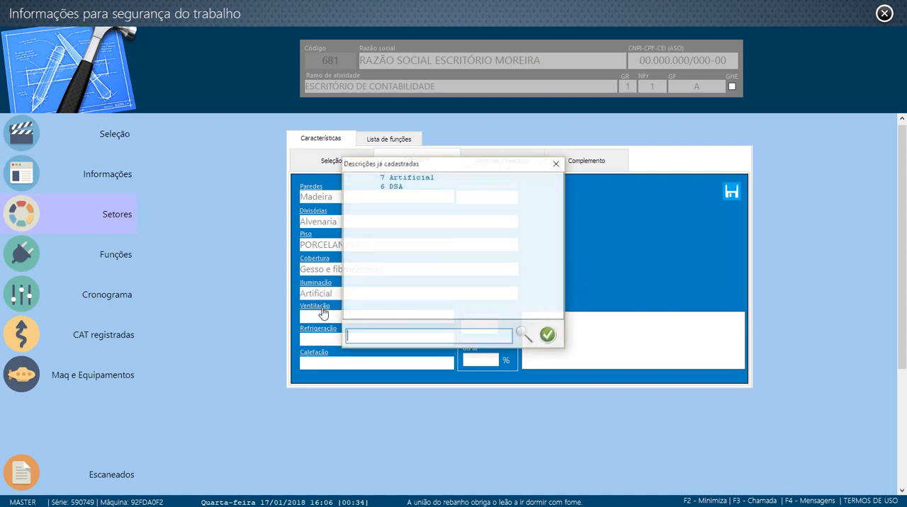
left_click(406, 178)
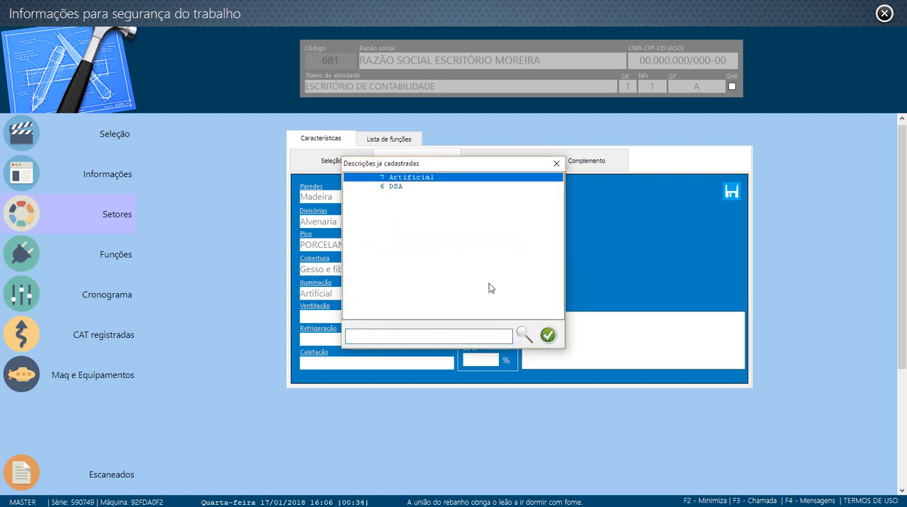
left_click(547, 335)
- Set the sector's cooling (Refrigeração) to the registered description "Condicionador de Ar"
left_click(324, 334)
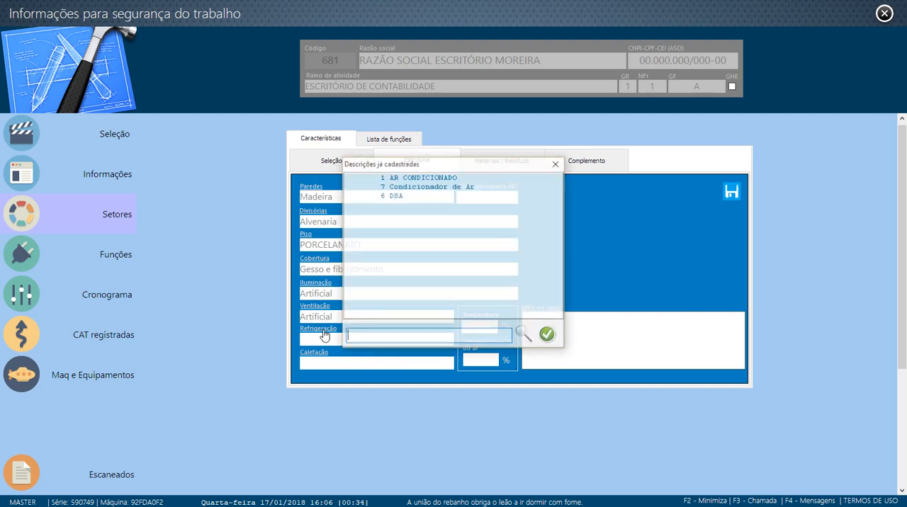
left_click(425, 186)
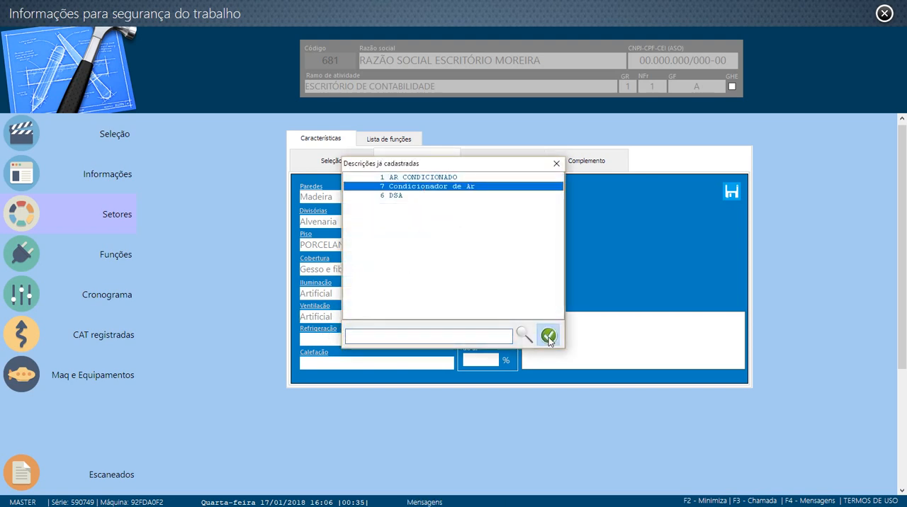
left_click(547, 335)
- Fill in the sector's heating (Calefação) as "NÃO APLICÁVEL"
left_click(314, 356)
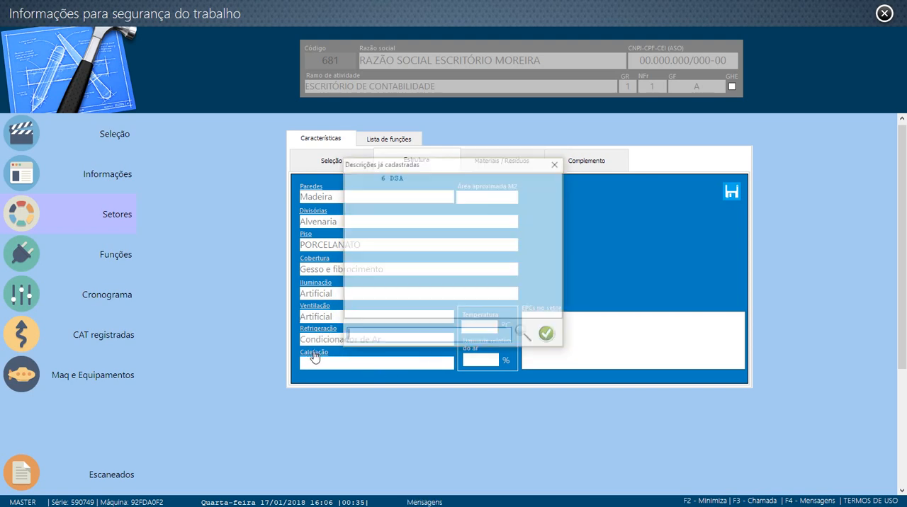
left_click(397, 184)
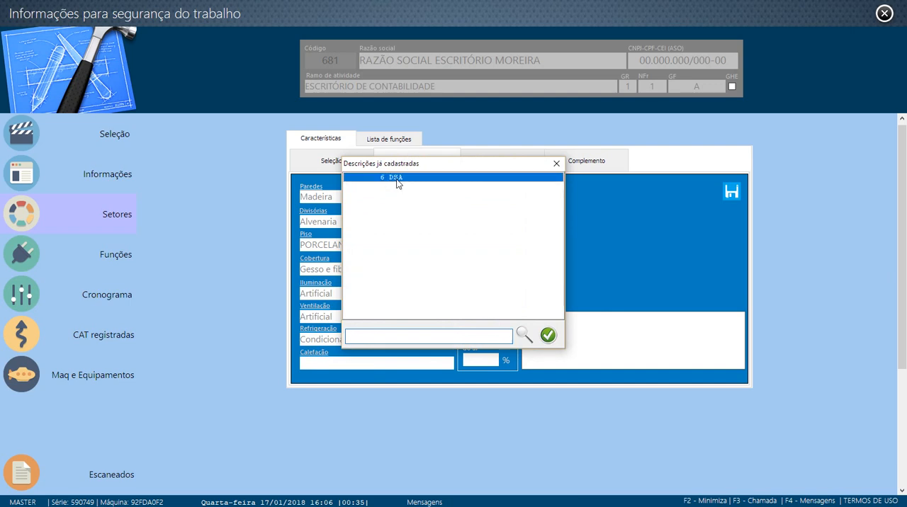
left_click(547, 335)
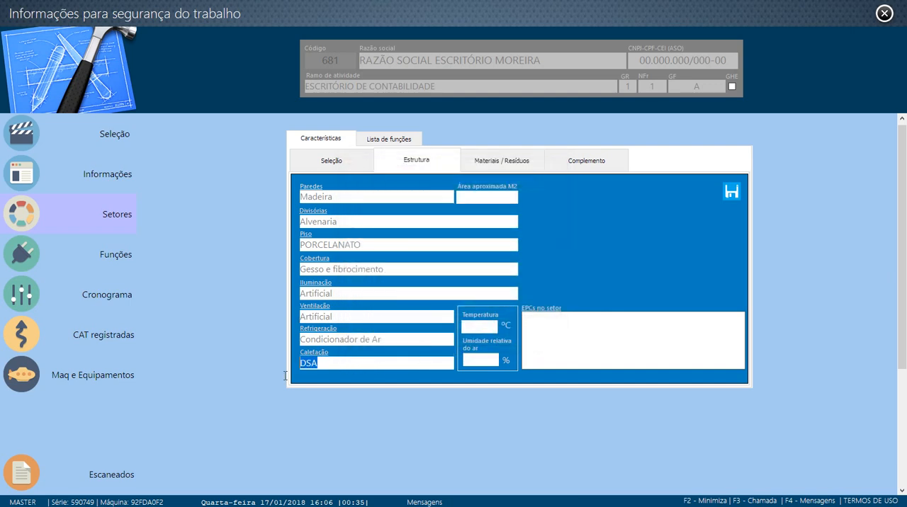
key("BackSpace")
key("BackSpace")
key("BackSpace")
type("NÃO APLICÁVEL")
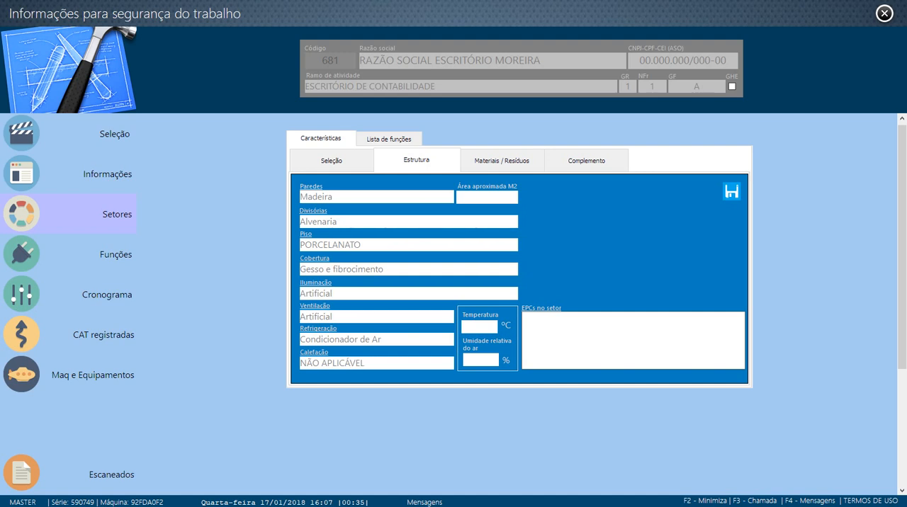
- Set the sector's temperature to 28 °C and its relative air humidity to 45%
left_click(485, 330)
type("23")
left_click(482, 361)
type("45")
- Add "Extintor PQ" as the sector's collective protection equipment (EPC) and save the structure data
left_click(585, 324)
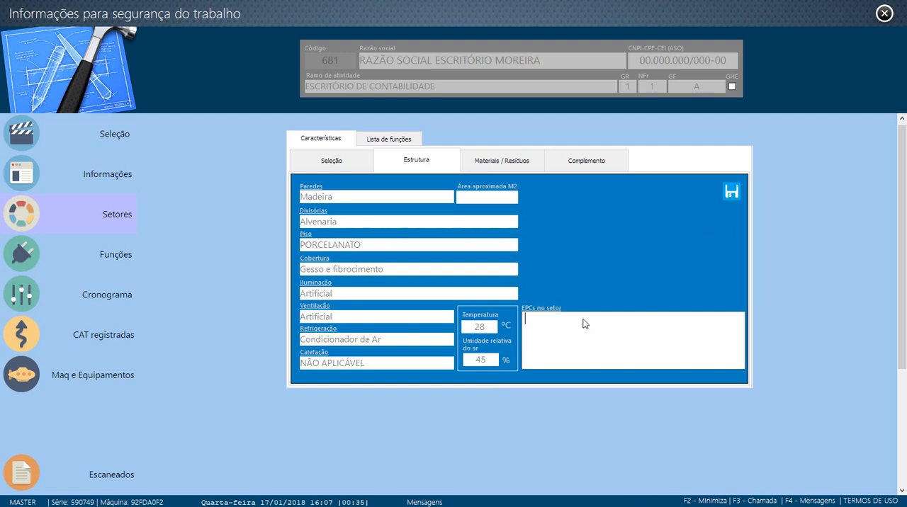
left_click(547, 310)
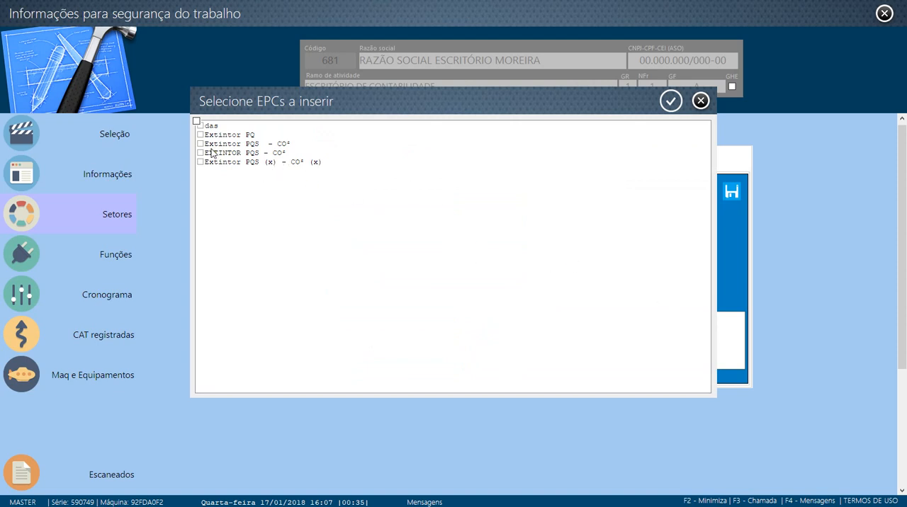
left_click(201, 135)
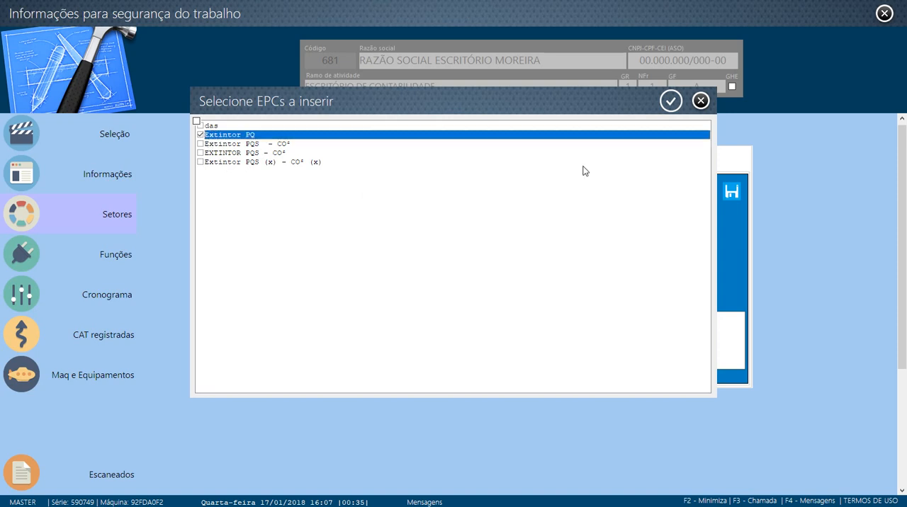
left_click(670, 101)
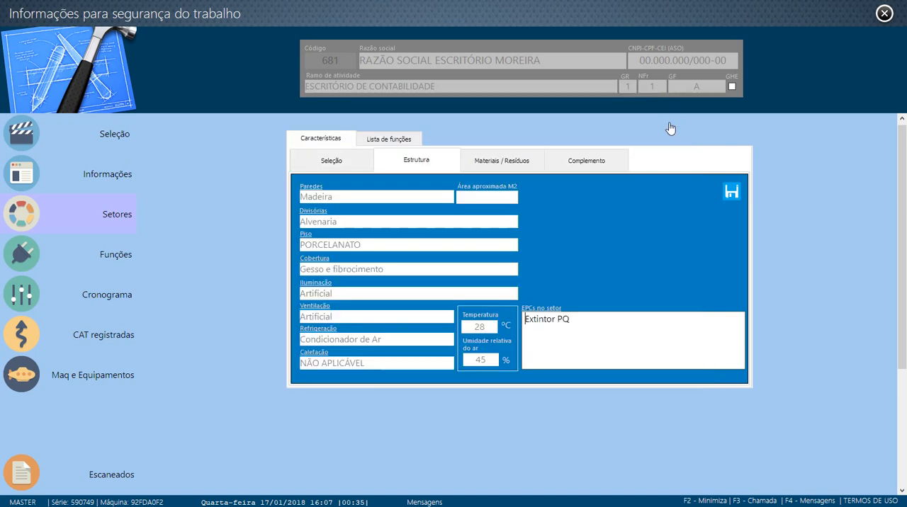
left_click(735, 193)
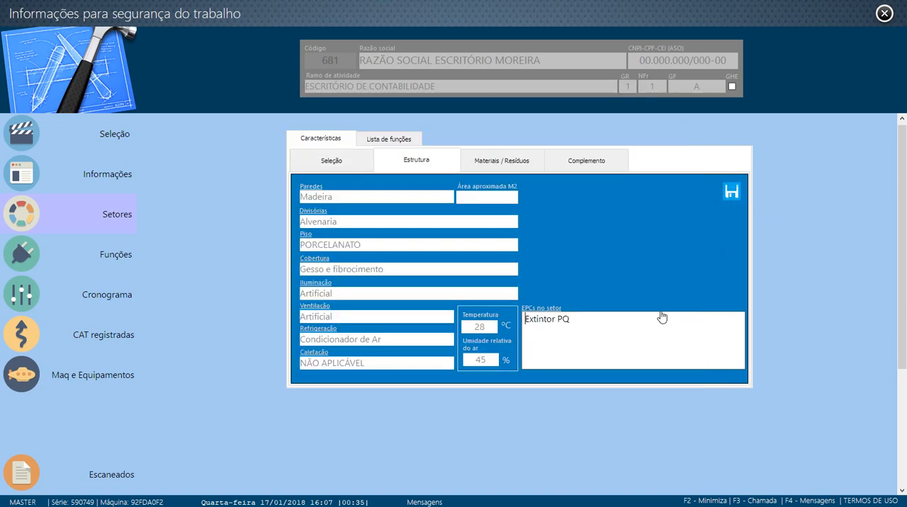
- Open the sector's materials and residues registration, look up the registered materials, and close the form
left_click(508, 161)
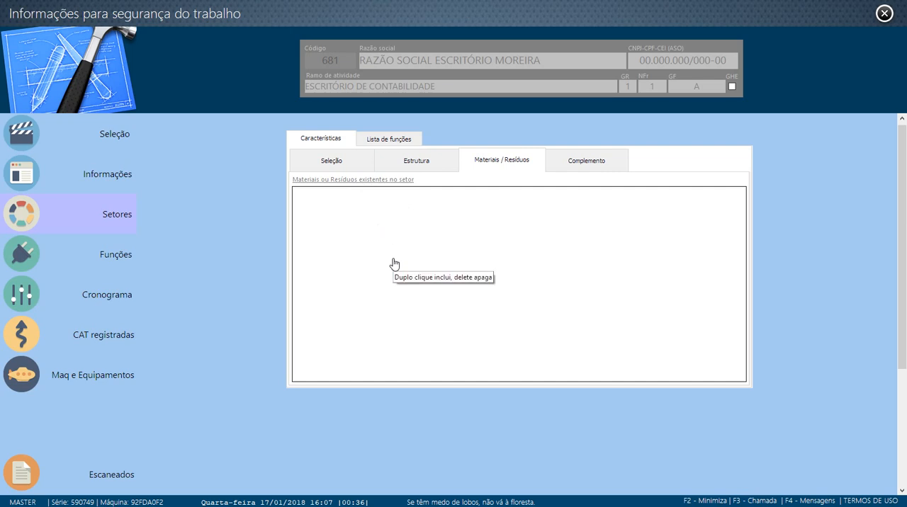
left_click(353, 180)
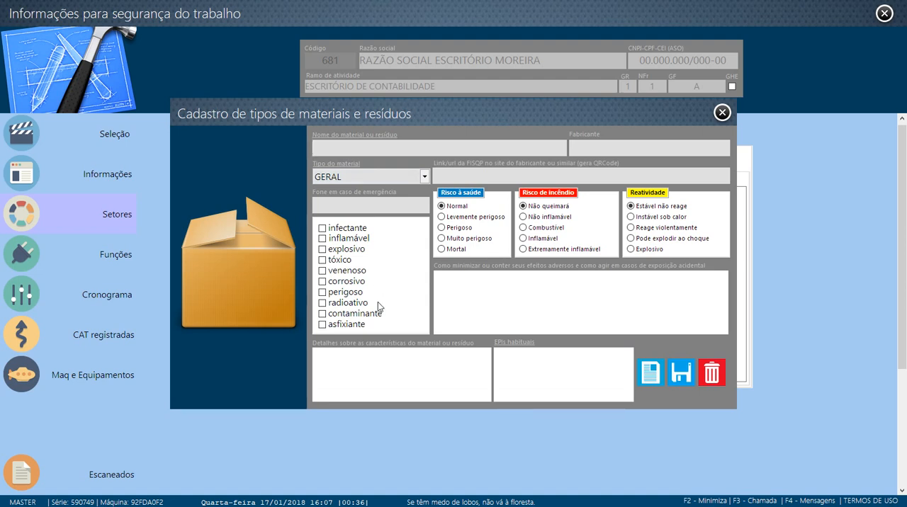
left_click(357, 135)
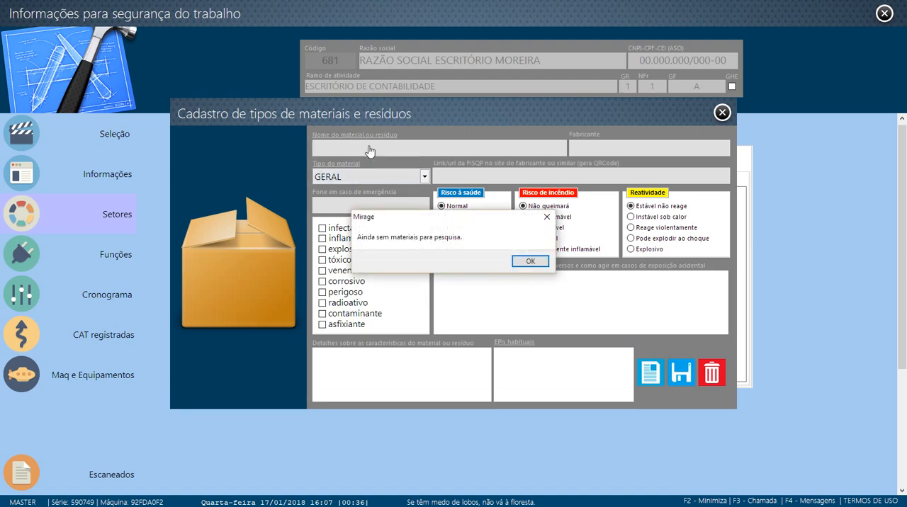
left_click(529, 261)
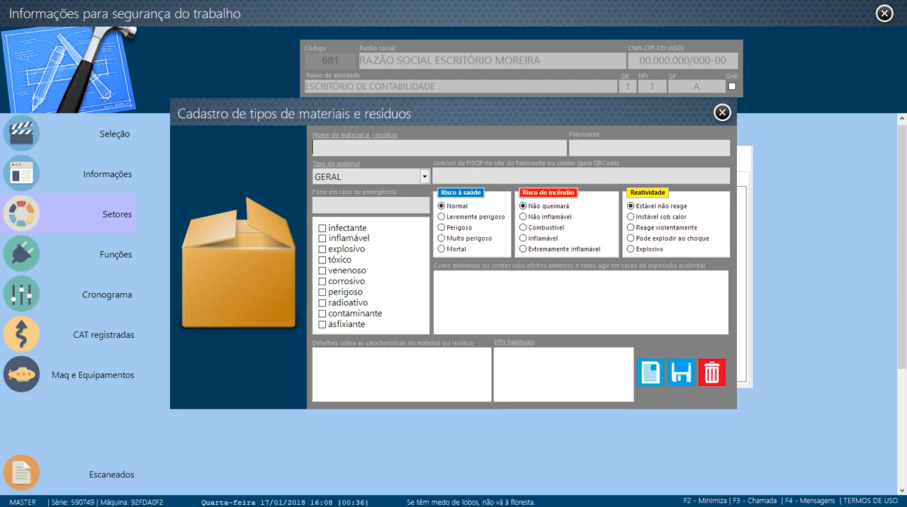
left_click(369, 135)
left_click(530, 262)
key("Escape")
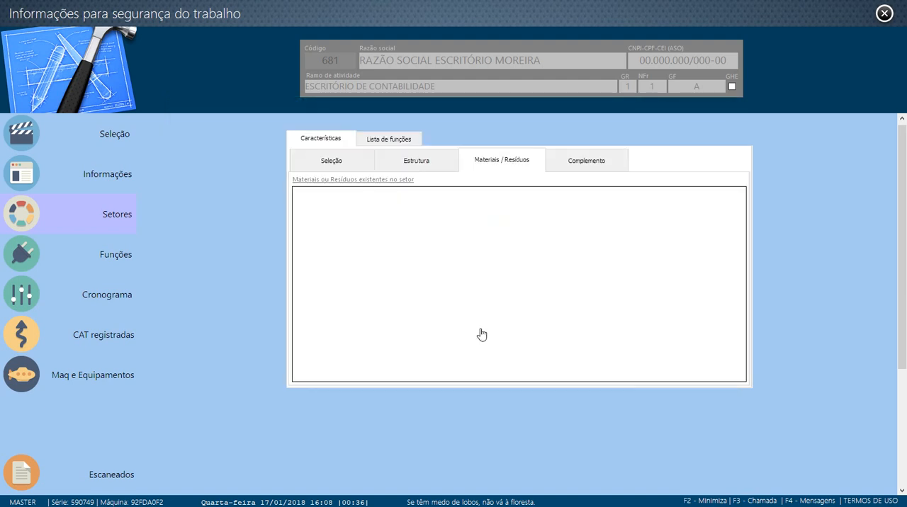
- View the sector's legal requirements section and review its saved structure data
left_click(585, 161)
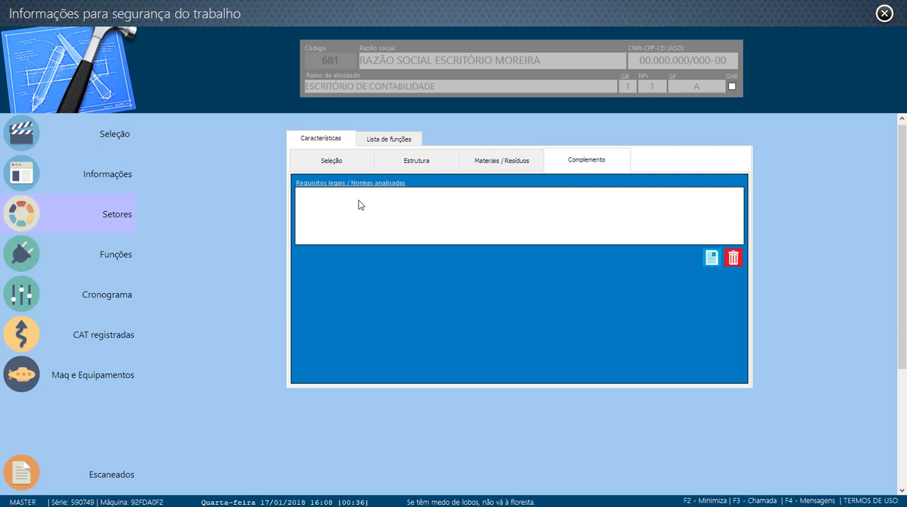
left_click(326, 164)
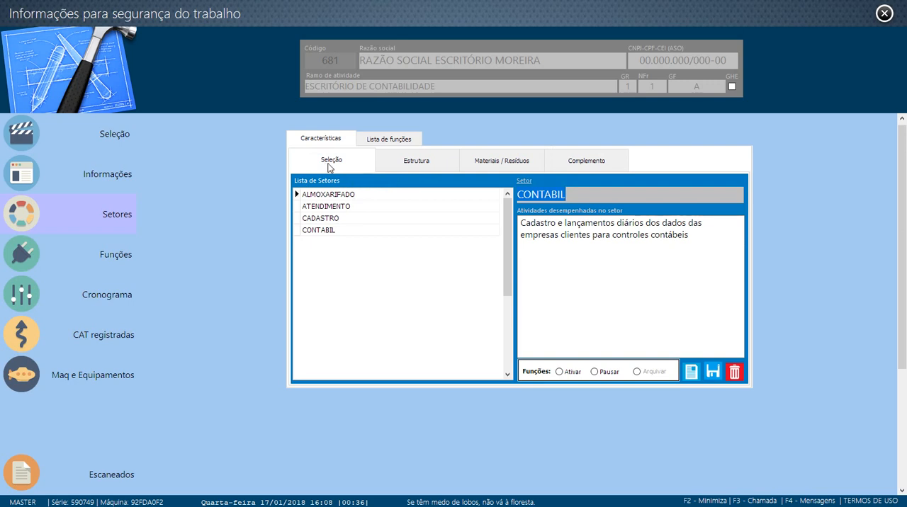
left_click(418, 160)
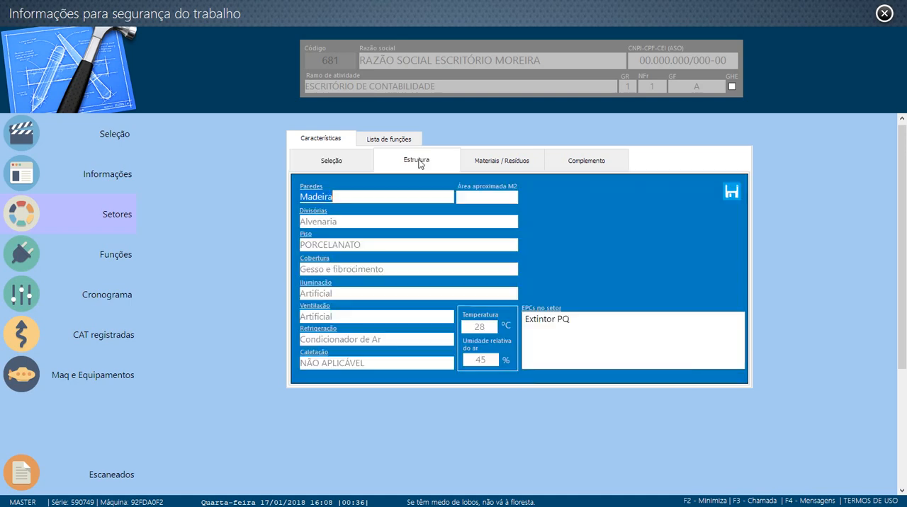
left_click(337, 158)
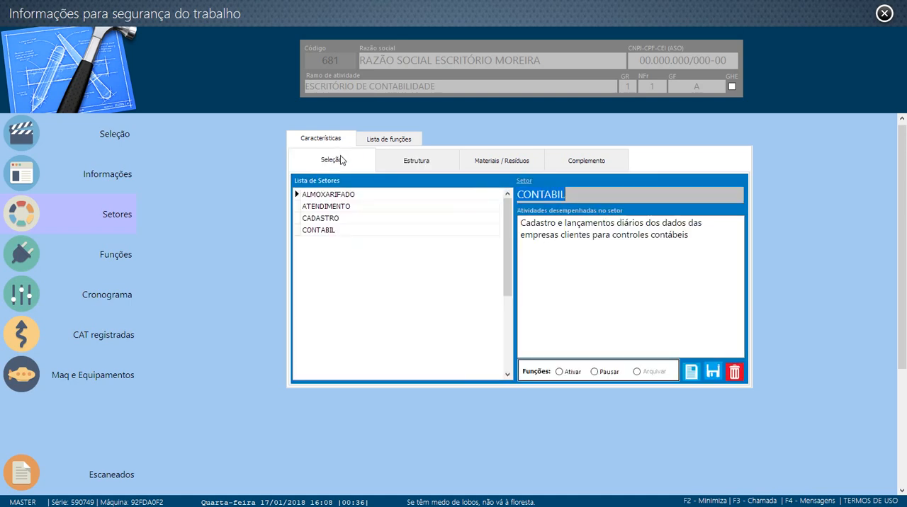
- Select the CONTABIL sector and check its list of functions, including CONTADOR (A)
left_click(362, 233)
left_click(388, 139)
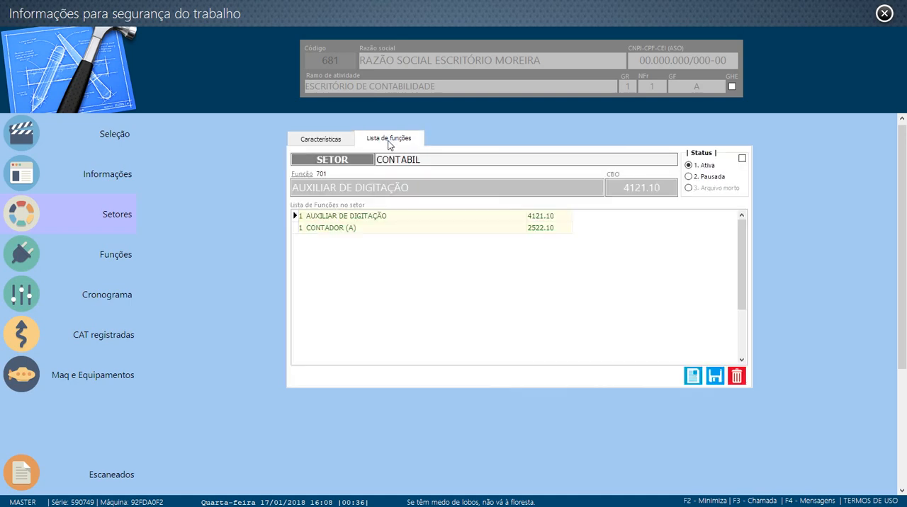
left_click(398, 229)
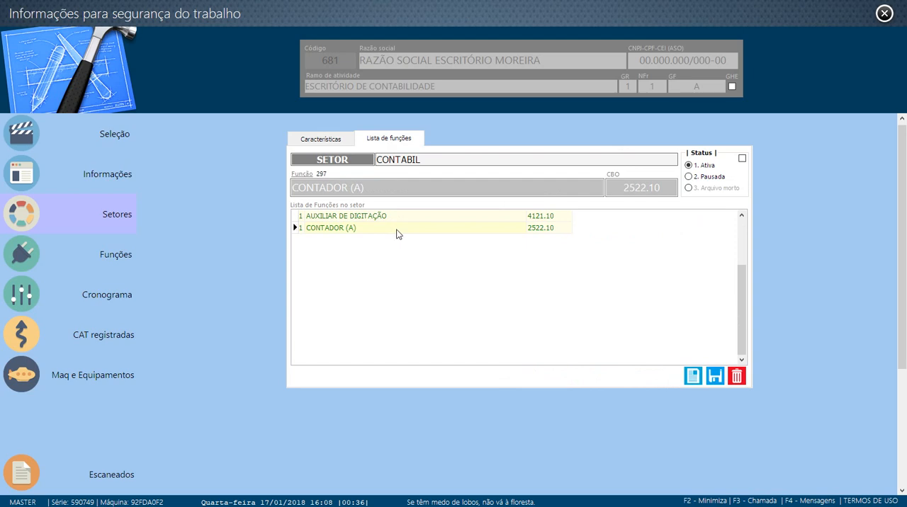
left_click(323, 140)
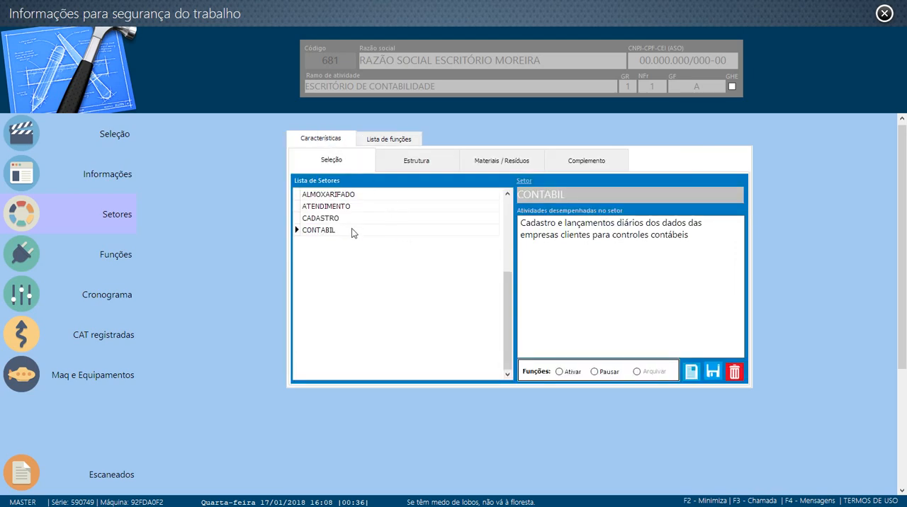
- Open the company-wide functions list and select CONTADOR (A) in the CONTABIL sector
left_click(92, 261)
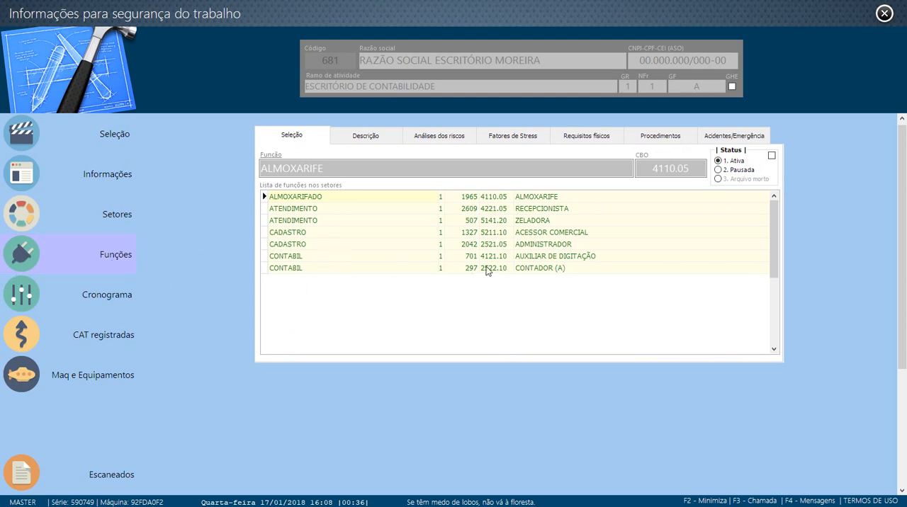
left_click(524, 269)
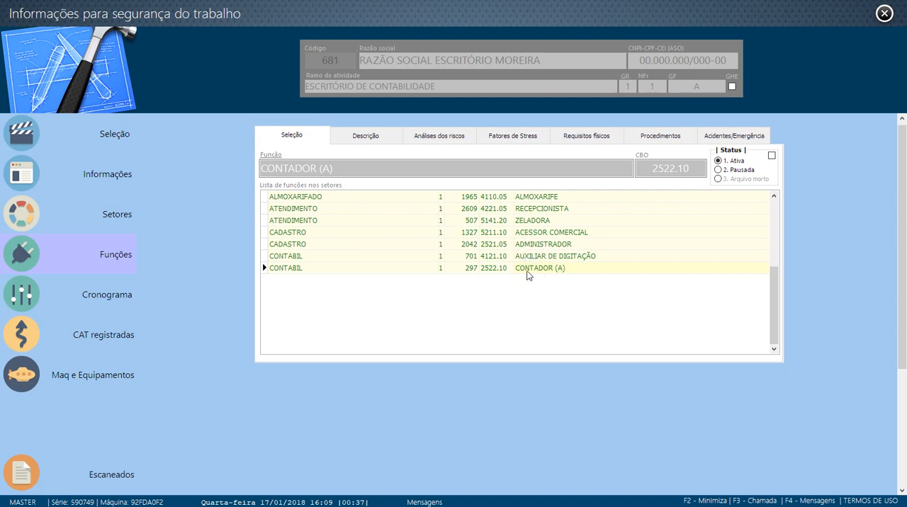
- Enable the GHE option for the client and reload the functions list
left_click(731, 86)
left_click(364, 135)
left_click(315, 137)
left_click(115, 226)
left_click(112, 261)
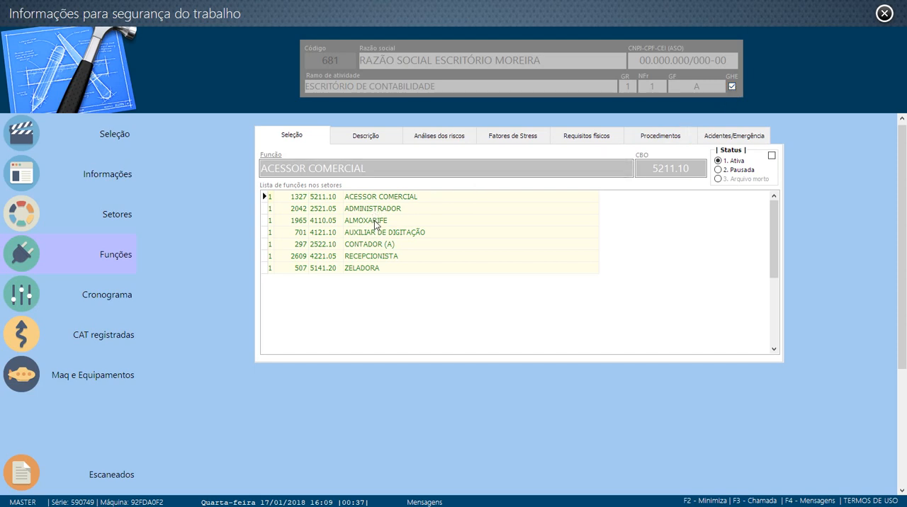
- Select CONTADOR (A) in the functions list and enter "Contabilidade gerencial." as its activity description
left_click(374, 245)
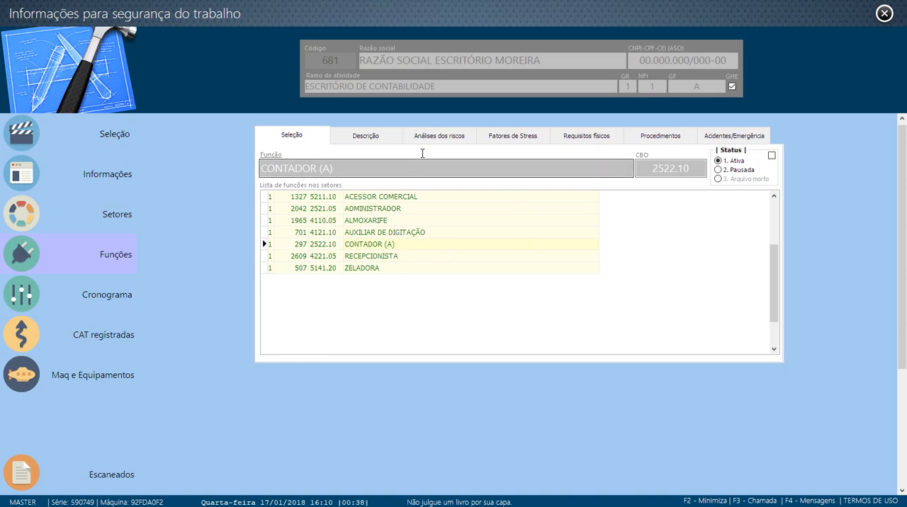
left_click(368, 138)
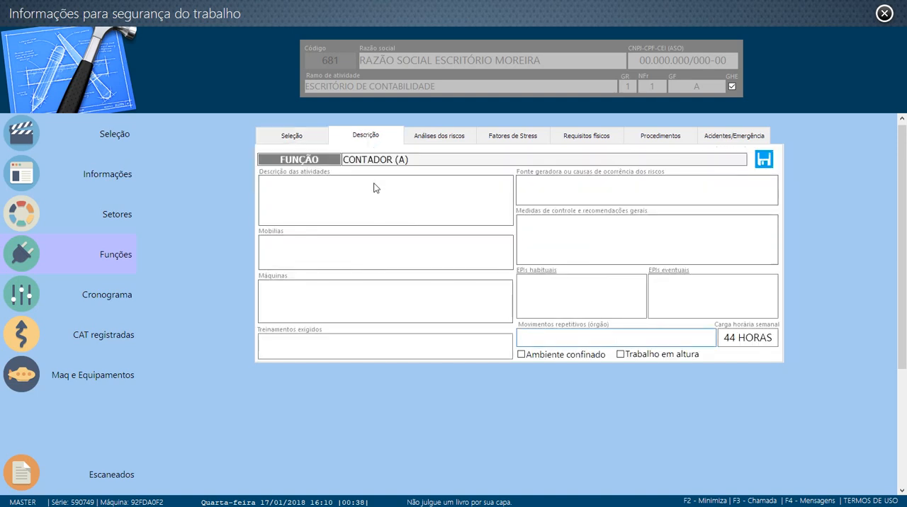
left_click(421, 192)
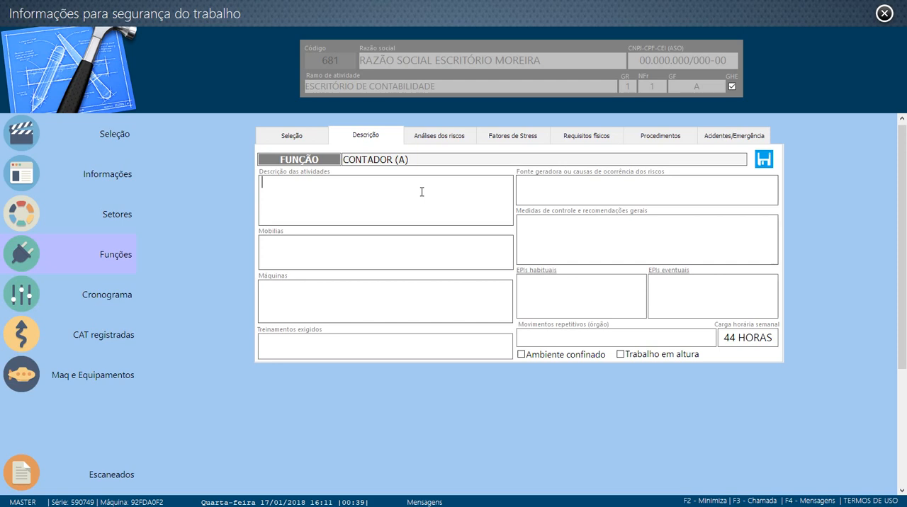
type("Contabilidade g")
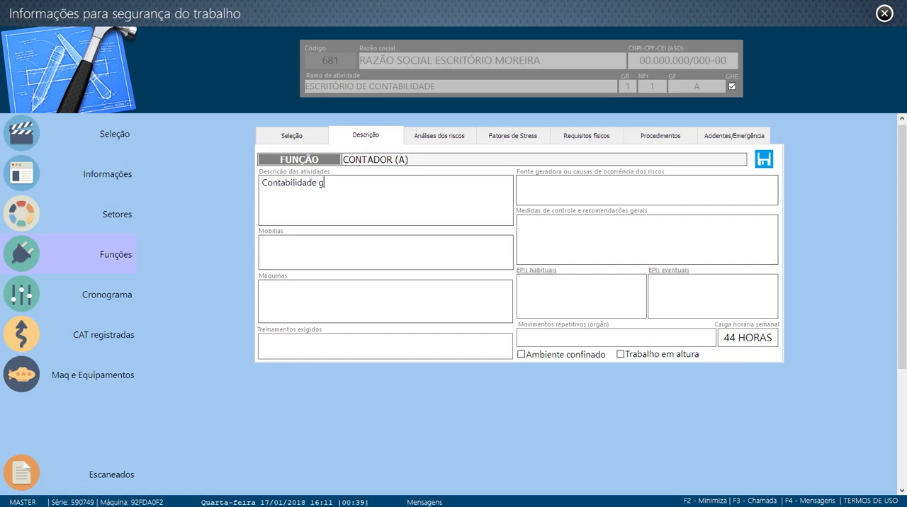
type("erem")
key("BackSpace")
type("ncial.")
- Enter "Mesa e cadeira giratória" as the function's furniture and "computador e calculadora" as its machines
left_click(404, 241)
type("Mesa e cadeira gf")
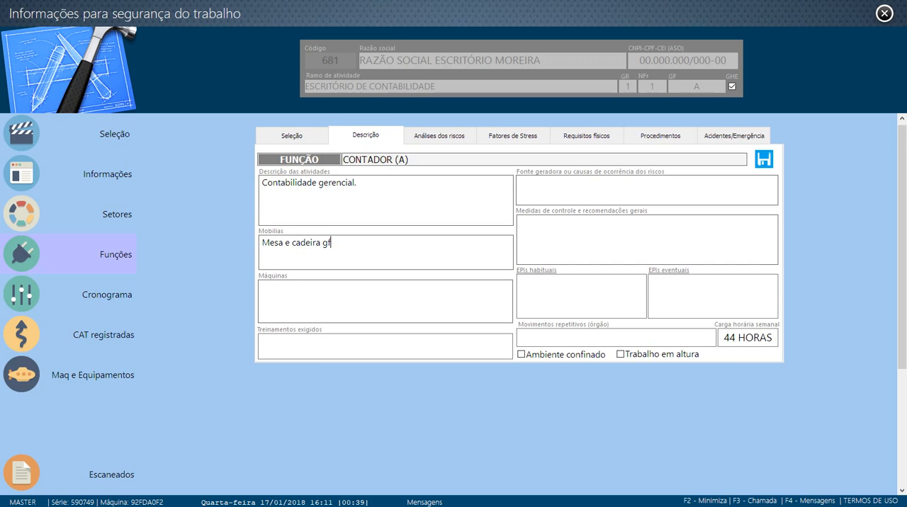
key("BackSpace")
type("iratória")
left_click(401, 303)
type("computador e calculadora")
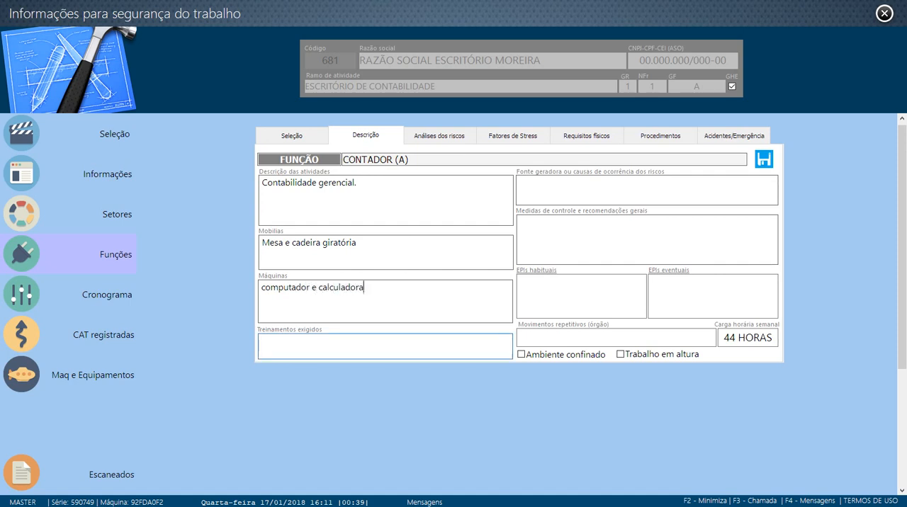
- Try to pick a required training for the CONTADOR (A) function
left_click(367, 344)
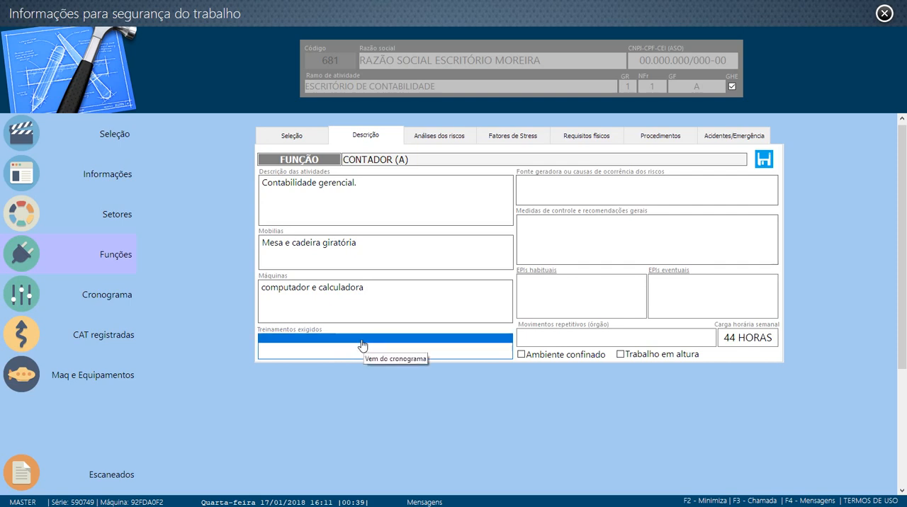
double_click(366, 345)
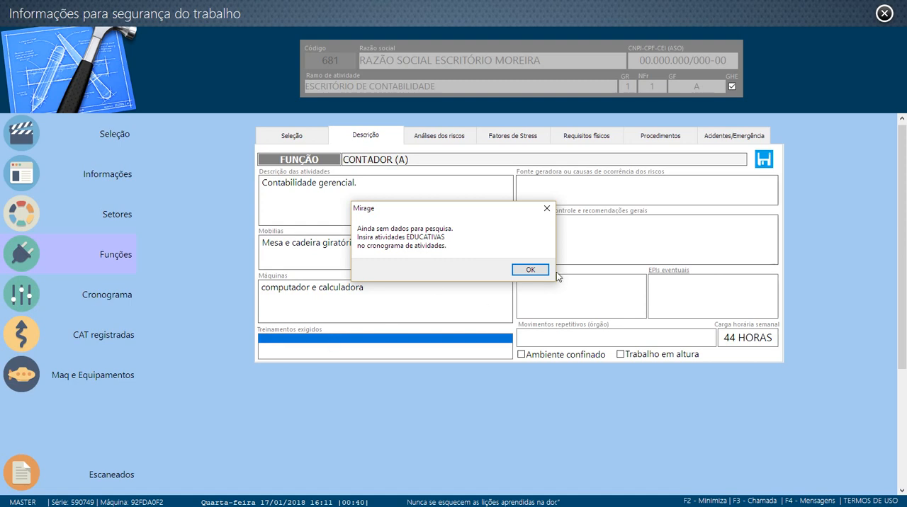
left_click(530, 270)
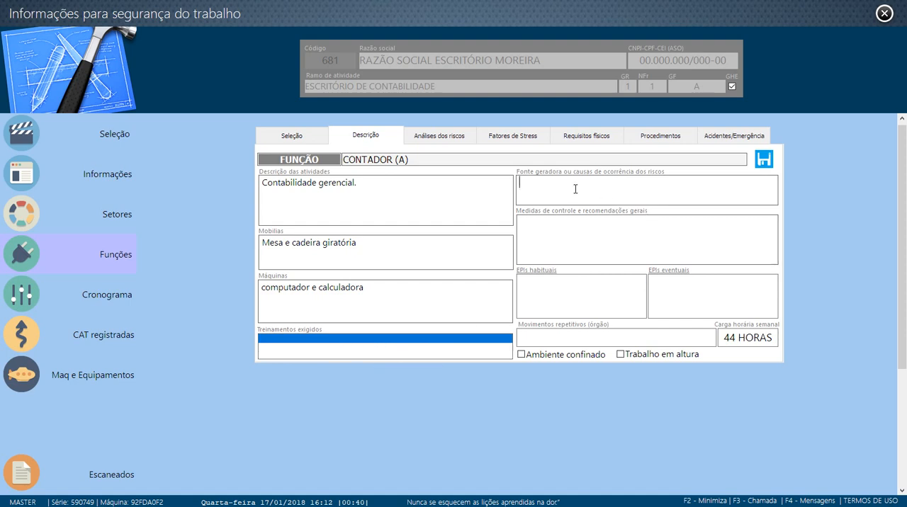
- Enter "má postura, muito tempo sentado" as the generating source or cause of the risks
left_click(652, 191)
type("má postura, muito tempo sentado")
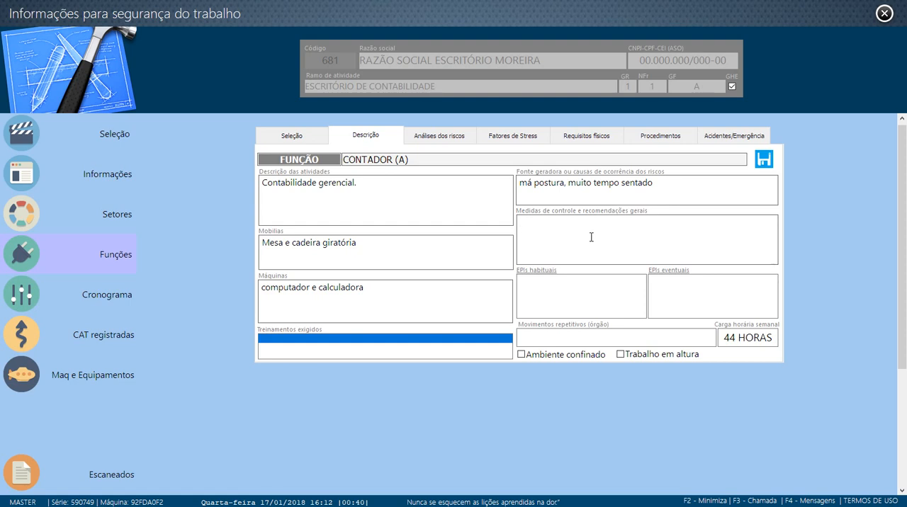
- Enter "Alongamentos, caminhada, etc.." as the control measures and general recommendations
type("Alongamentos, caminhada, etc..")
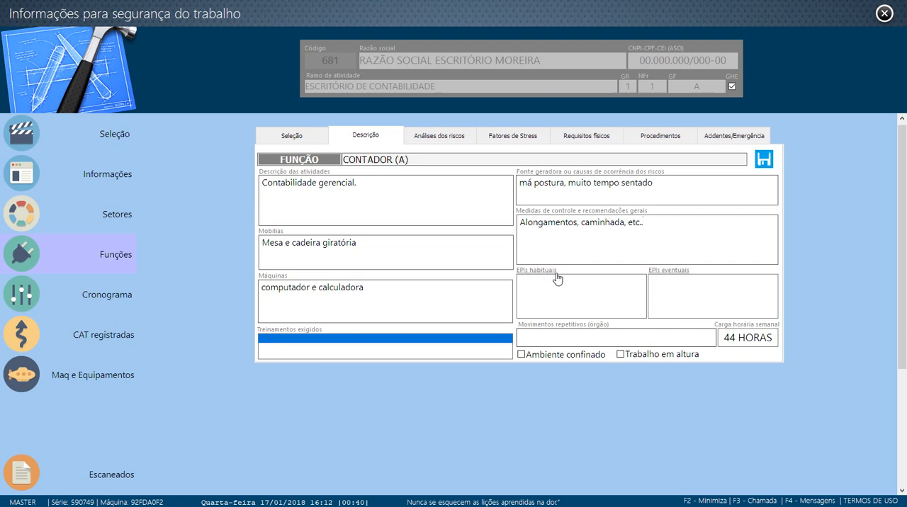
- Add Protetor Solar to the function's habitual EPIs
left_click(558, 281)
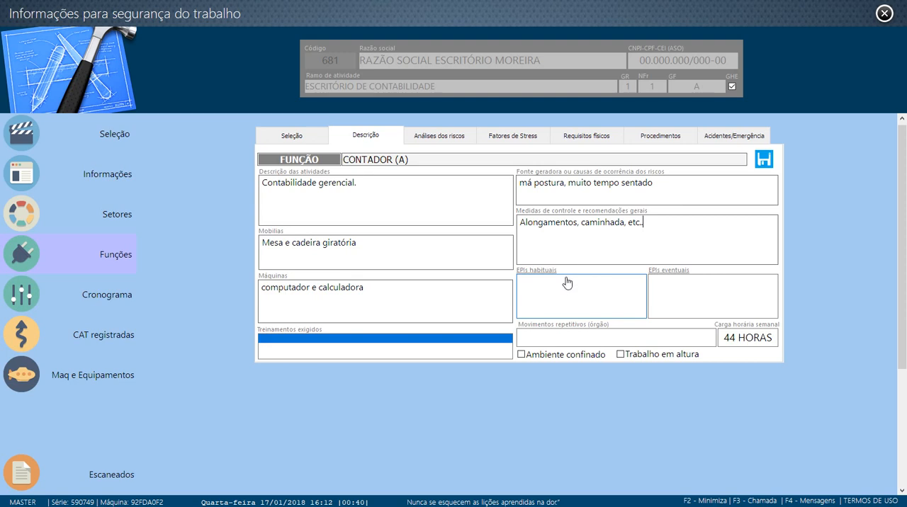
left_click(566, 282)
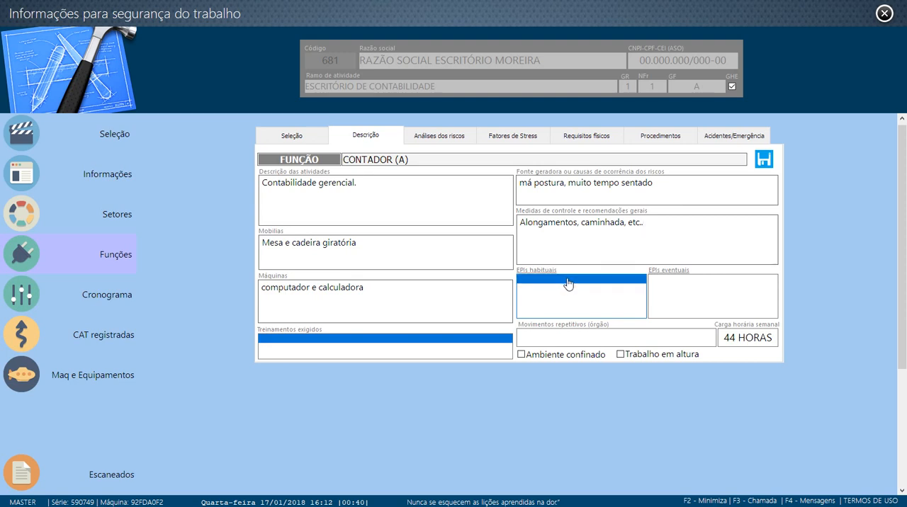
double_click(567, 283)
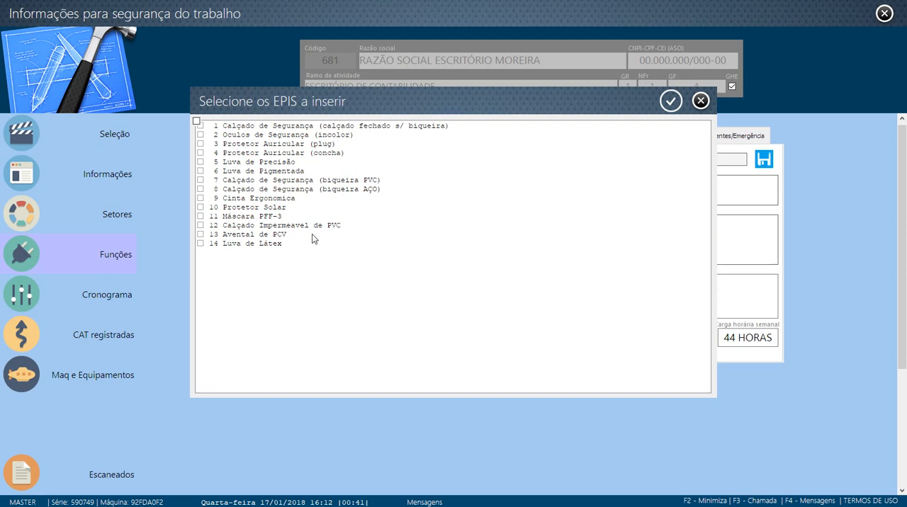
left_click(201, 207)
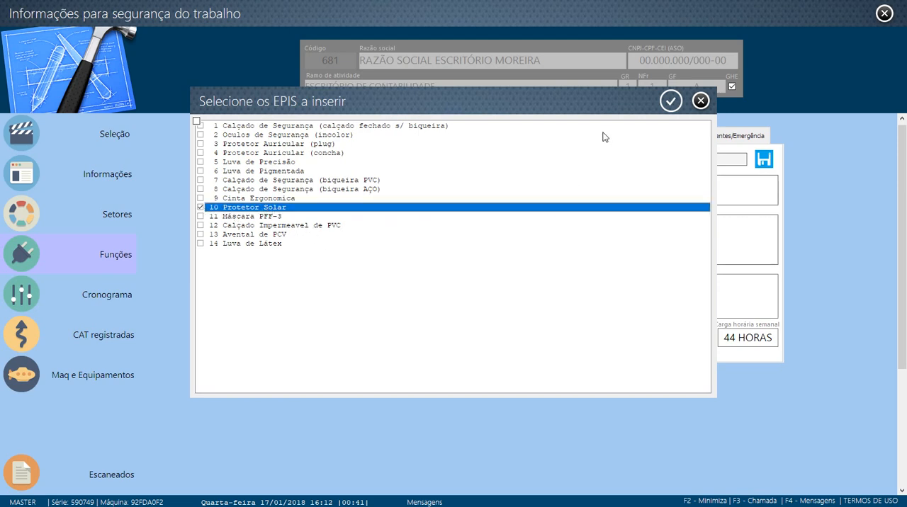
left_click(671, 102)
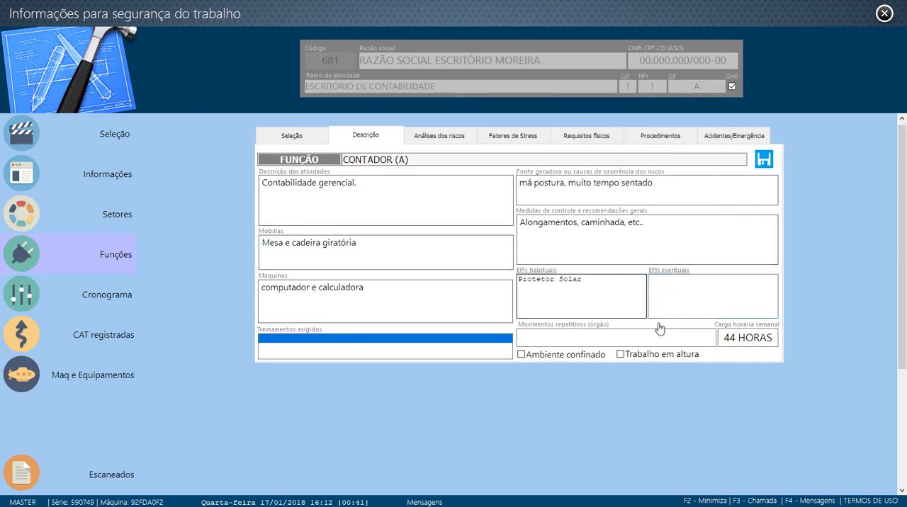
- Set the repetitive movements organ to "mãos" and save the function's description
left_click(624, 338)
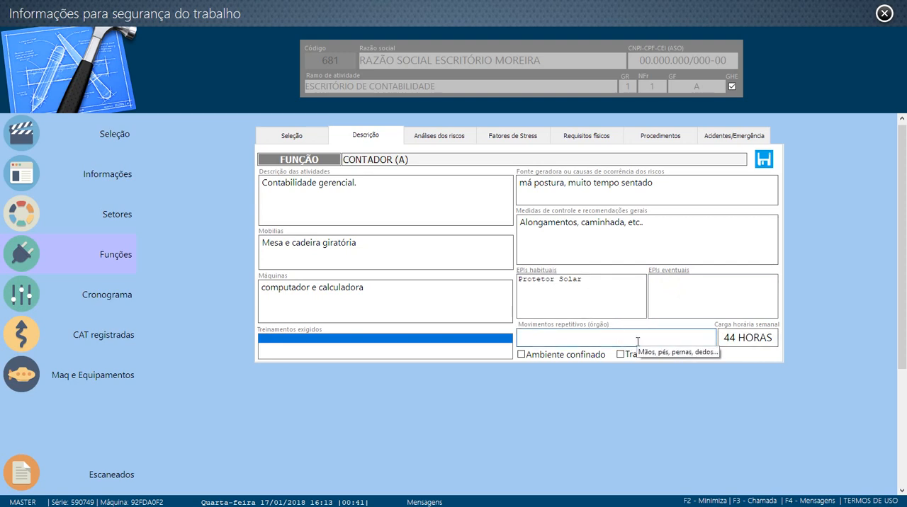
type("mãos")
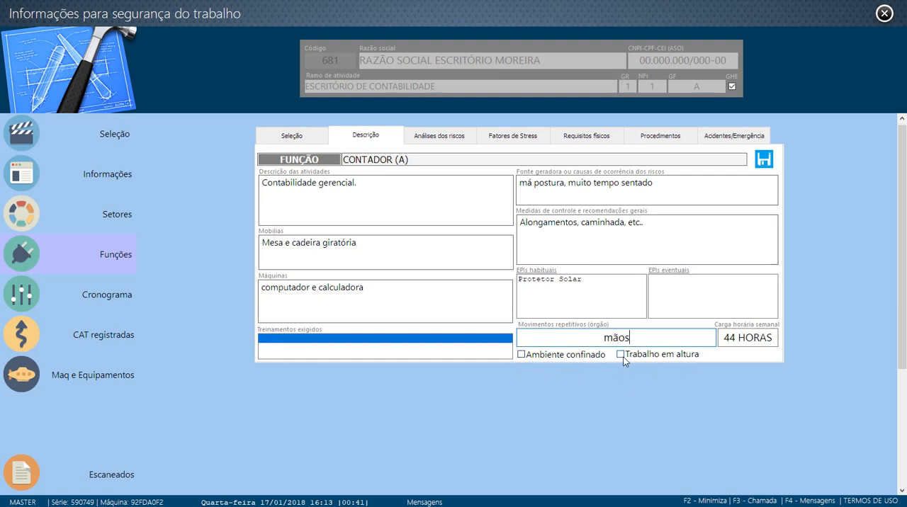
left_click(766, 163)
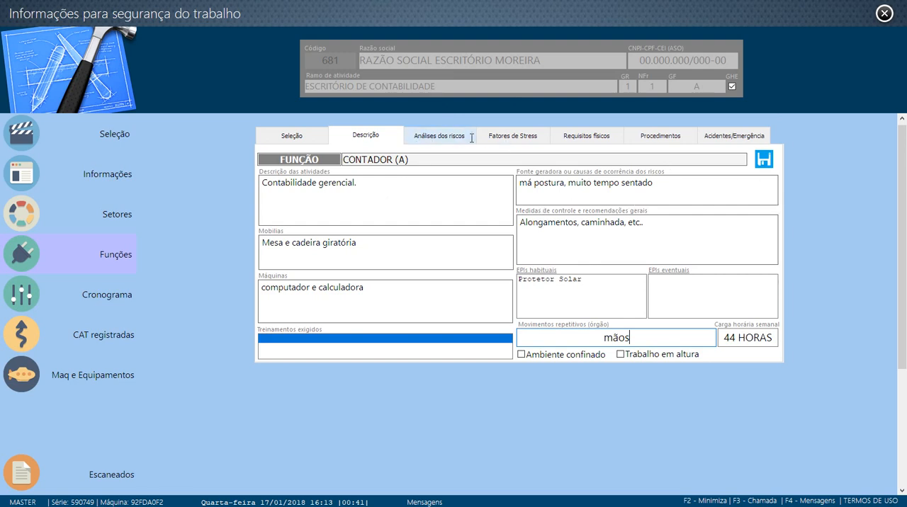
- Check the harmful agents in the risk analysis of CONTADOR (A) and open the function's registration record
left_click(440, 136)
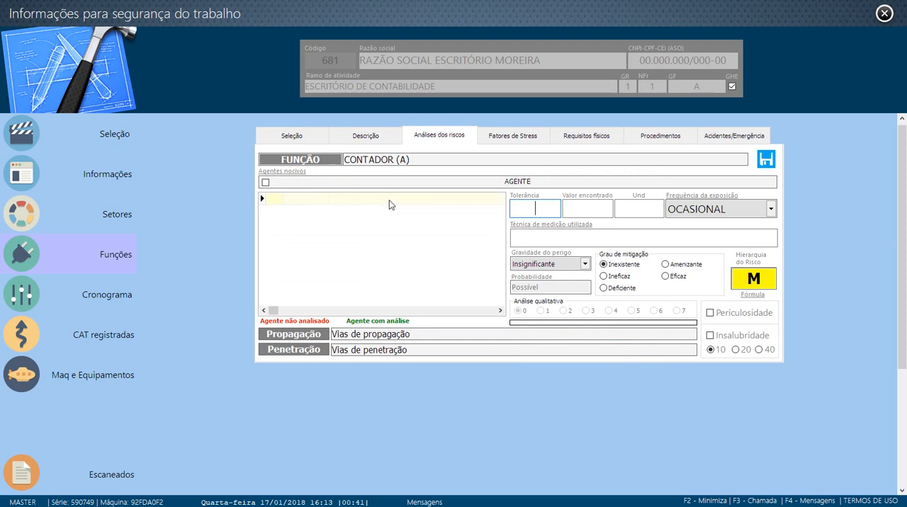
left_click(349, 204)
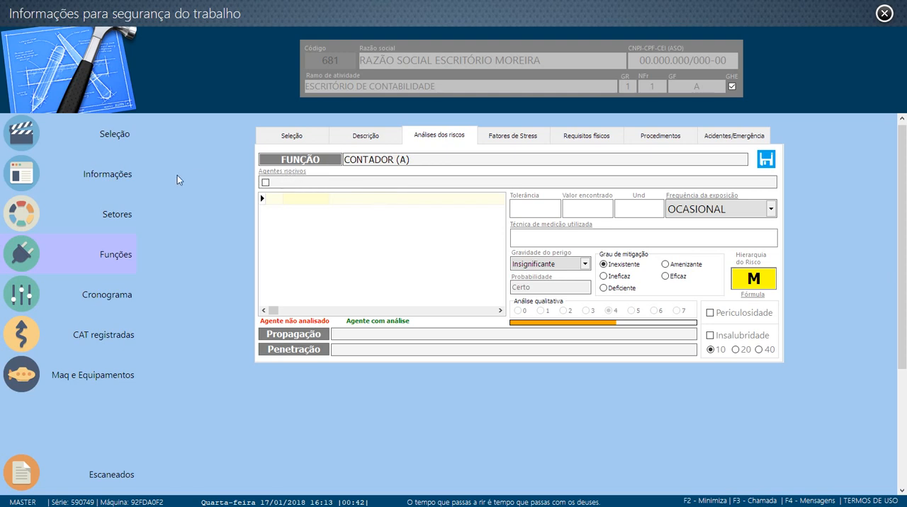
left_click(362, 137)
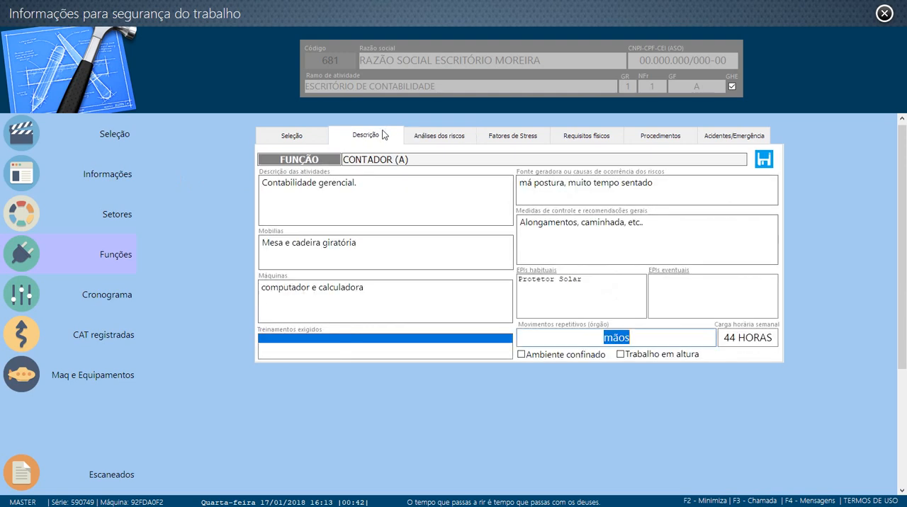
left_click(290, 137)
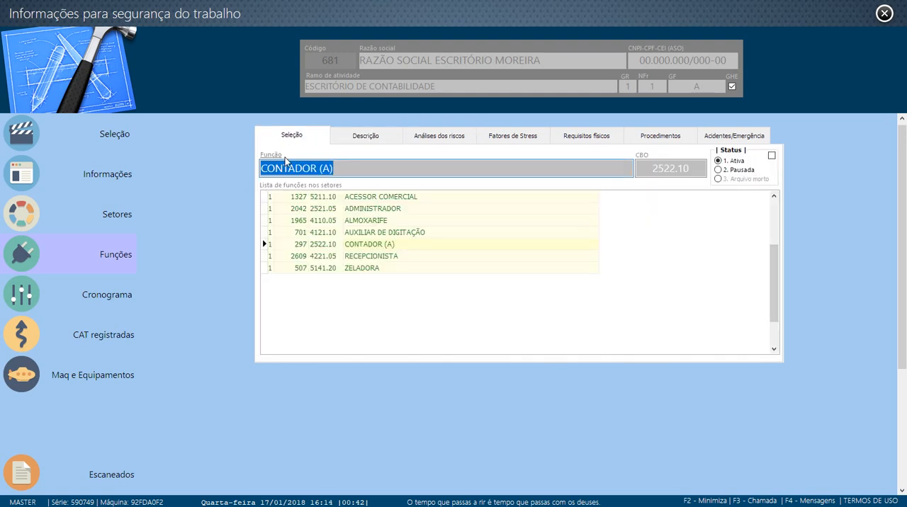
left_click(358, 170)
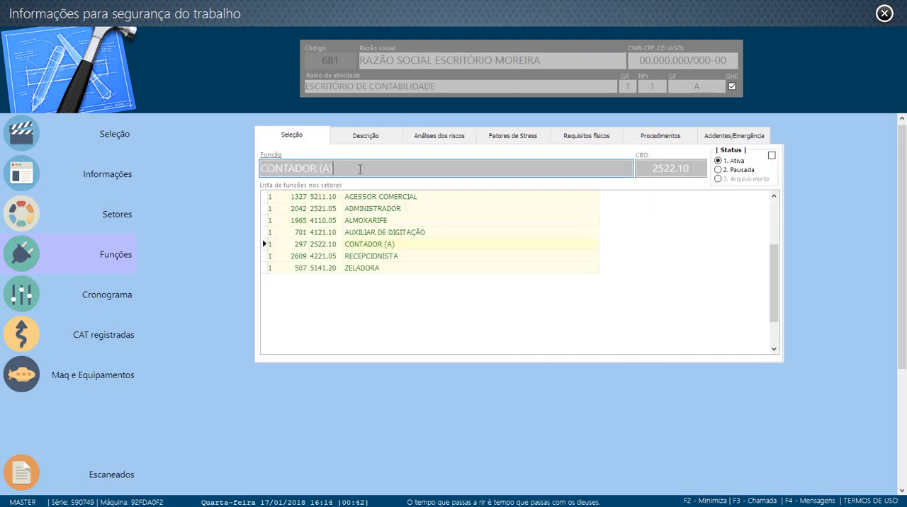
left_click(269, 157)
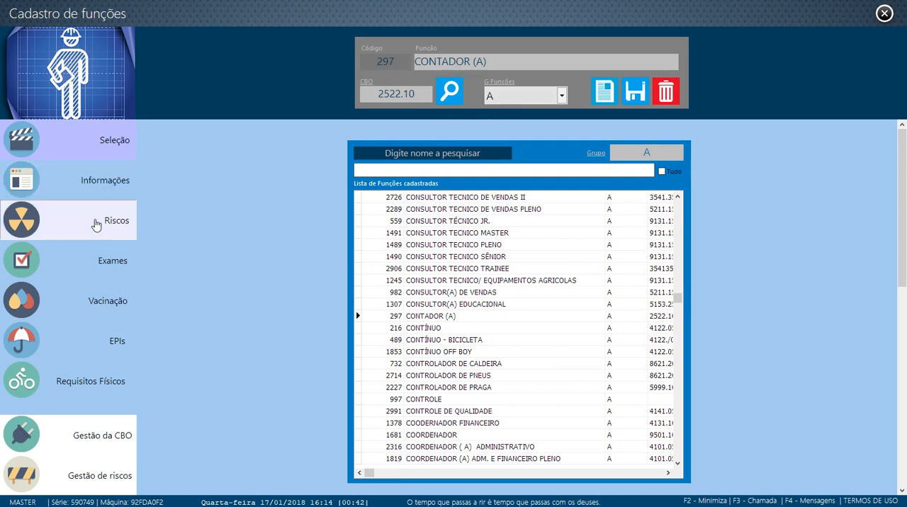
- Assign the ergonomic risks MONOTONIA, NECESSIDADE DE MANTER RITMOS INTENSOS DE TRABALHO and SITUAÇÕES DE ESTRESSE to CONTADOR (A), and close the function record
left_click(96, 233)
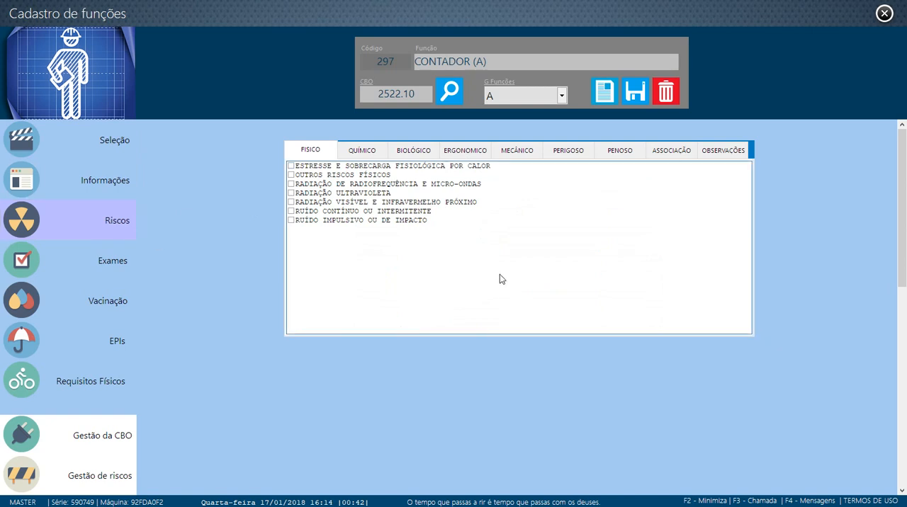
left_click(470, 153)
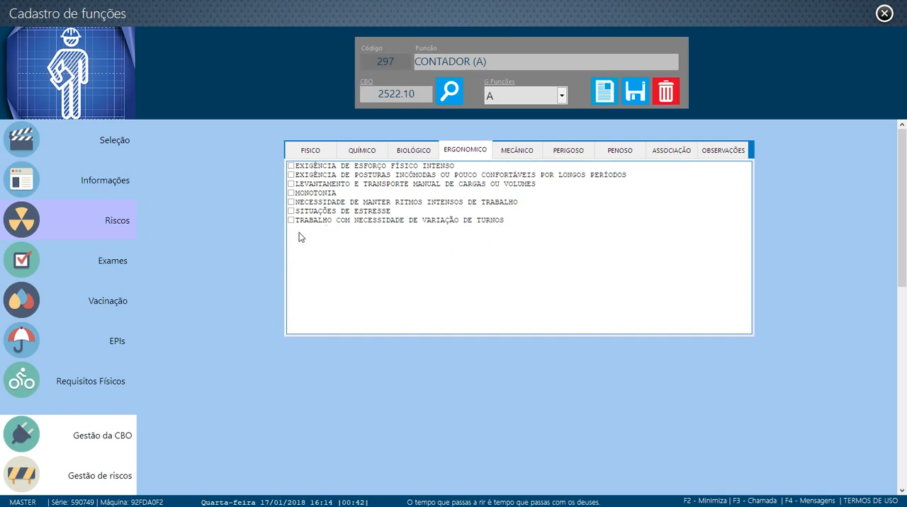
left_click(291, 211)
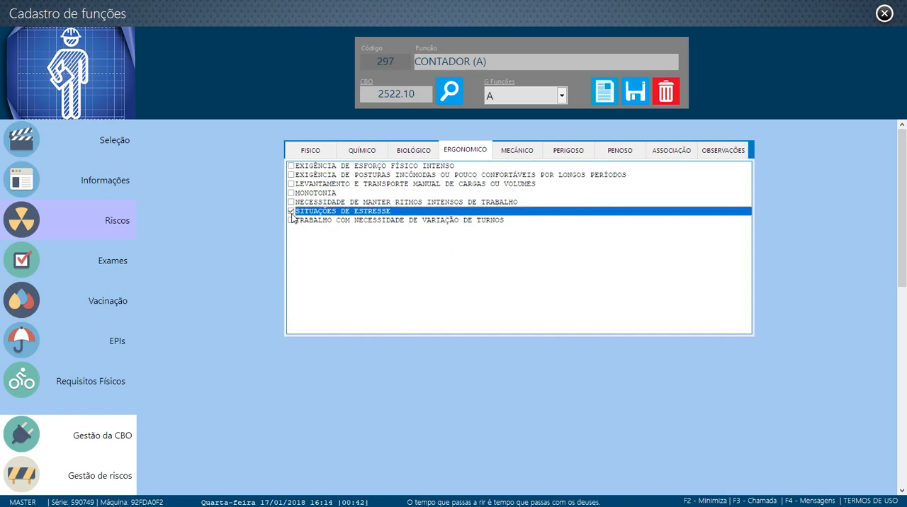
left_click(292, 193)
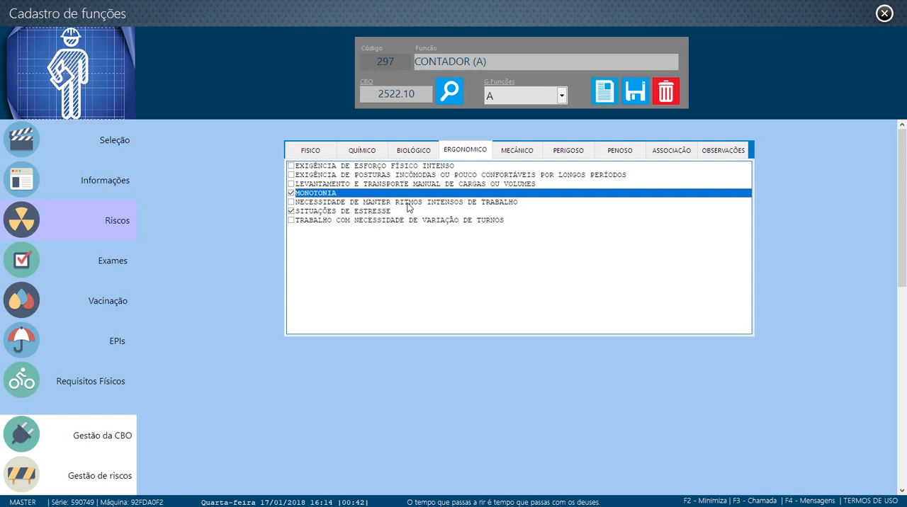
left_click(291, 203)
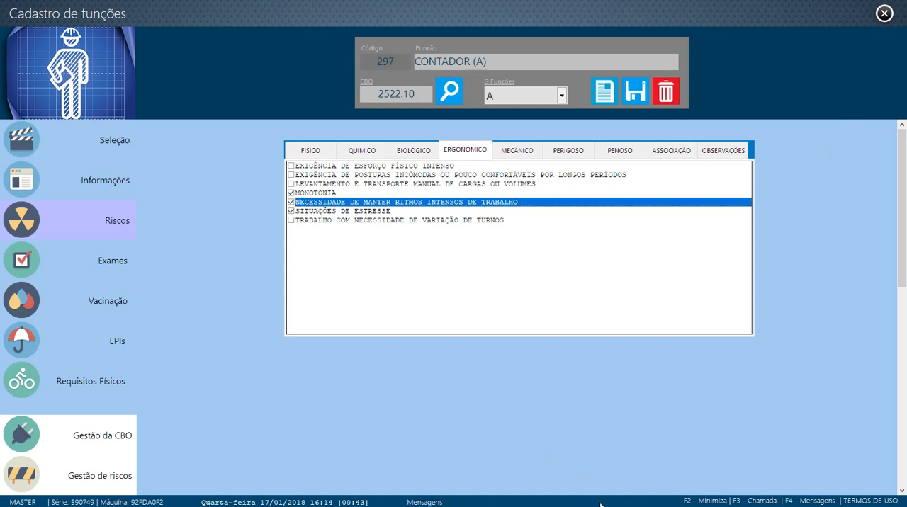
left_click(290, 193)
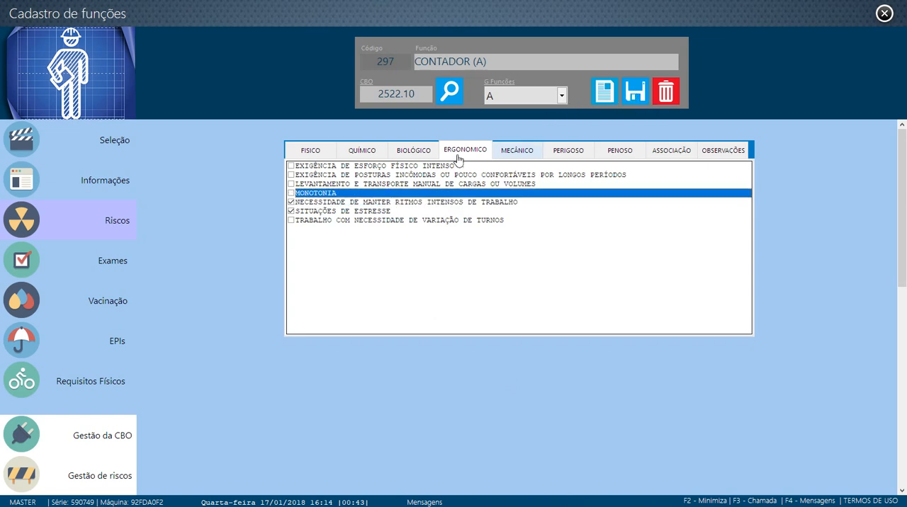
left_click(290, 193)
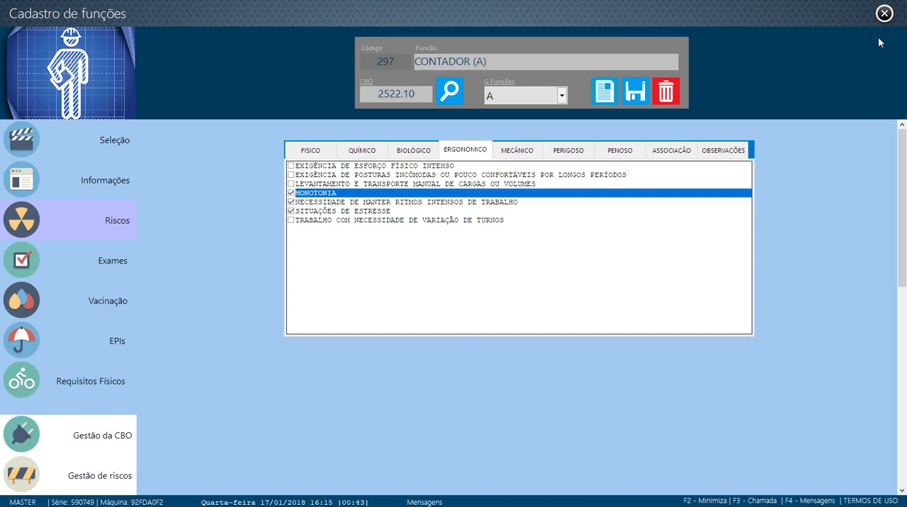
left_click(884, 14)
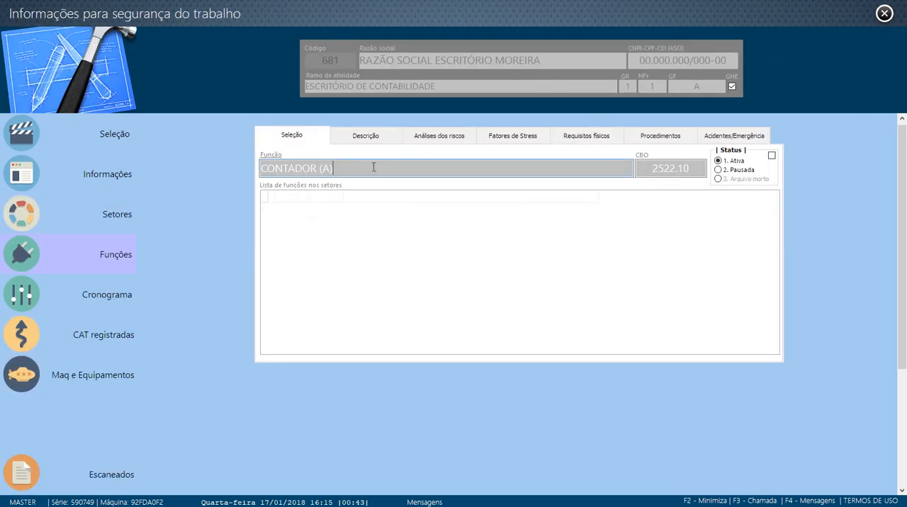
- Reload the client's functions list and reopen the description of CONTADOR (A)
left_click(102, 221)
left_click(95, 255)
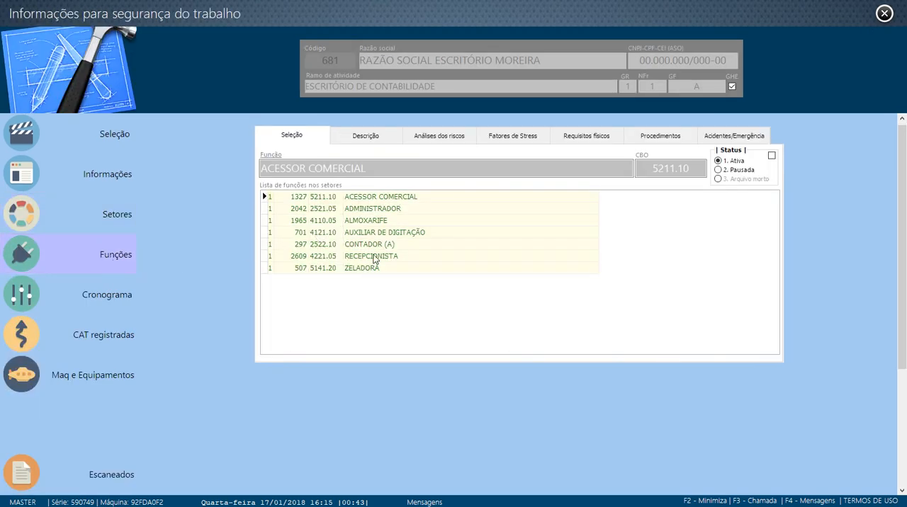
left_click(386, 246)
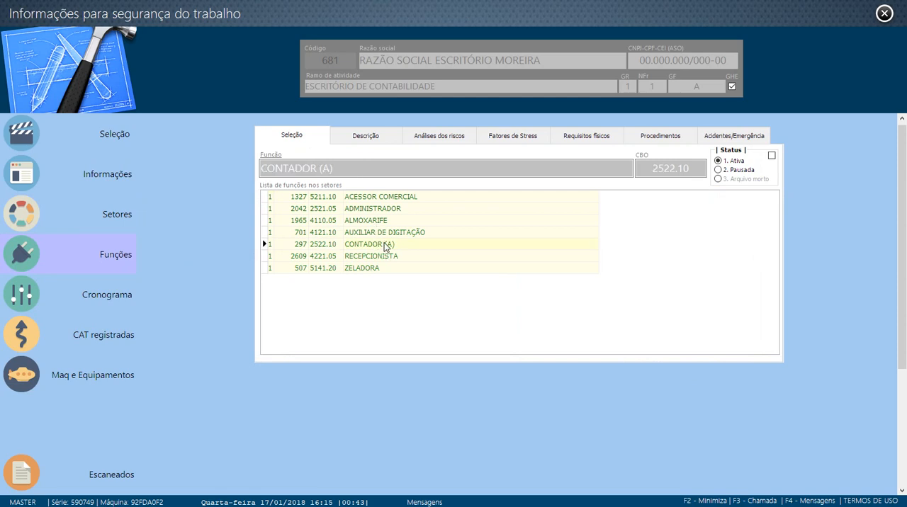
left_click(361, 134)
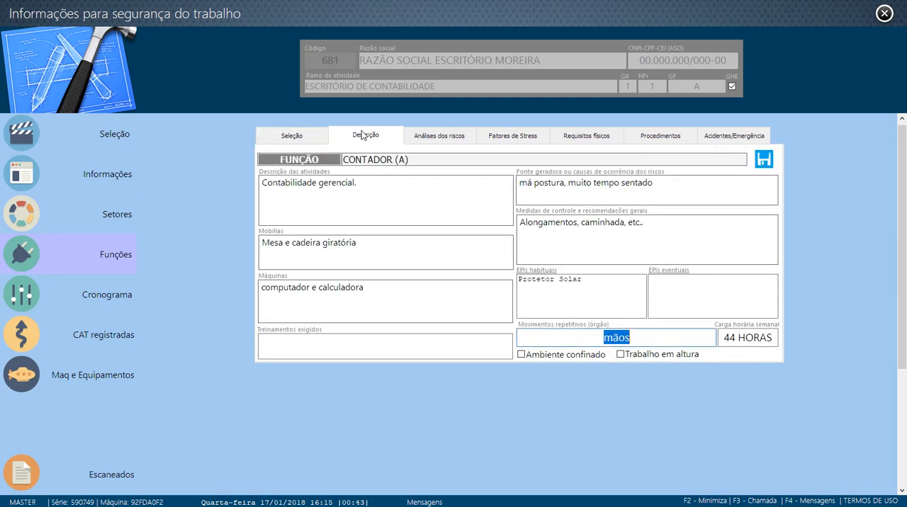
- In the risk analysis of CONTADOR (A), mark the agent NECESSIDADE DE MANTER RITMOS INTENSOS DE TRABALHO as analysed and save
left_click(439, 136)
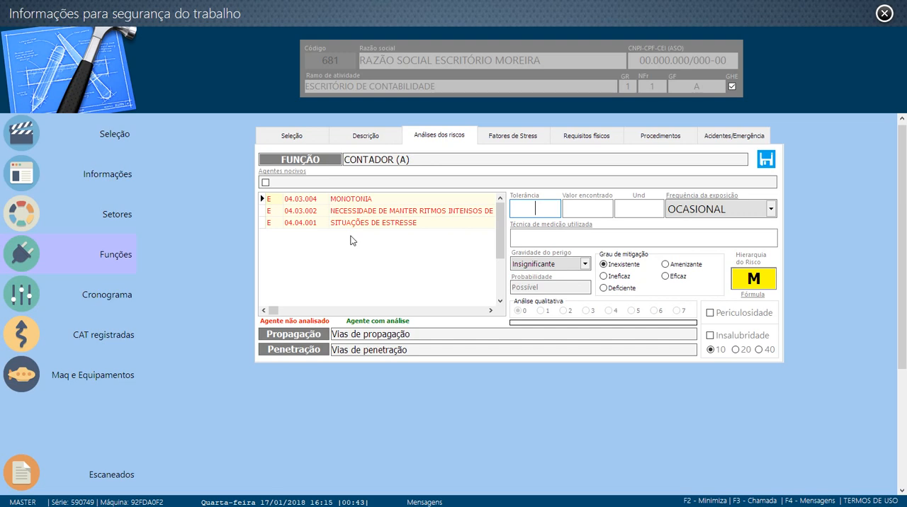
left_click(354, 202)
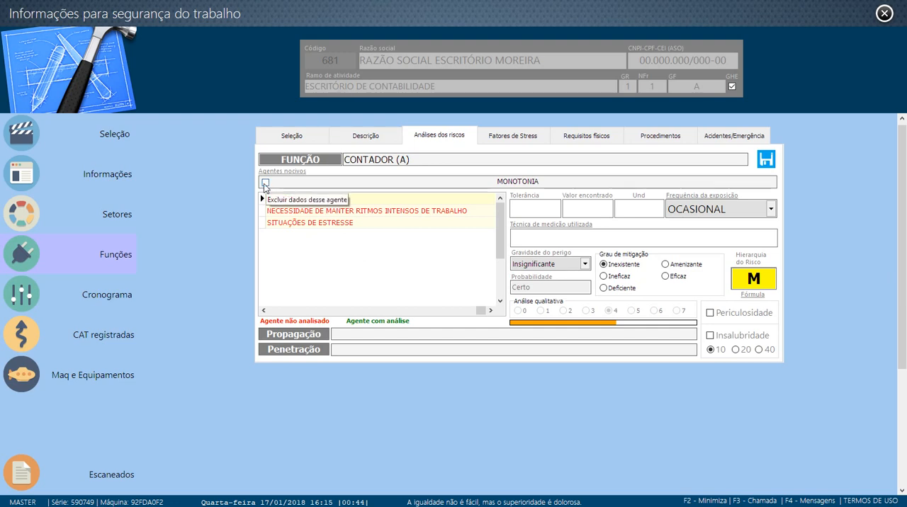
left_click(322, 210)
left_click(335, 223)
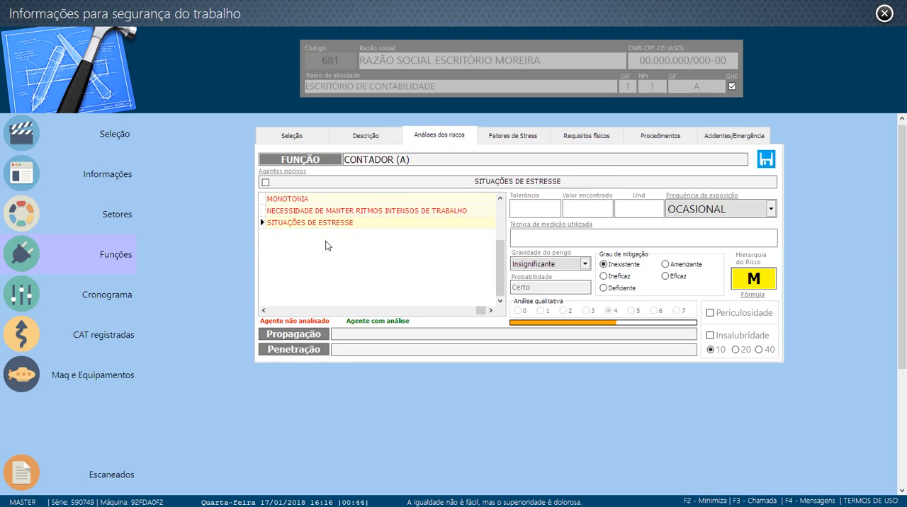
left_click(363, 211)
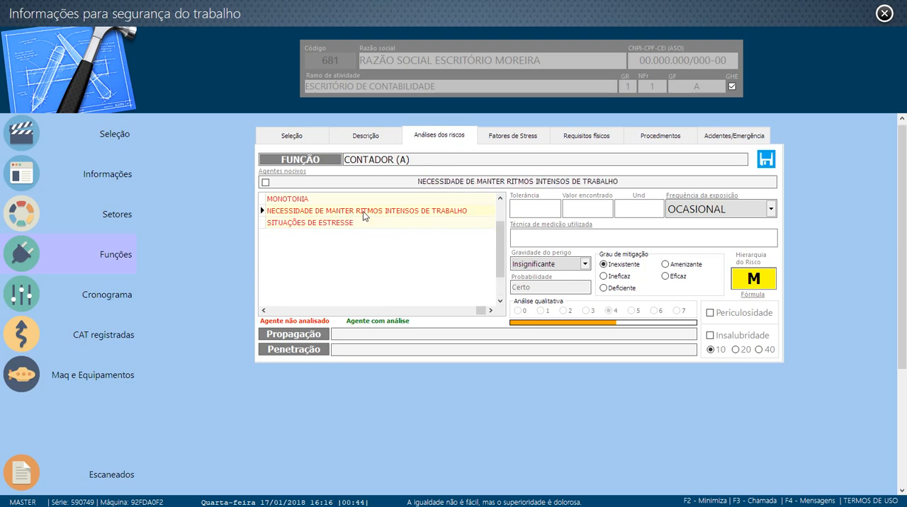
left_click(265, 183)
left_click(765, 159)
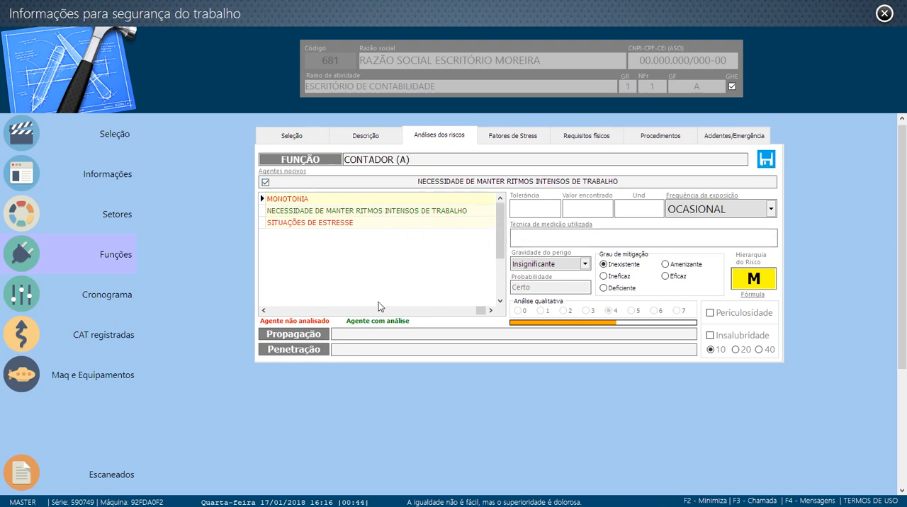
- Select the analysed intense work rhythm agent and consult the exposure frequency options and their definitions
left_click(384, 211)
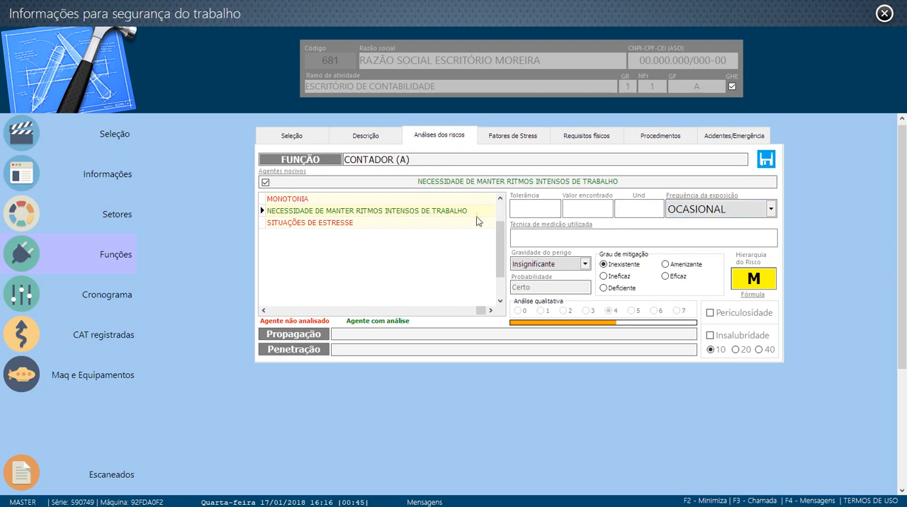
left_click(712, 213)
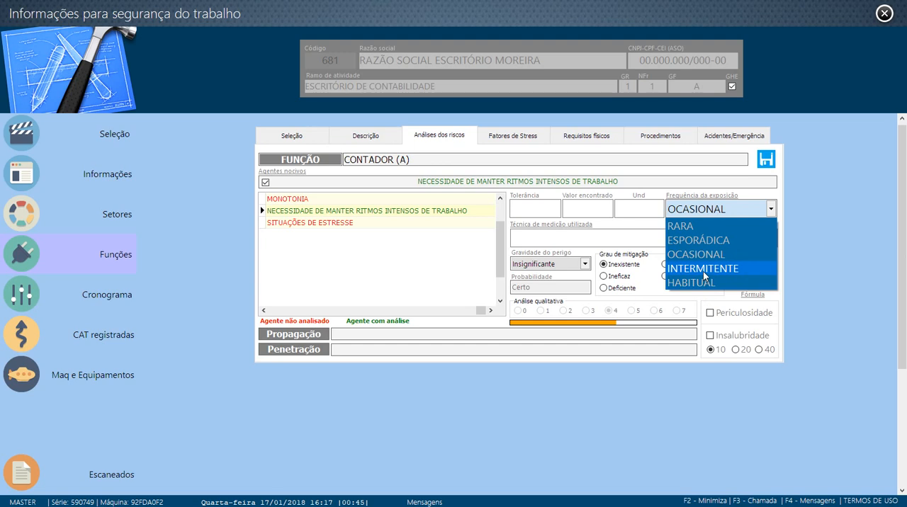
left_click(703, 196)
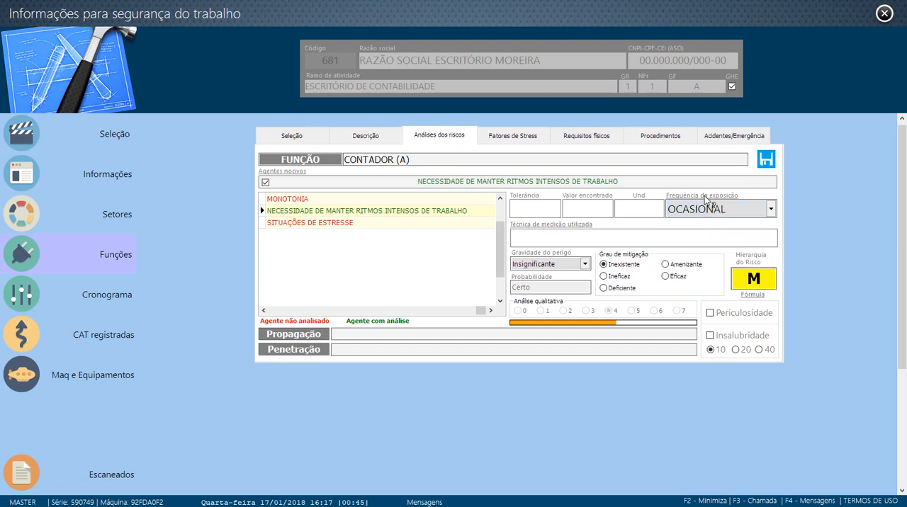
left_click(709, 199)
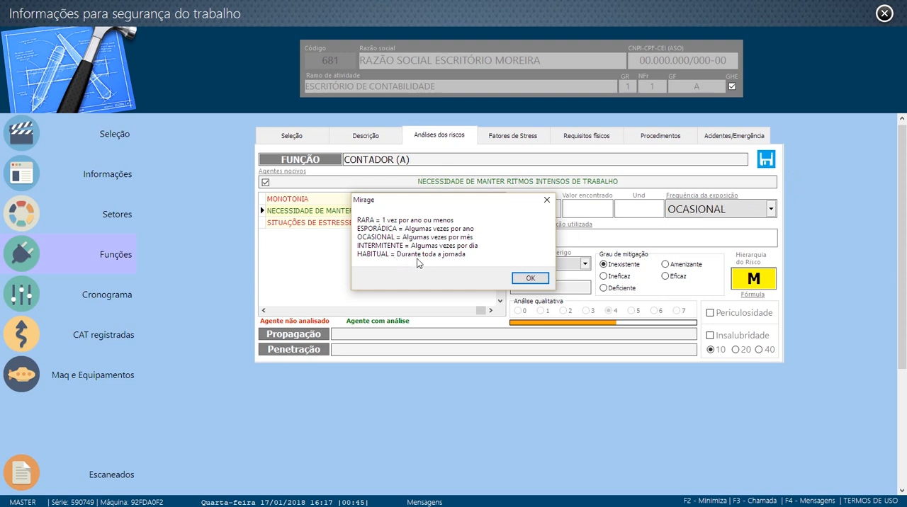
left_click(530, 278)
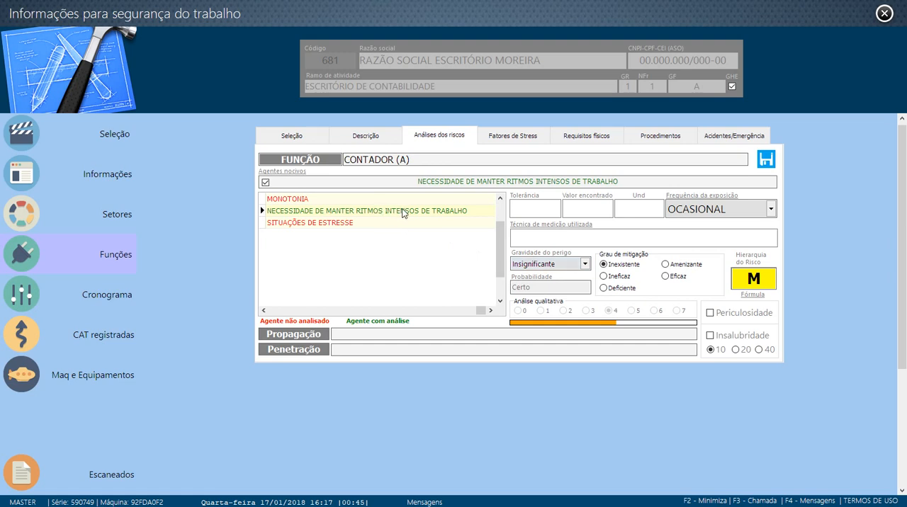
- Set the agent's danger severity to Leve and its mitigation degree to Eficaz, consult the risk calculation formula, and save the analysis
left_click(585, 265)
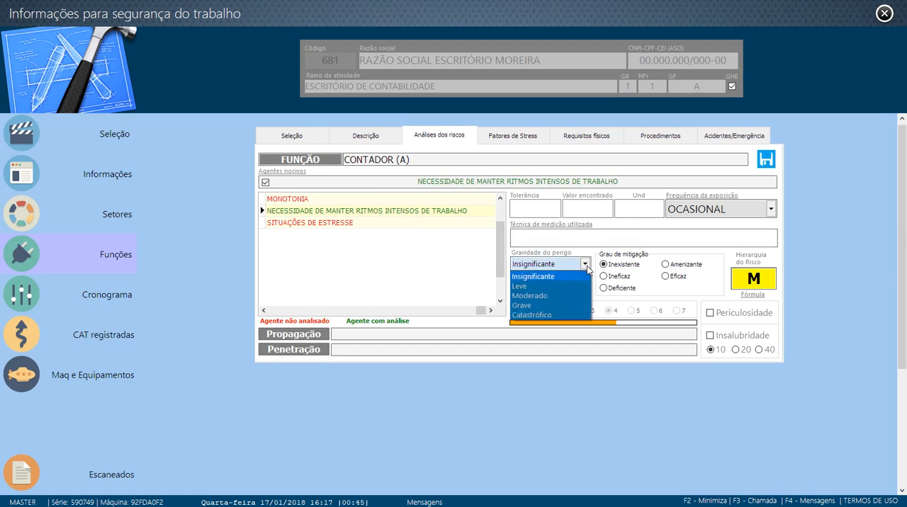
left_click(522, 286)
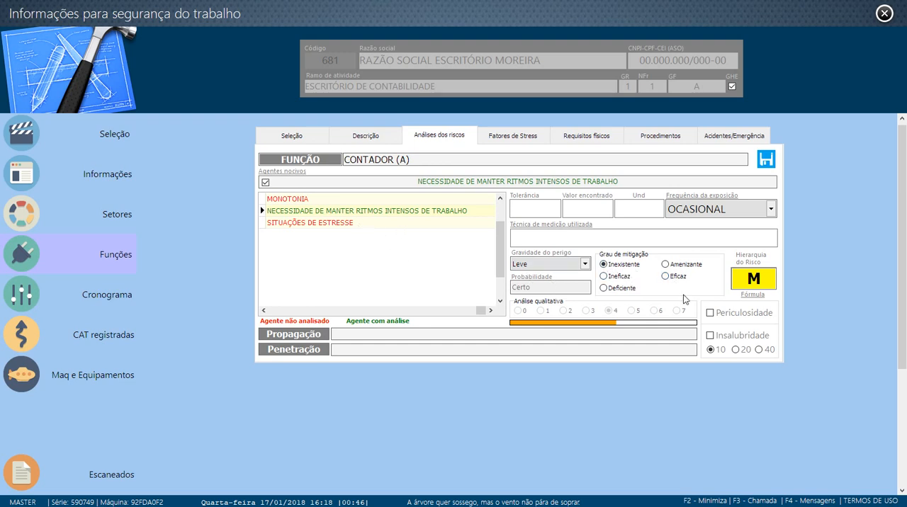
left_click(665, 277)
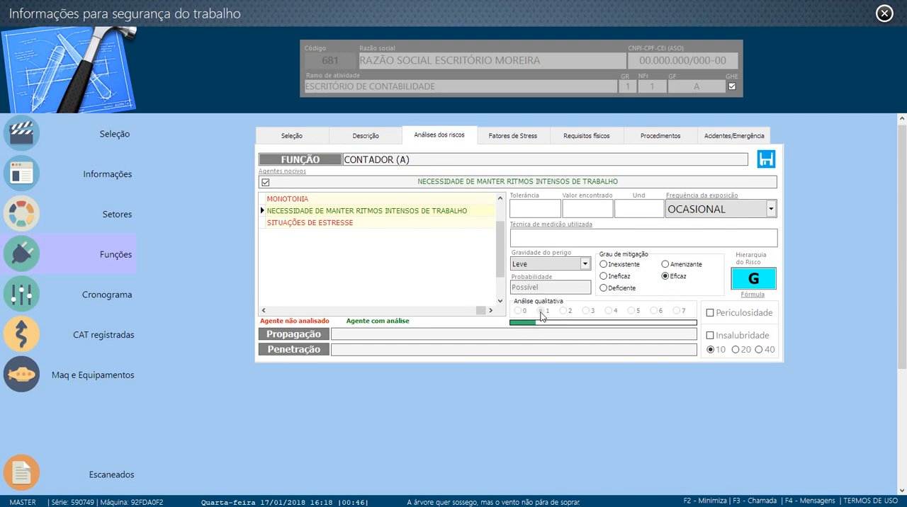
left_click(755, 296)
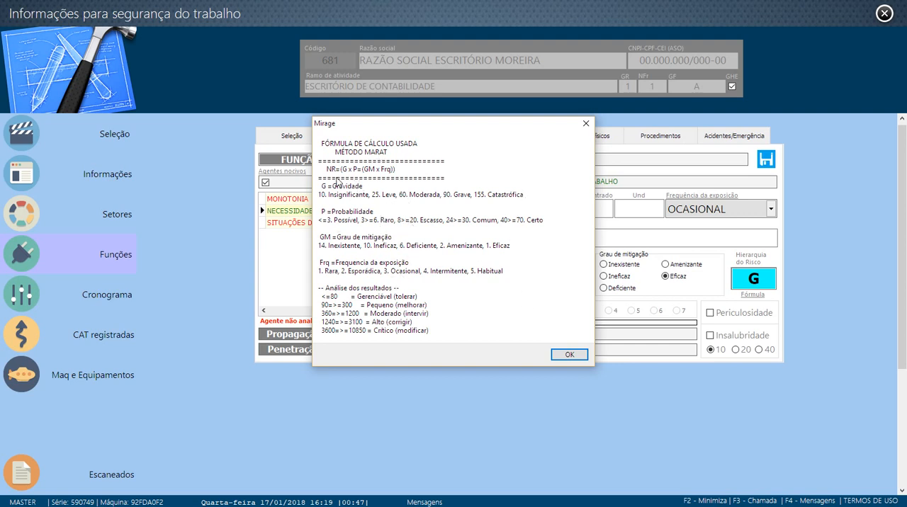
left_click(565, 358)
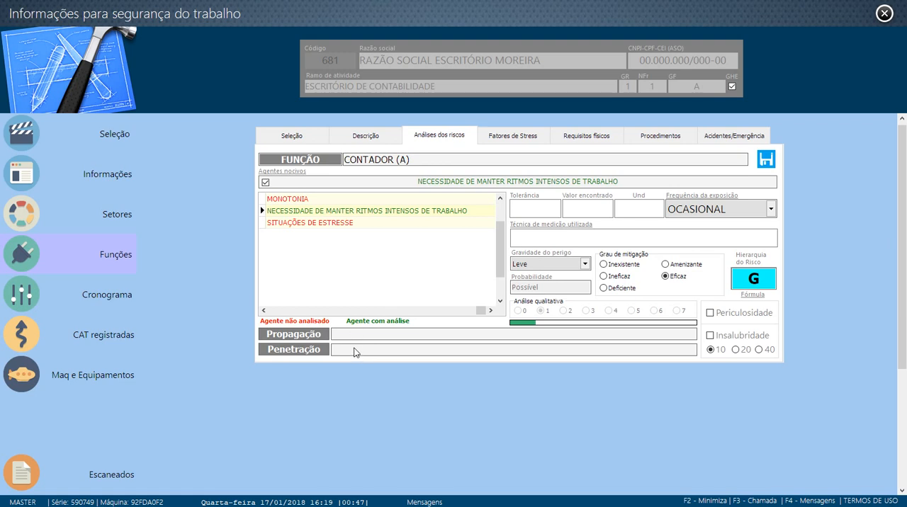
left_click(764, 160)
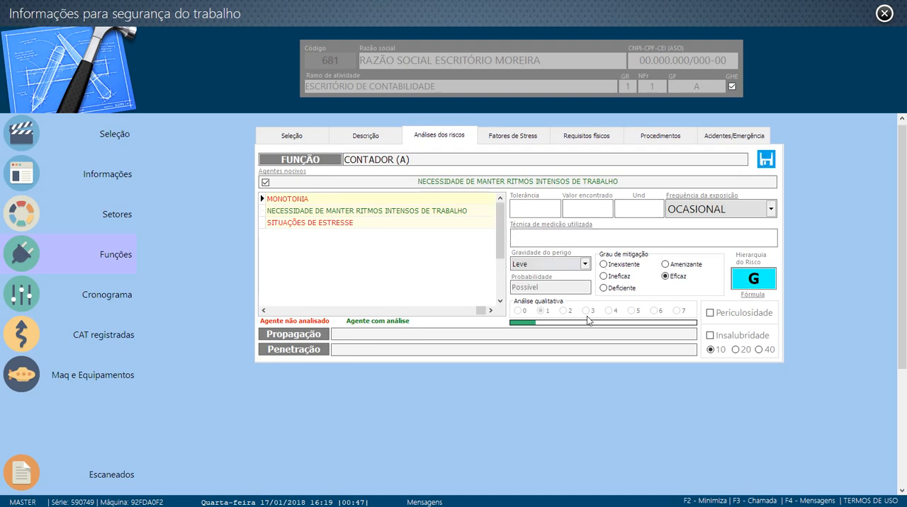
- Rate the function's stress factors: Monotonia 4, Ritmo Controlado 6, Carga Mental 5, Relações Humanas 2, Responsabilidade 6 and Complexidade 5
left_click(505, 137)
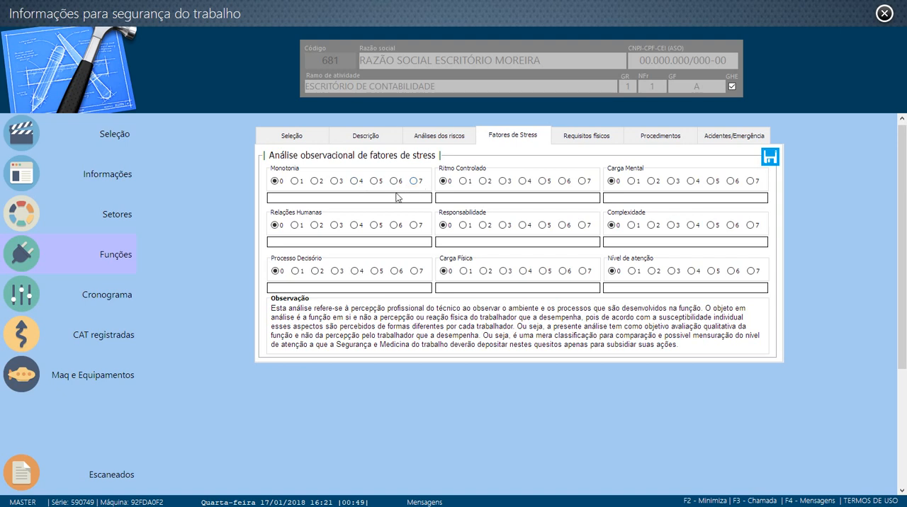
left_click(354, 181)
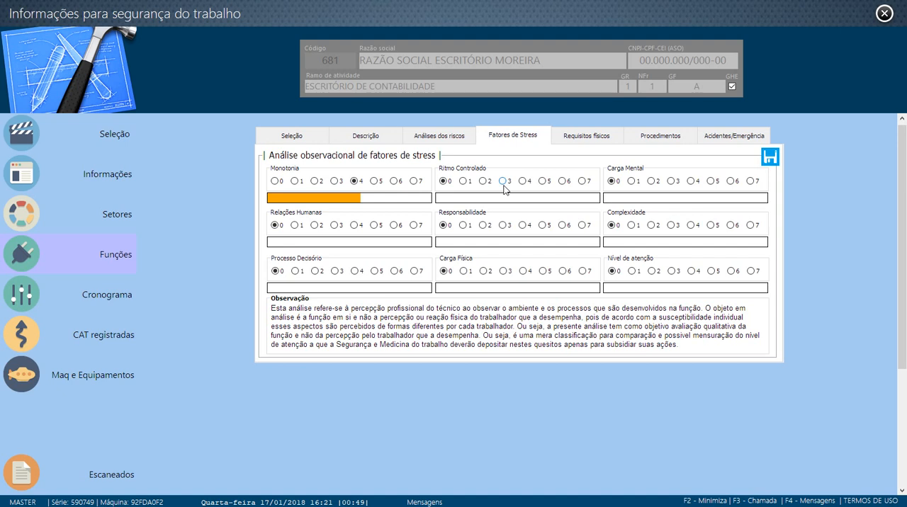
left_click(563, 181)
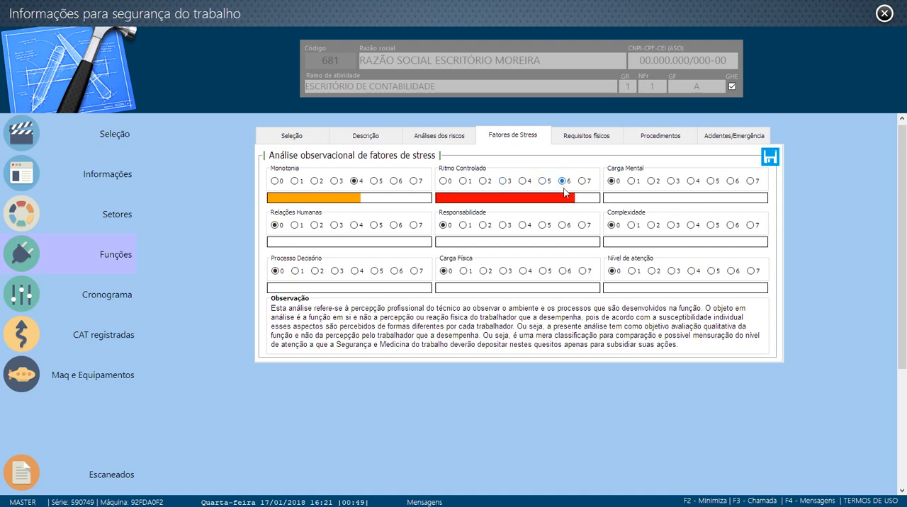
left_click(711, 182)
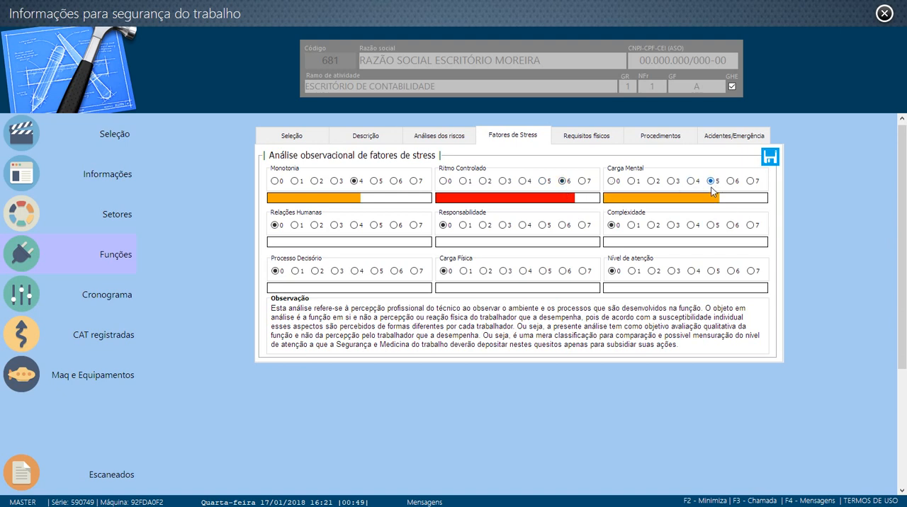
left_click(316, 225)
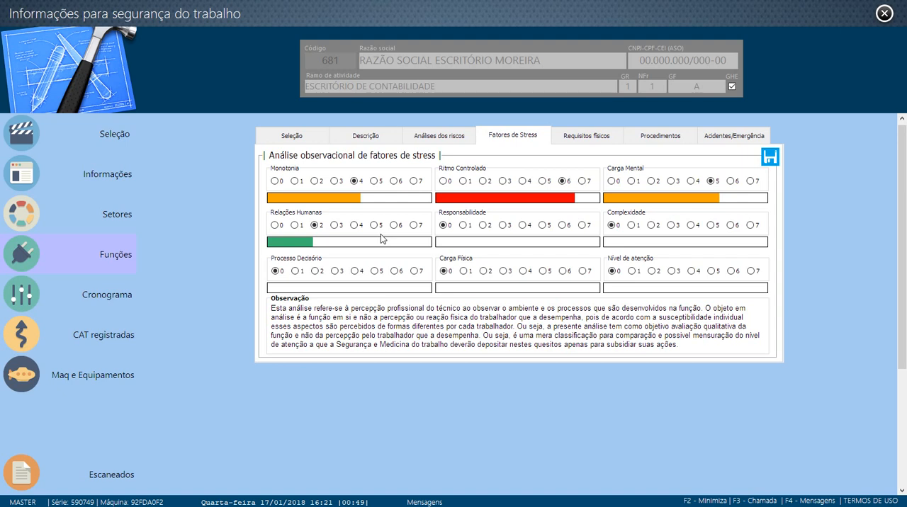
left_click(562, 225)
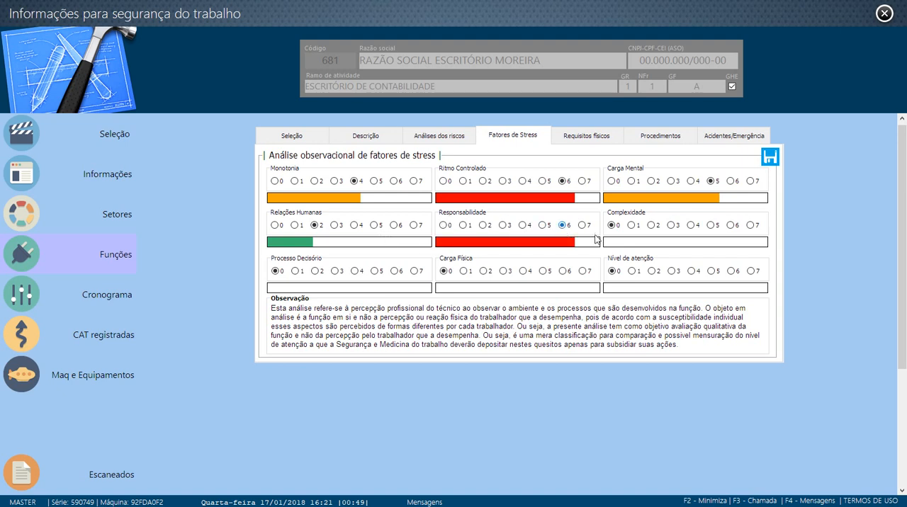
left_click(711, 225)
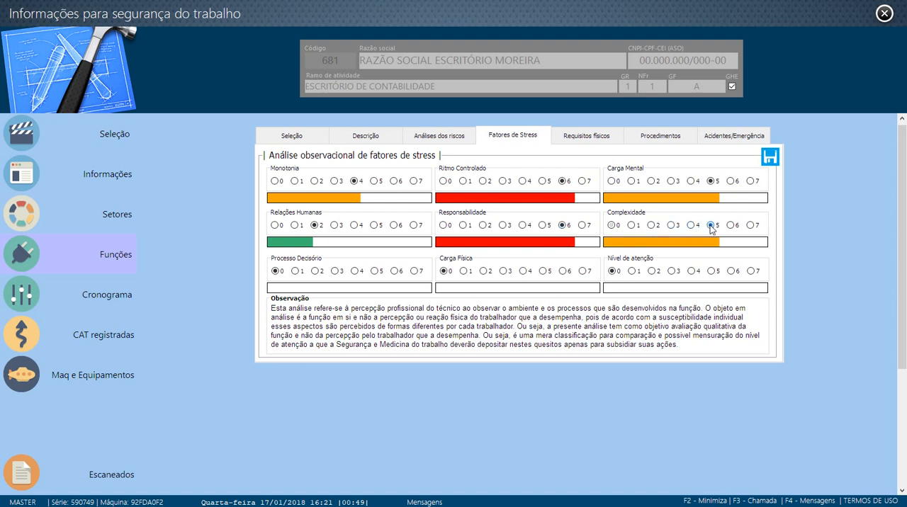
- Rate the stress factors Processo Decisório 2, Carga Física 1 and Nível de atenção 4
left_click(315, 272)
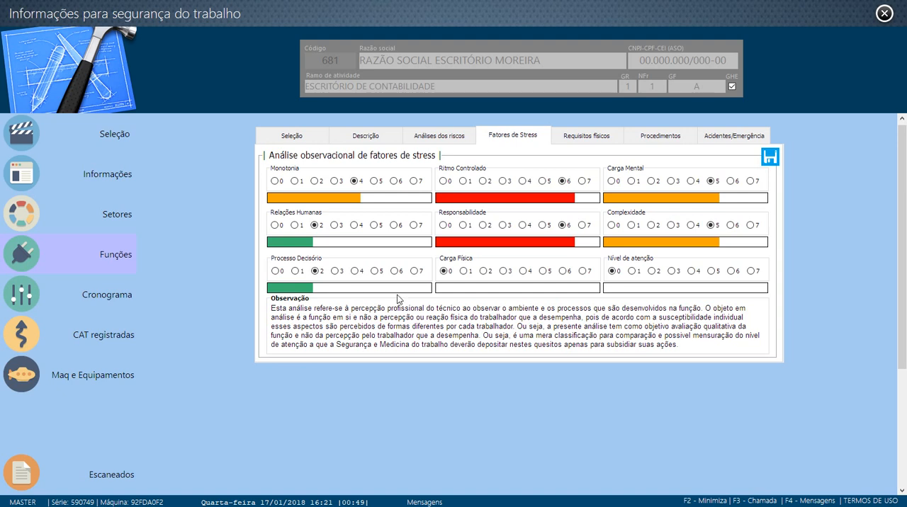
left_click(464, 273)
left_click(692, 272)
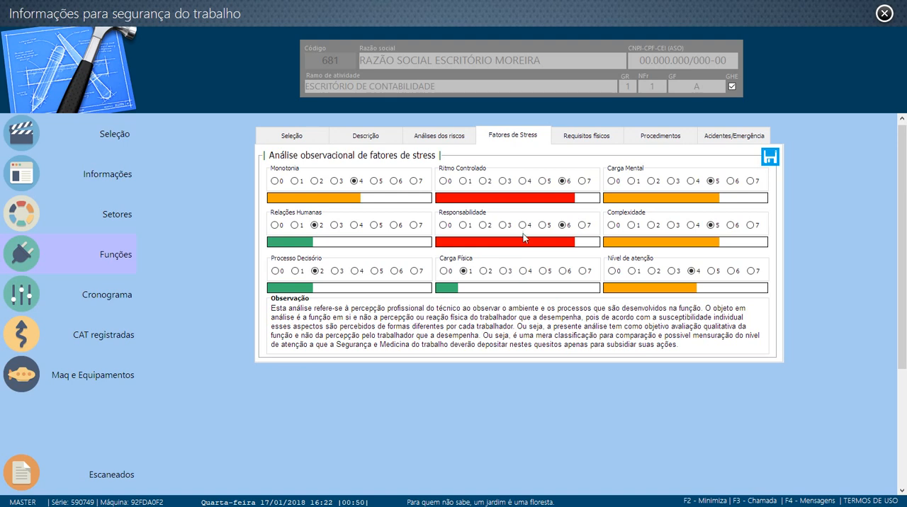
- In the function's physical requirements, rate Cardiovascular 4
left_click(591, 136)
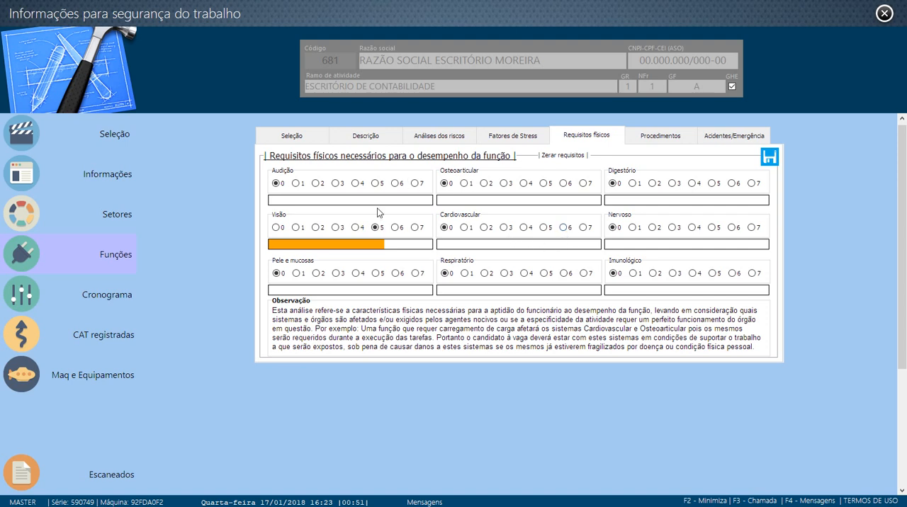
left_click(524, 227)
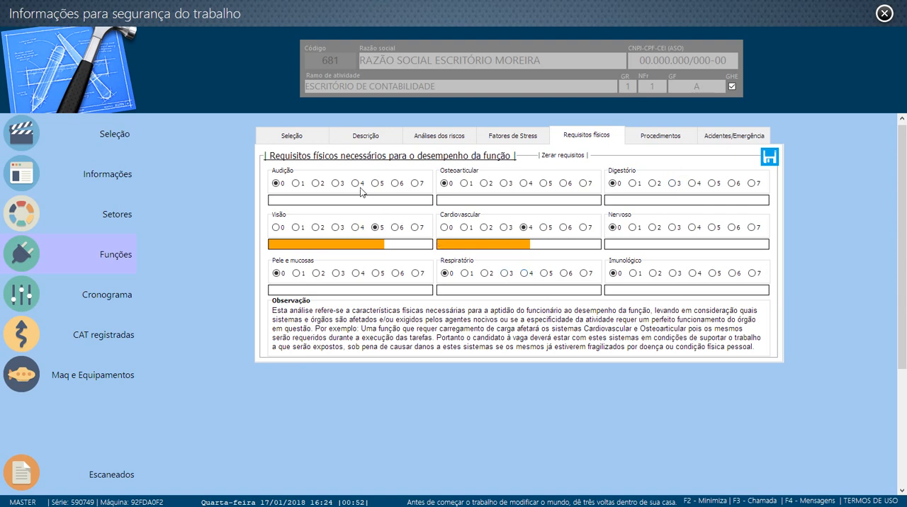
- Review the function's internal norms and procedures section and its accident and emergency instructions section
left_click(662, 134)
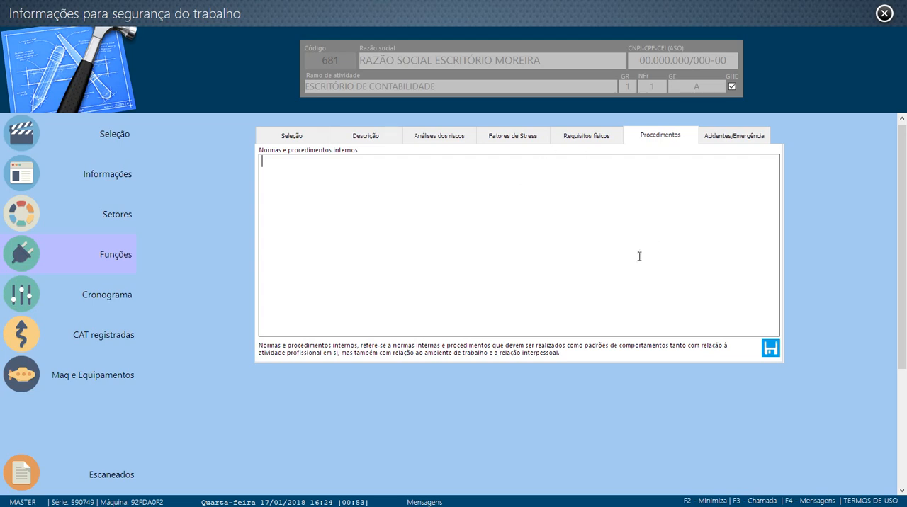
left_click(737, 138)
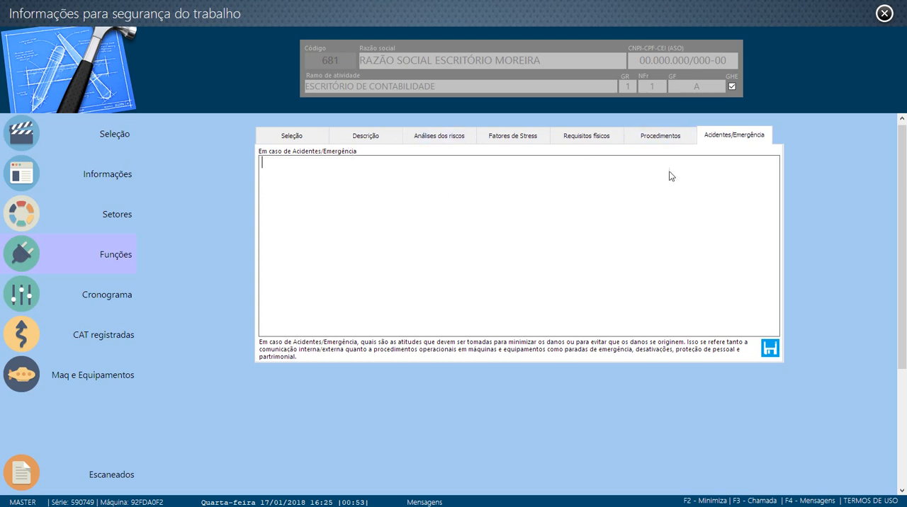
left_click(660, 138)
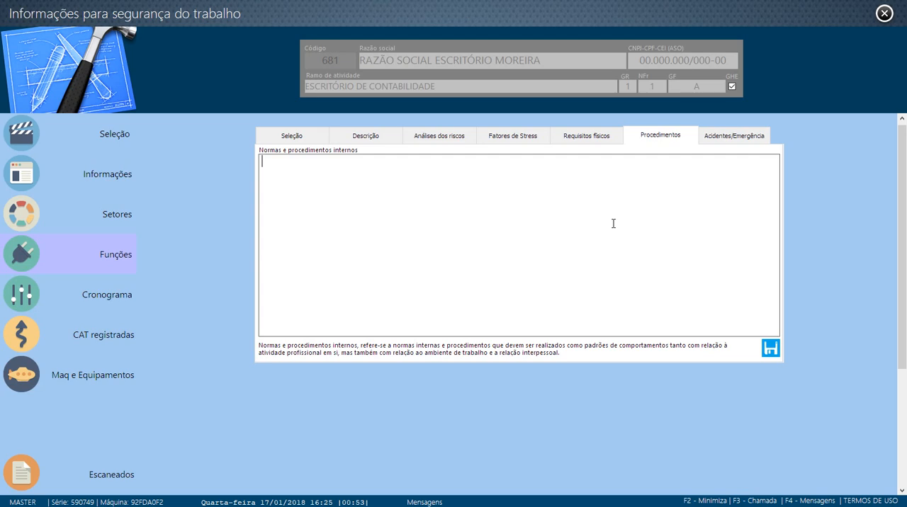
left_click(721, 135)
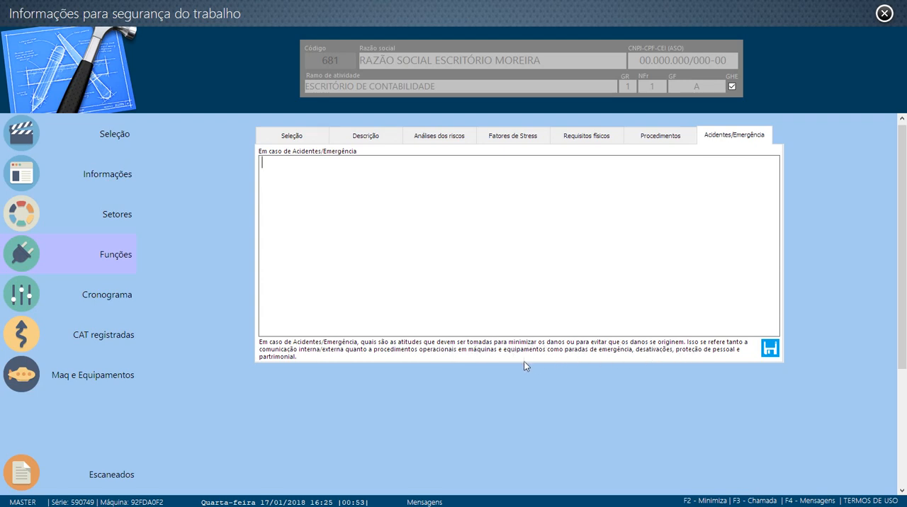
- Return to the list of functions, select CONTADOR (A) again and open its description
left_click(295, 139)
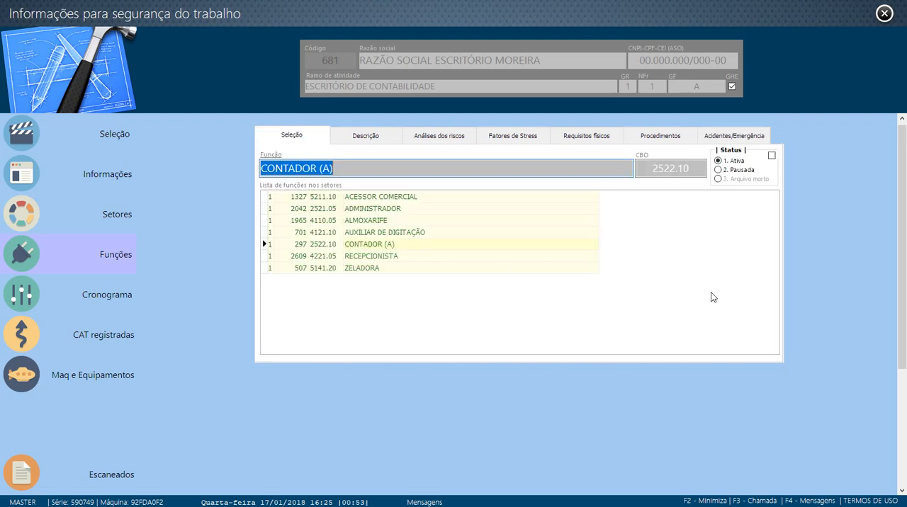
left_click(385, 256)
left_click(390, 245)
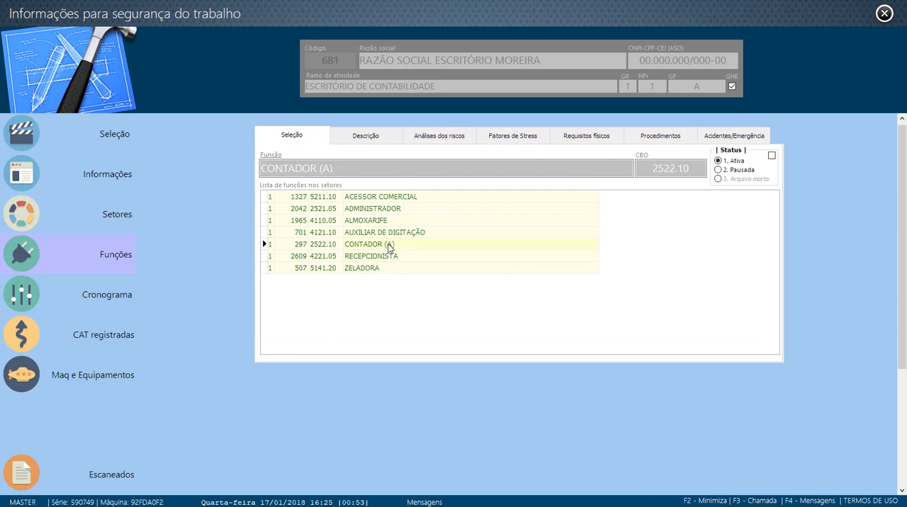
left_click(367, 136)
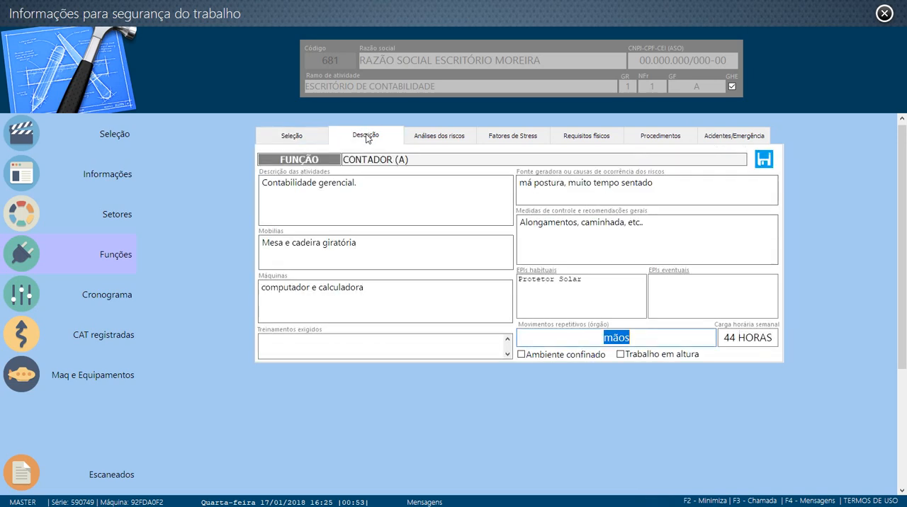
- Review the function's risk analysis for the agents MONOTONIA, NECESSIDADE DE MANTER RITMOS INTENSOS DE TRABALHO and SITUAÇÕES DE ESTRESSE
left_click(444, 138)
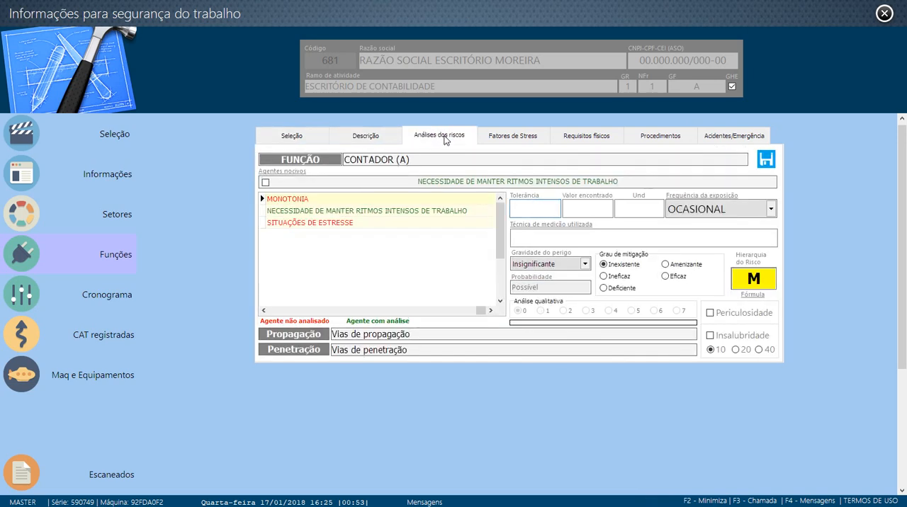
left_click(361, 212)
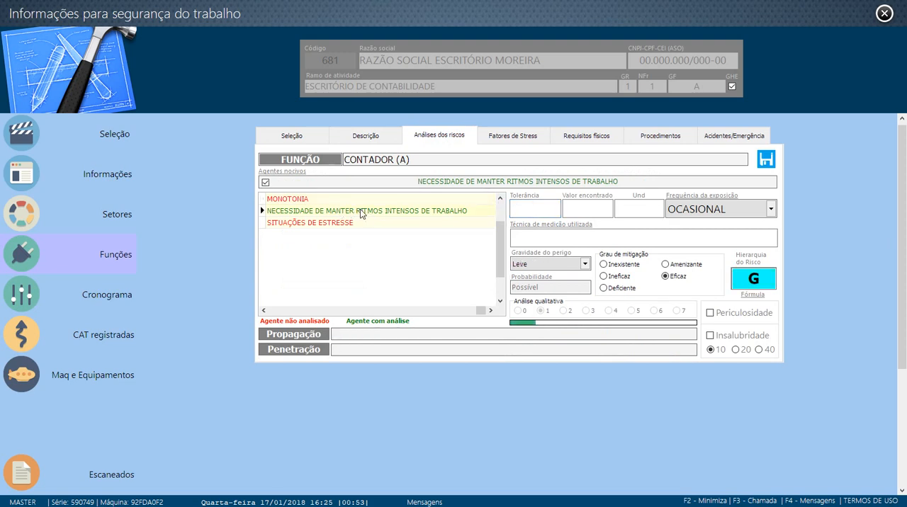
left_click(361, 200)
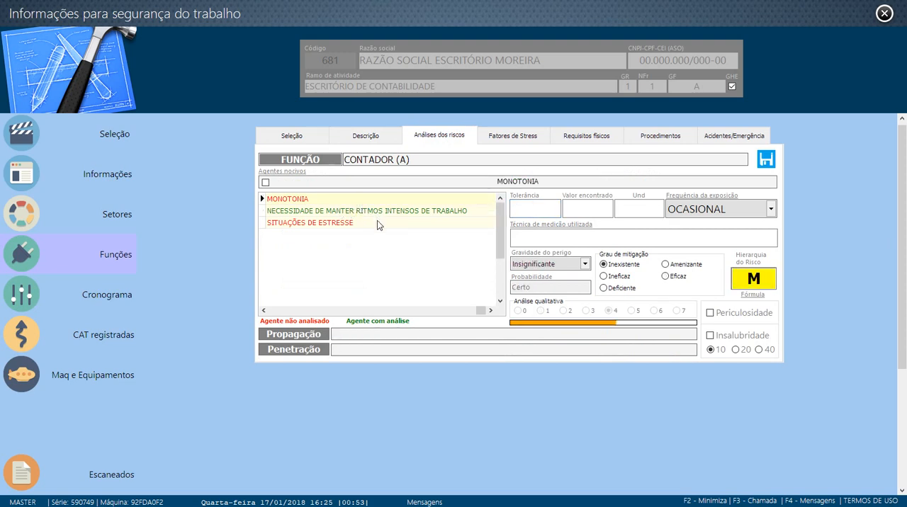
left_click(377, 222)
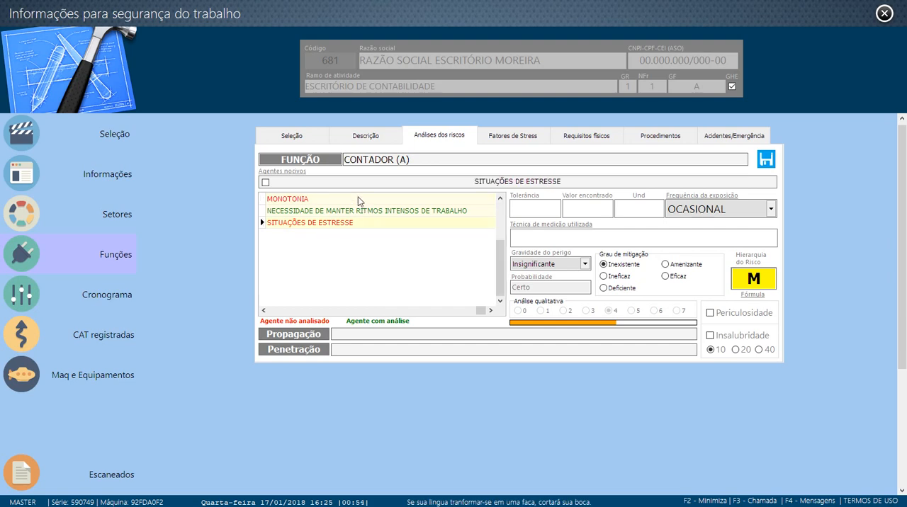
left_click(358, 198)
left_click(358, 223)
left_click(339, 198)
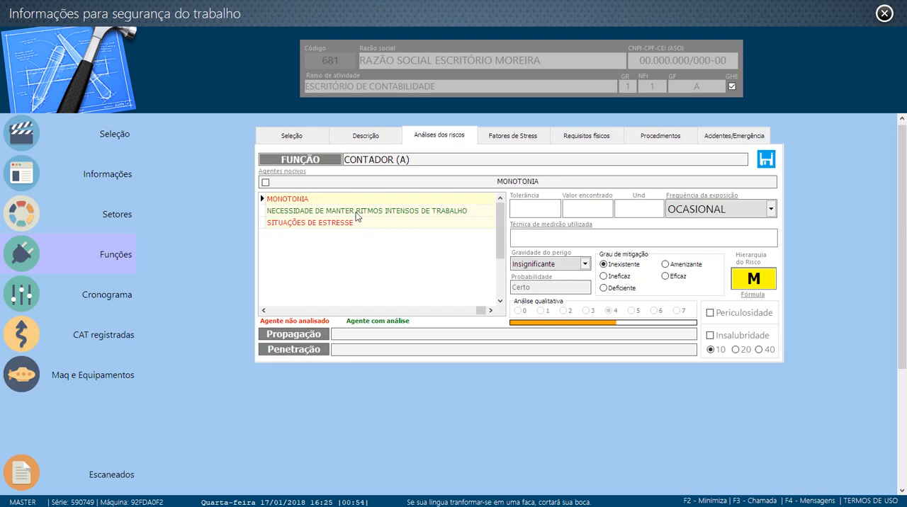
left_click(386, 211)
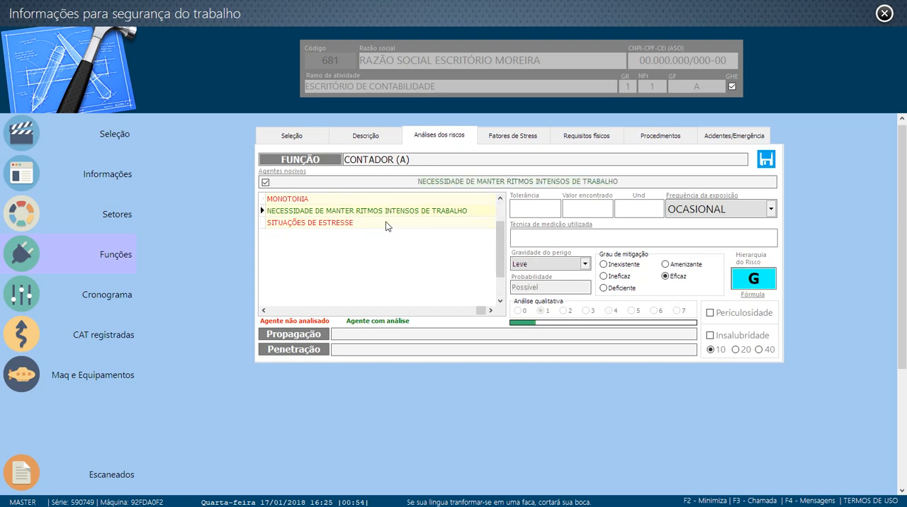
left_click(386, 223)
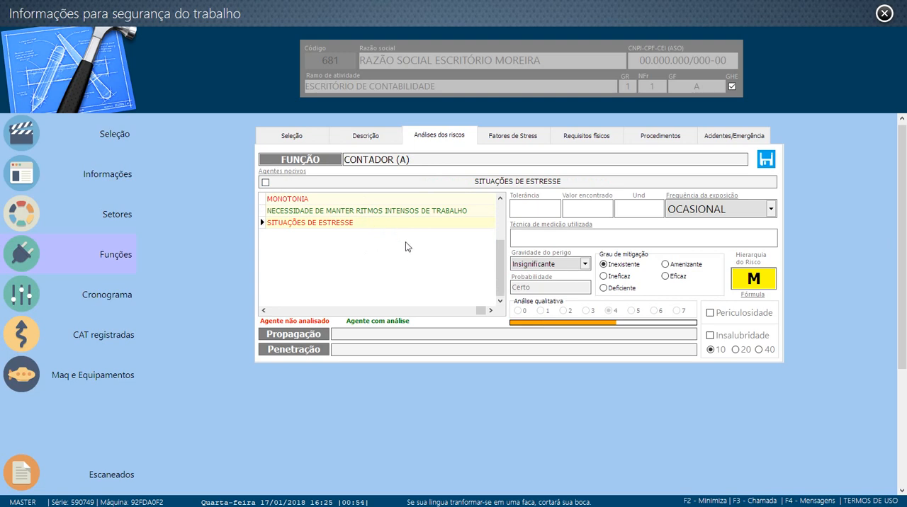
- In the client's schedule, set item 1's program to PPRA and its activity to AVALIAÇÃO DE AGENTES DE INSALUBRES E PERICULOSOS
left_click(85, 302)
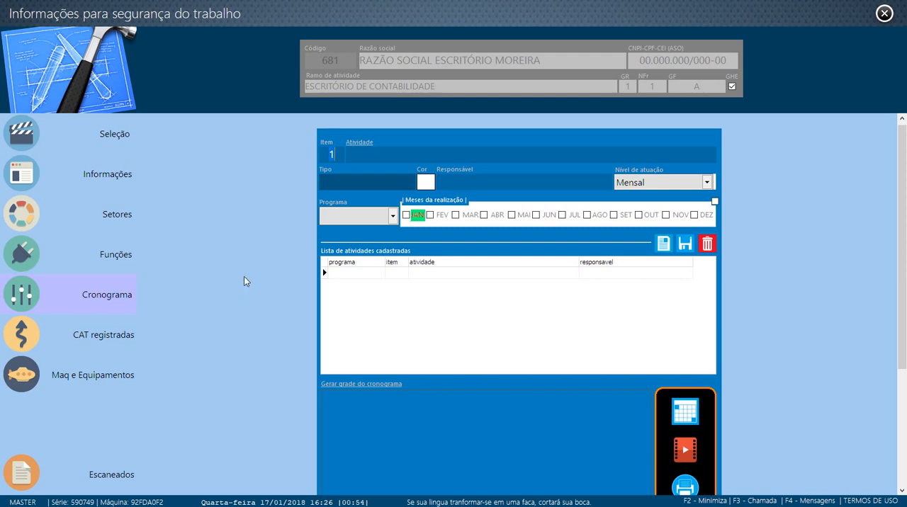
left_click(393, 218)
left_click(343, 235)
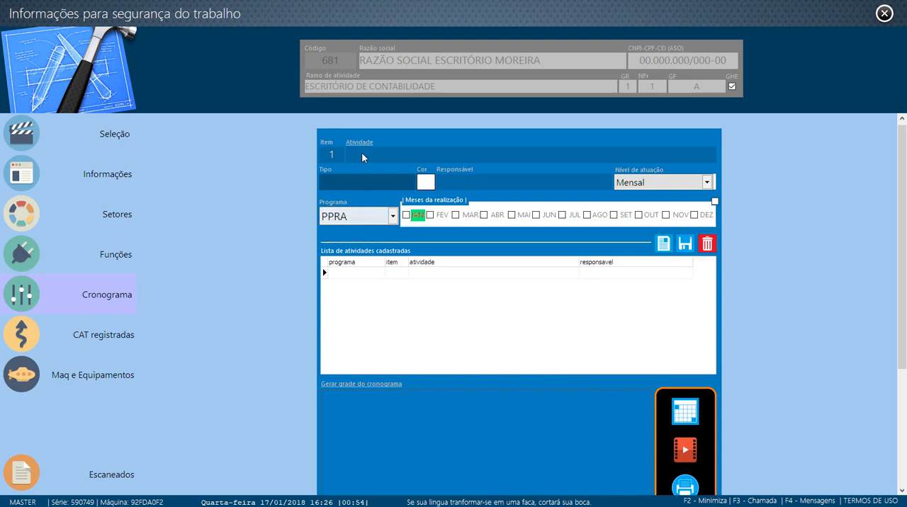
left_click(388, 162)
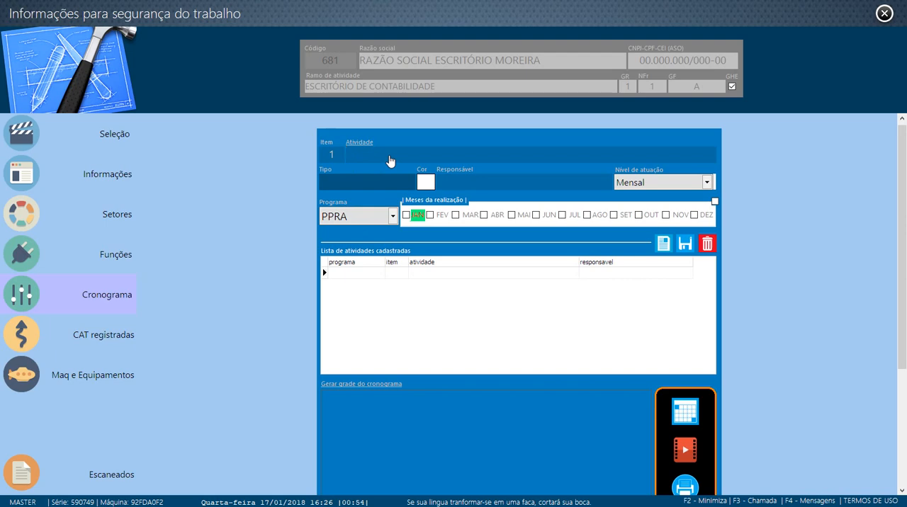
double_click(389, 162)
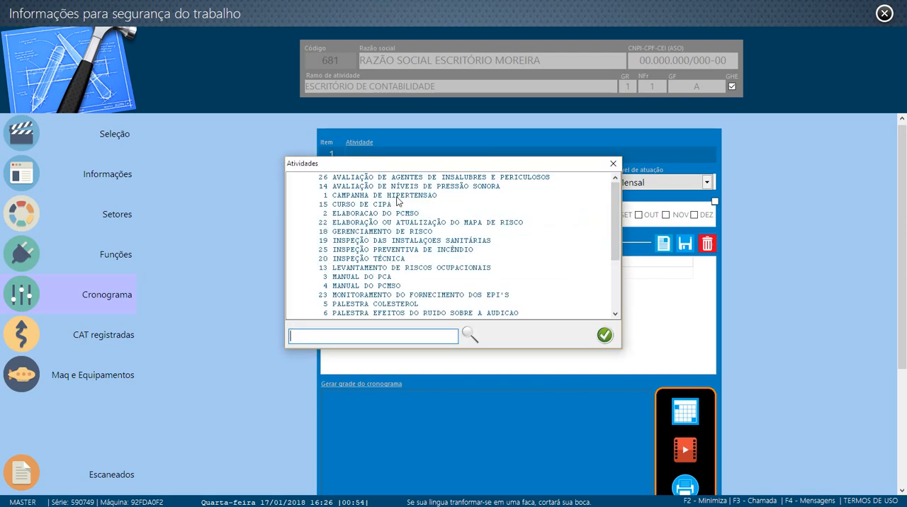
left_click(434, 180)
left_click(604, 335)
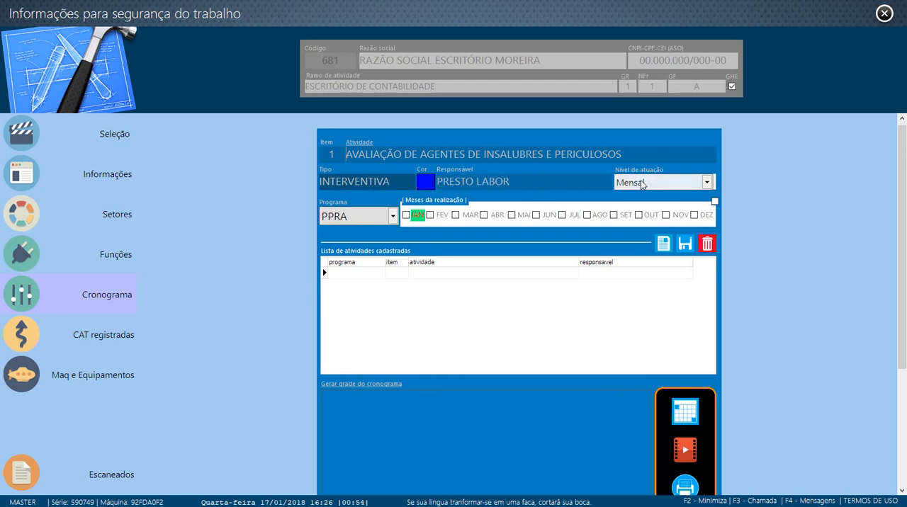
- Schedule the item 1 activity for January with the action level Mensal and save it
left_click(658, 182)
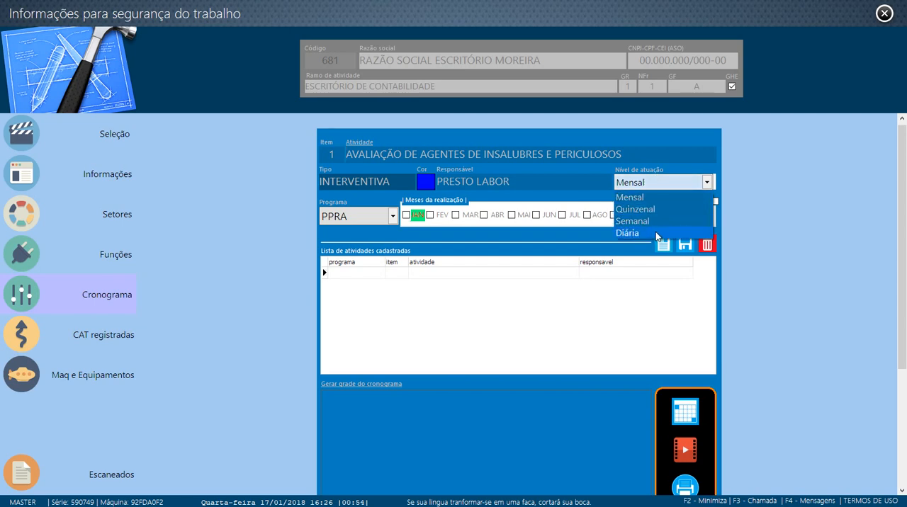
left_click(646, 187)
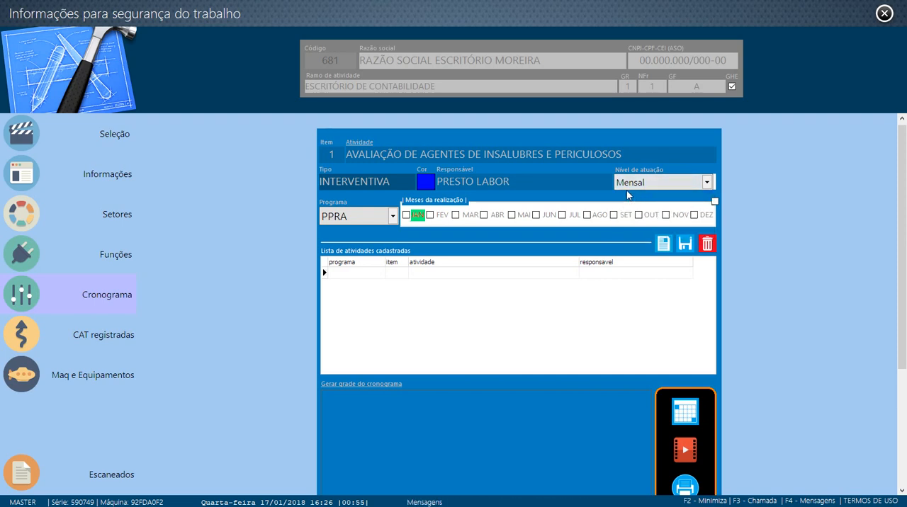
left_click(637, 183)
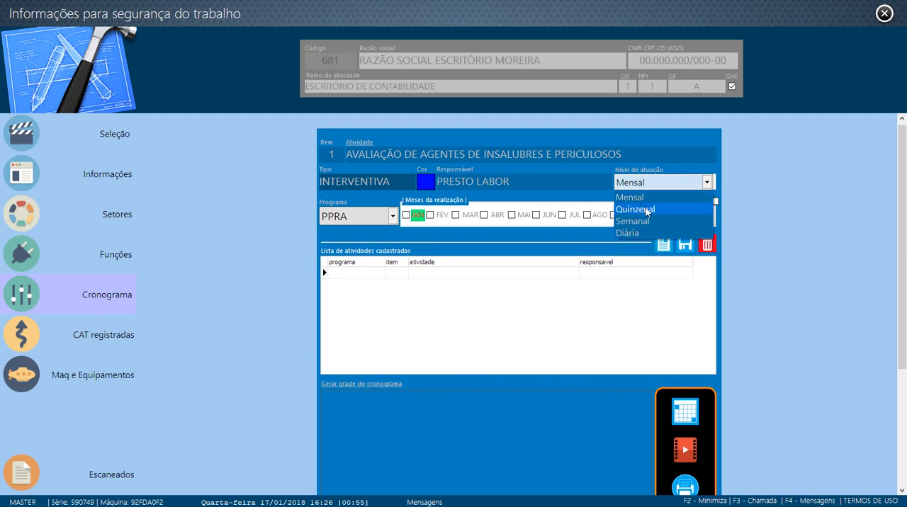
left_click(652, 187)
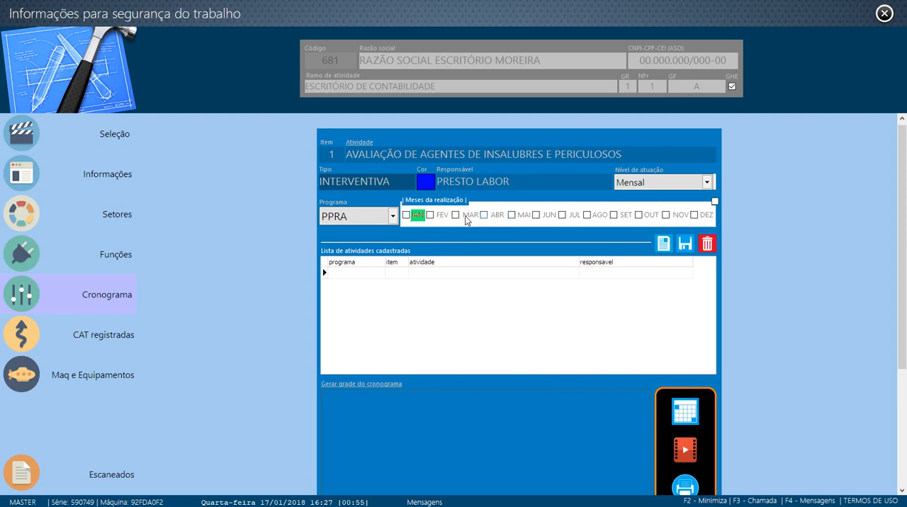
left_click(406, 216)
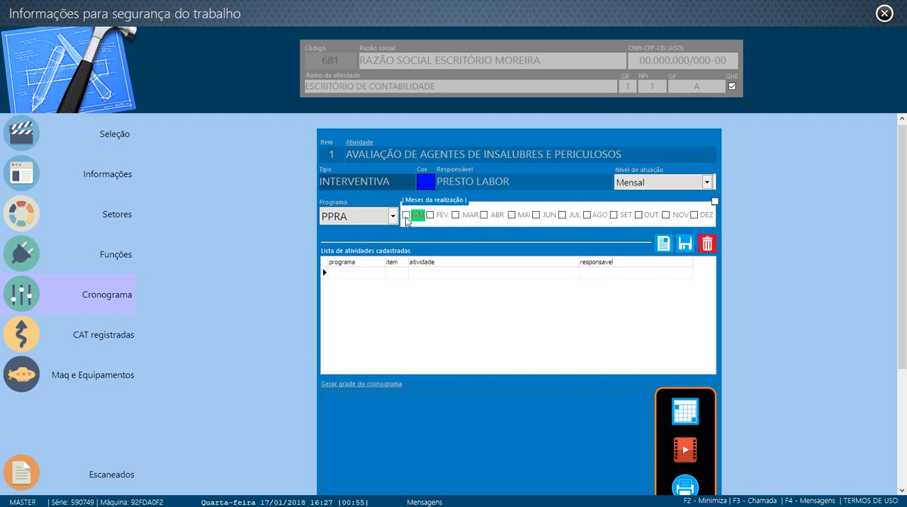
left_click(658, 183)
left_click(643, 198)
left_click(684, 249)
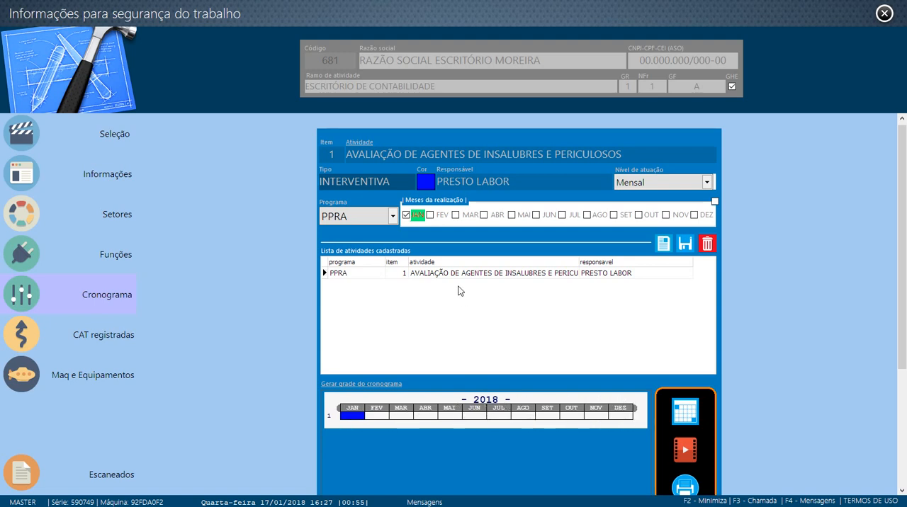
- Start a new schedule item with the activity GERENCIAMENTO DE RISCO and mark March and August as its months
left_click(663, 245)
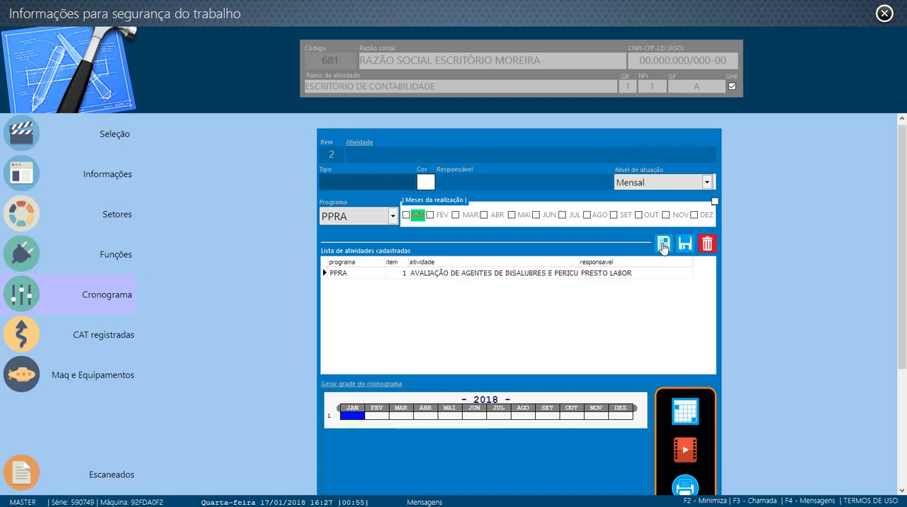
left_click(440, 157)
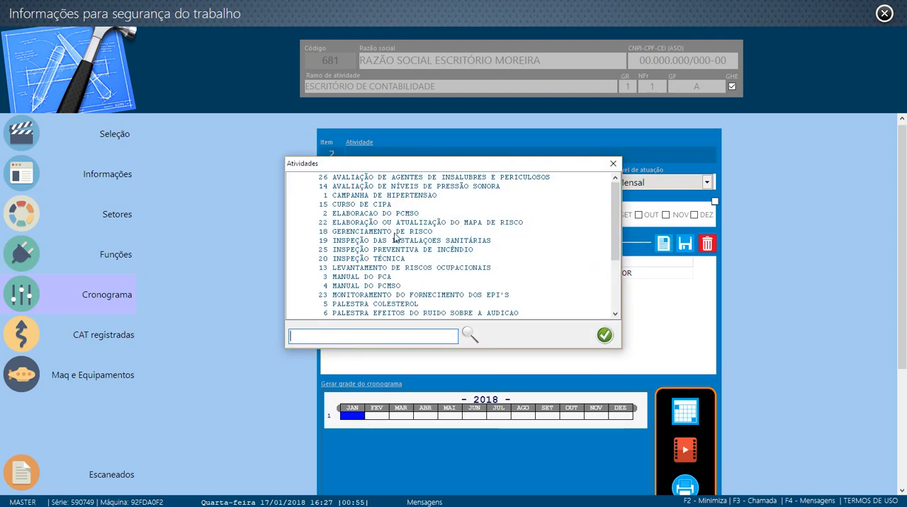
left_click(395, 231)
left_click(604, 335)
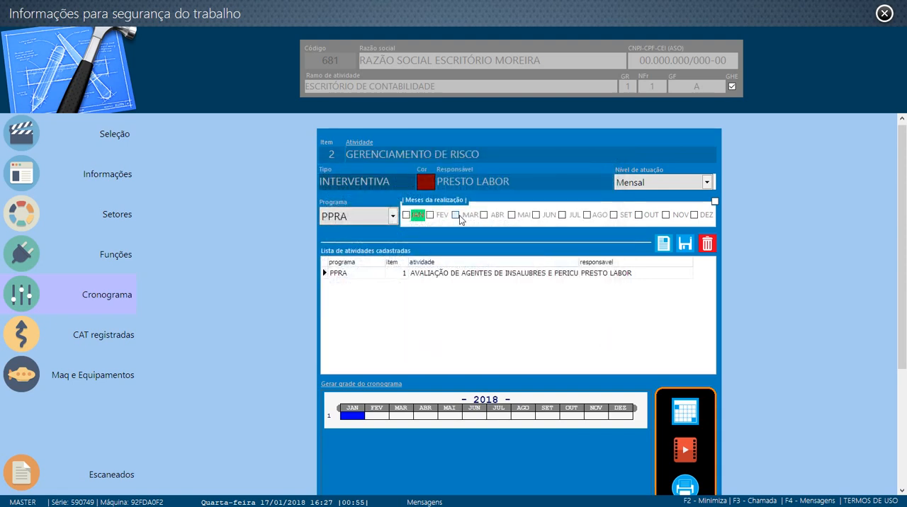
left_click(586, 215)
- Set the GERENCIAMENTO DE RISCO item's action level to Quinzenal and save the item
left_click(666, 184)
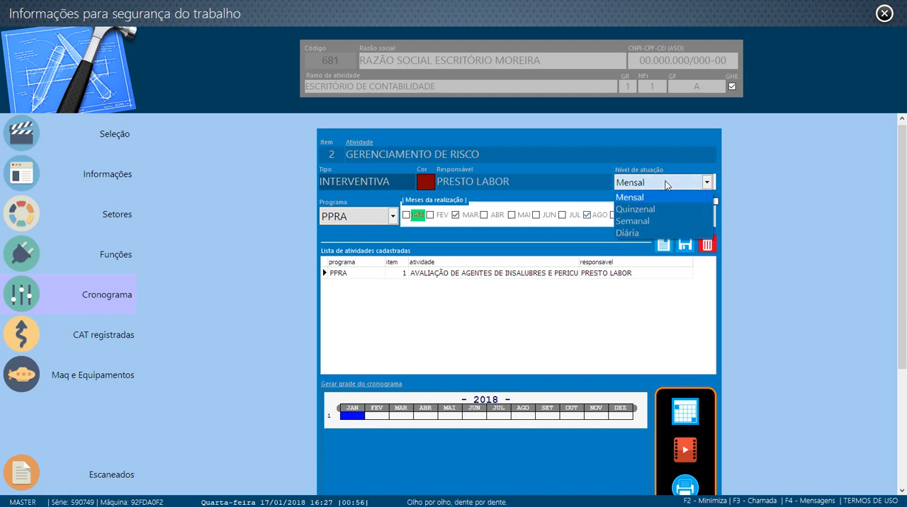
left_click(632, 210)
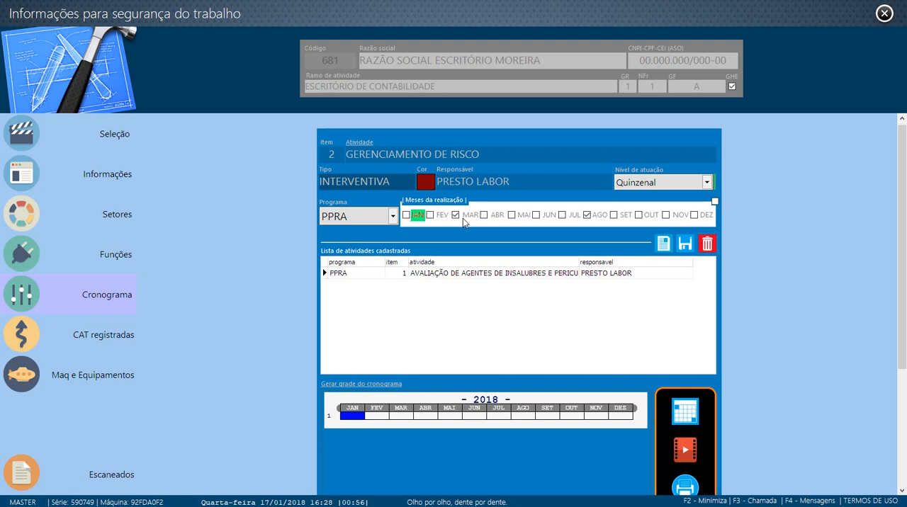
left_click(646, 185)
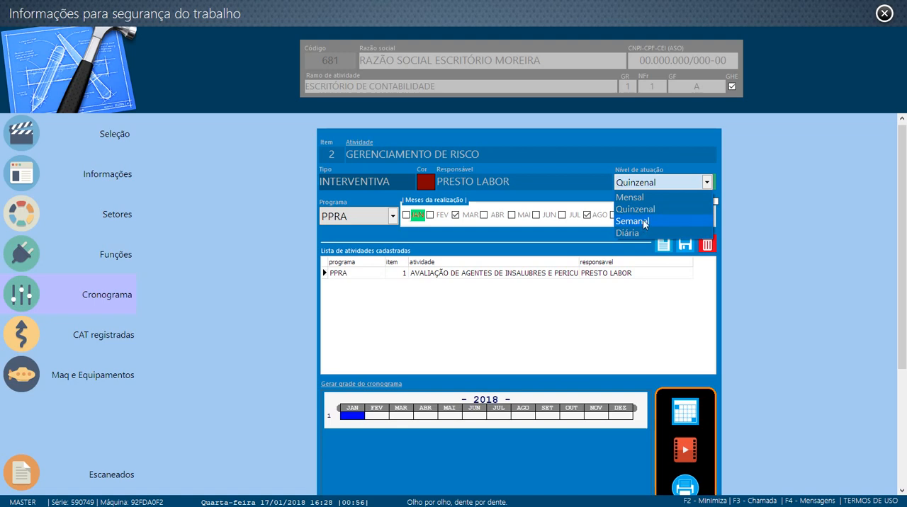
left_click(644, 209)
left_click(634, 183)
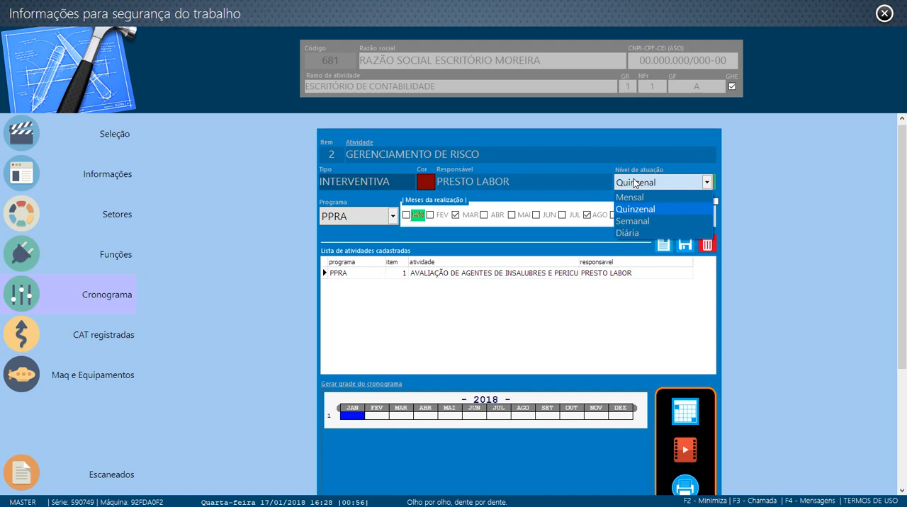
left_click(656, 209)
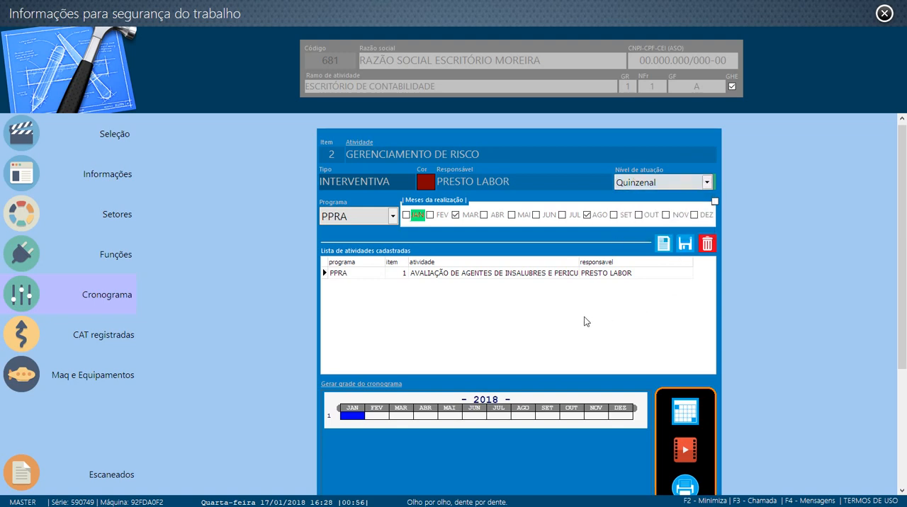
left_click(683, 245)
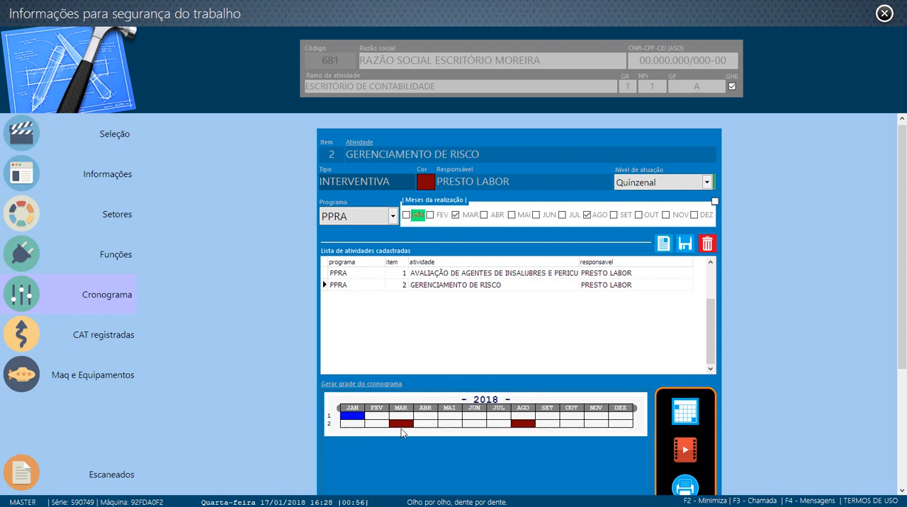
- Examine GERENCIAMENTO DE RISCO and LEVANTAMENTO DE RISCOS OCUPACIONAIS in the activity registry, then return to the schedule
left_click(359, 144)
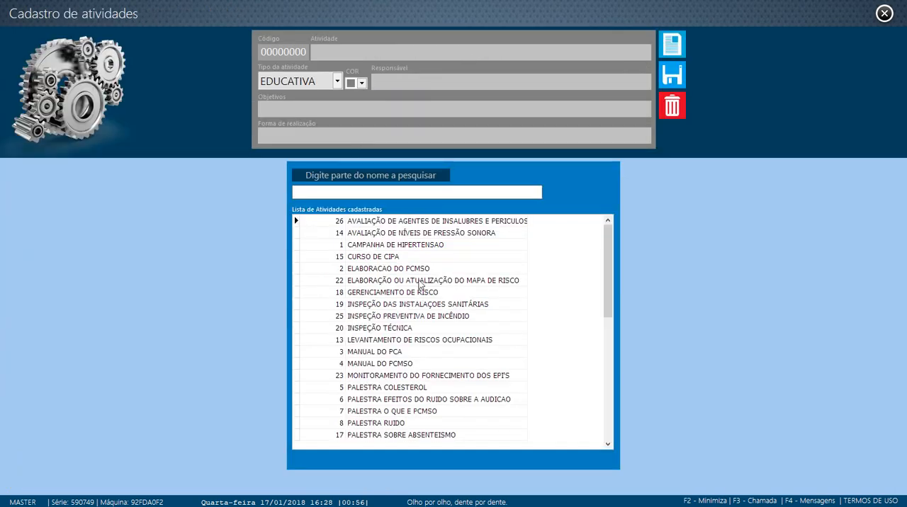
left_click(420, 256)
left_click(420, 292)
left_click(421, 339)
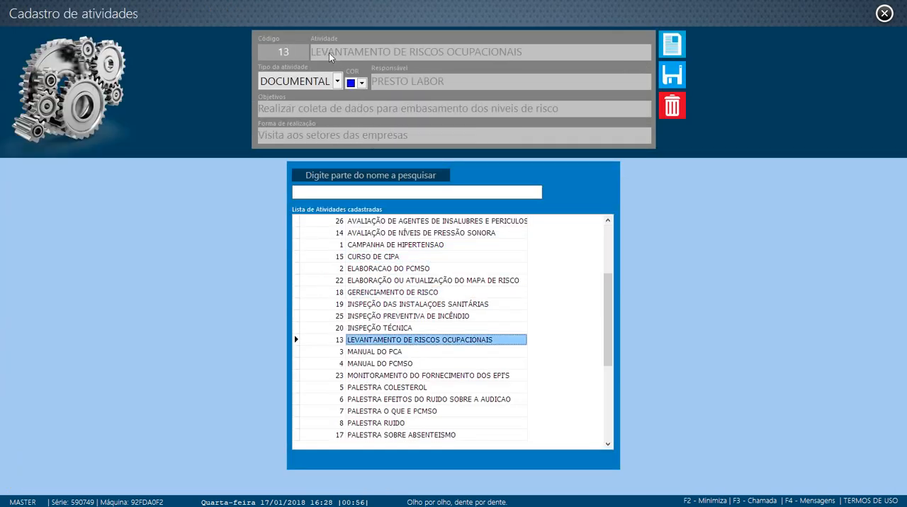
left_click(405, 293)
left_click(407, 342)
left_click(416, 293)
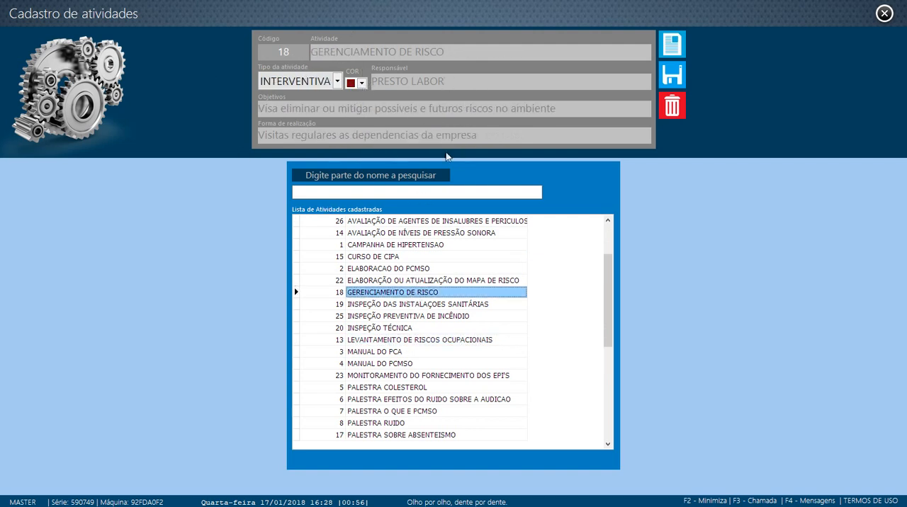
left_click(378, 340)
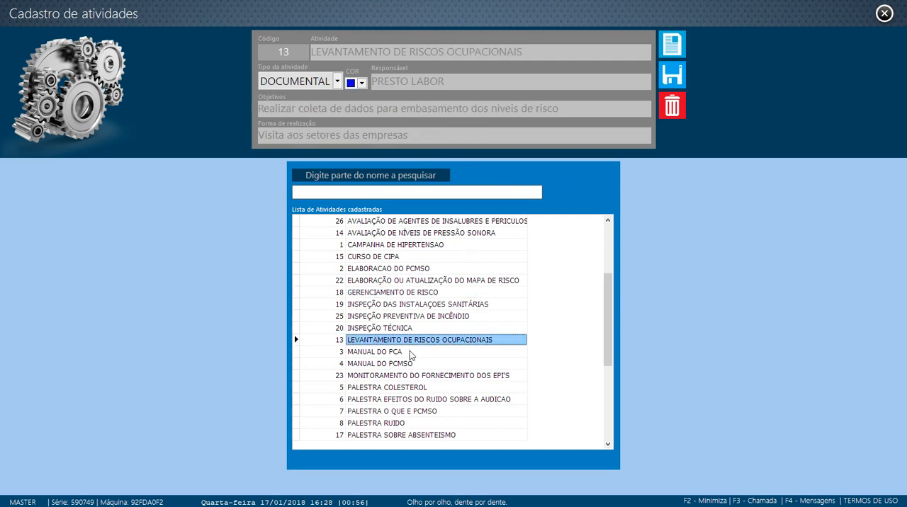
left_click(884, 14)
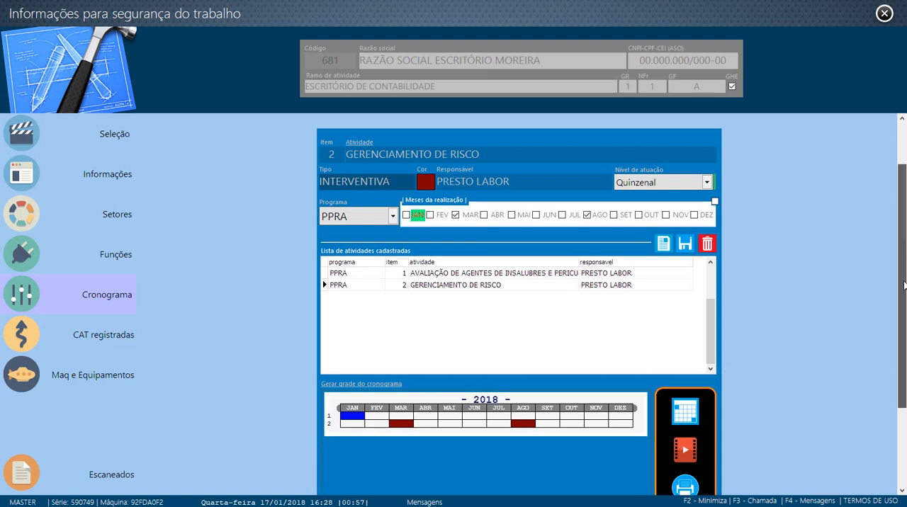
- Open the activity agenda and view the March and August GERENCIAMENTO DE RISCO entries
scroll(779, 352, "down", 2)
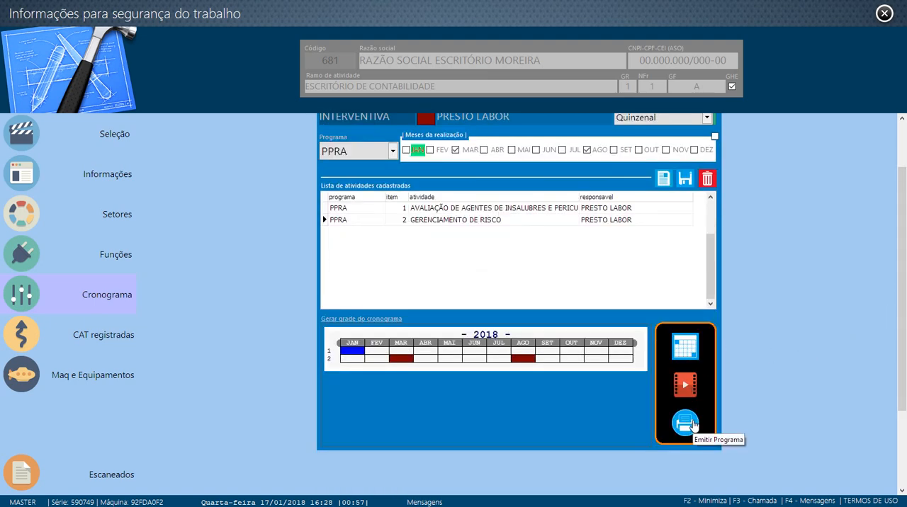
left_click(685, 349)
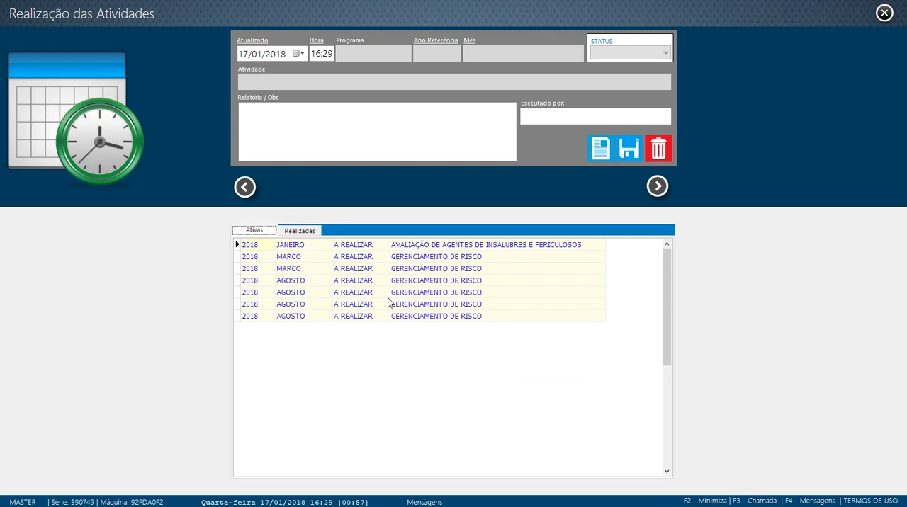
left_click(376, 269)
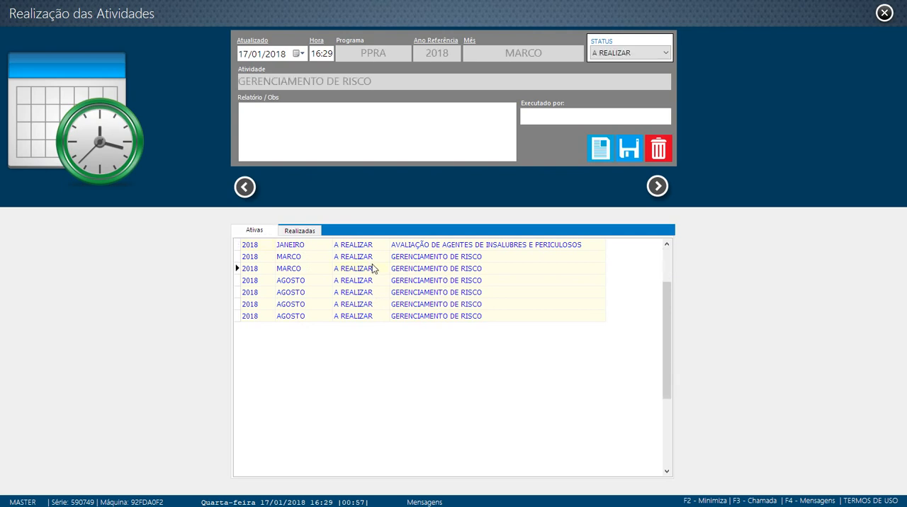
left_click(415, 295)
left_click(350, 306)
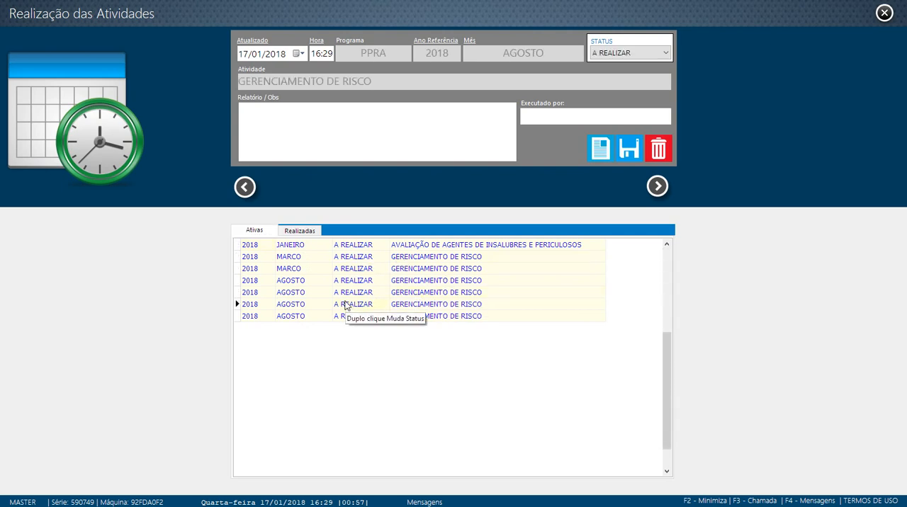
- Look through the agenda's active entries and mark one March and one August GERENCIAMENTO DE RISCO entry as performed
left_click(352, 282)
left_click(358, 317)
left_click(352, 268)
left_click(352, 246)
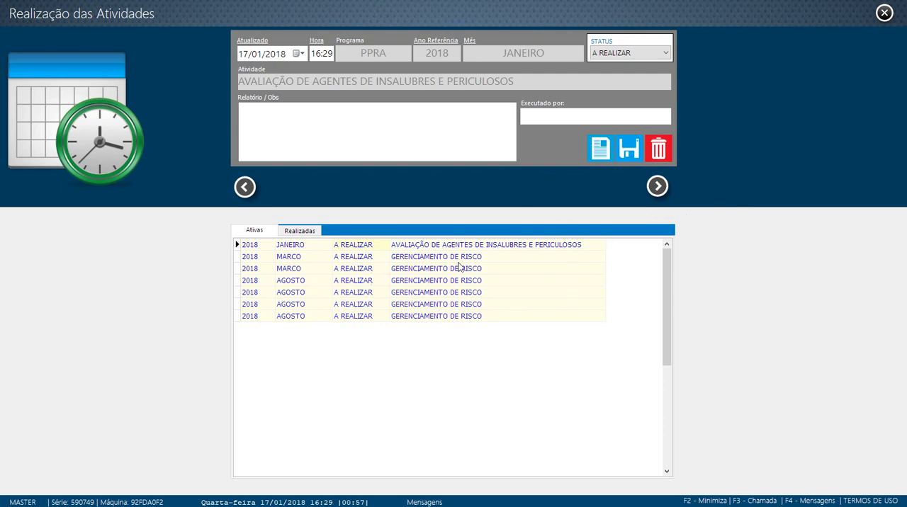
left_click(407, 261)
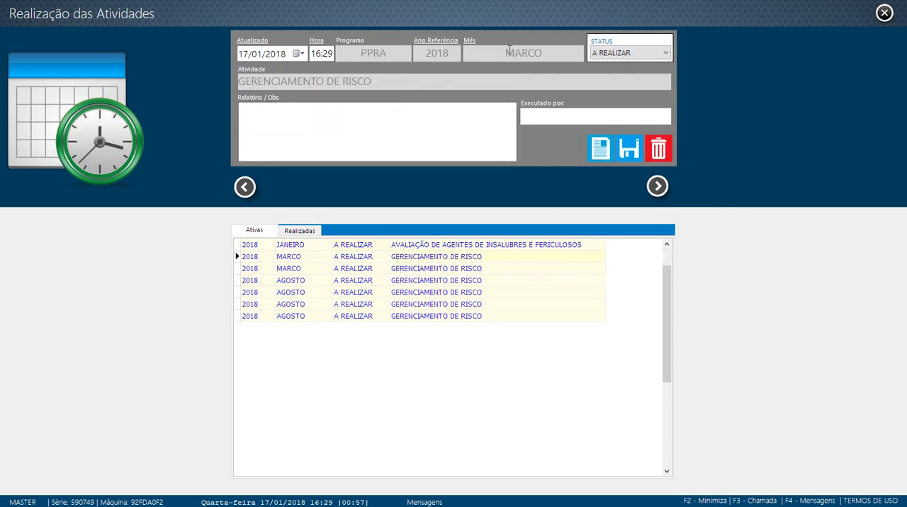
double_click(375, 270)
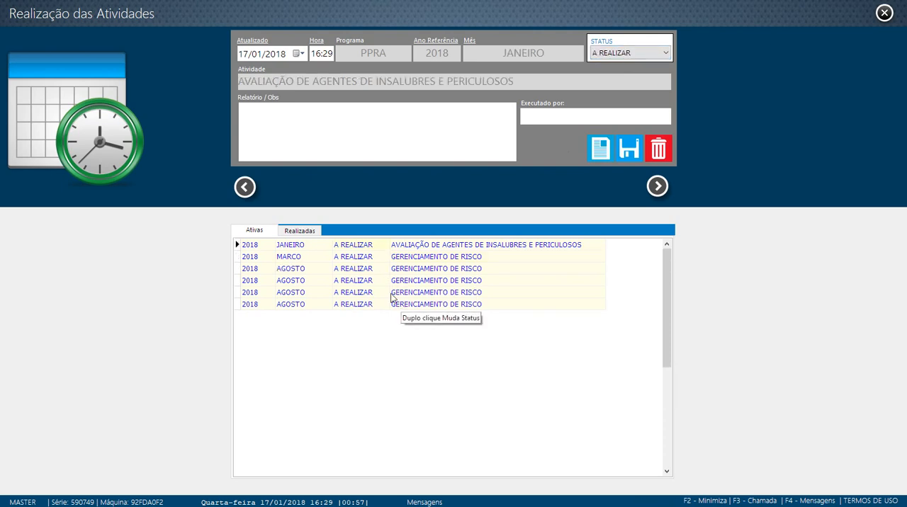
double_click(391, 293)
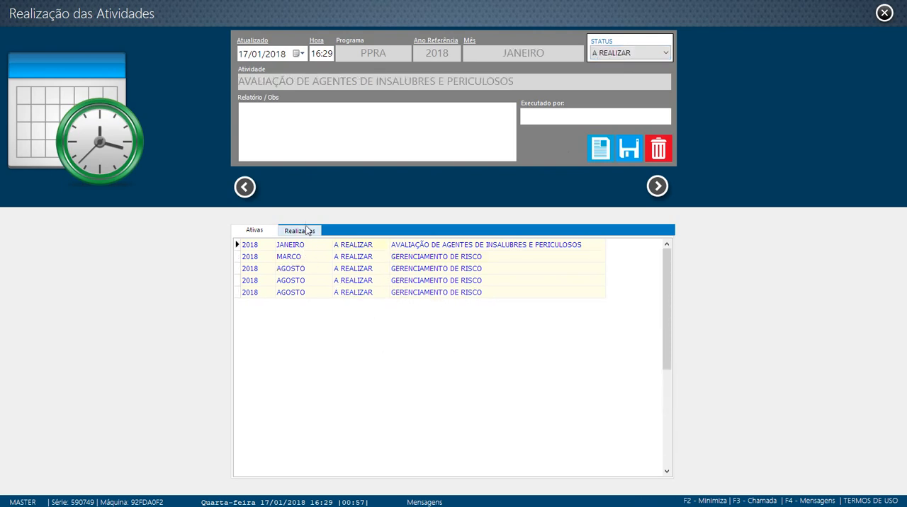
- View the agenda's completed activities and the status options for the January activity, and close the agenda
left_click(306, 230)
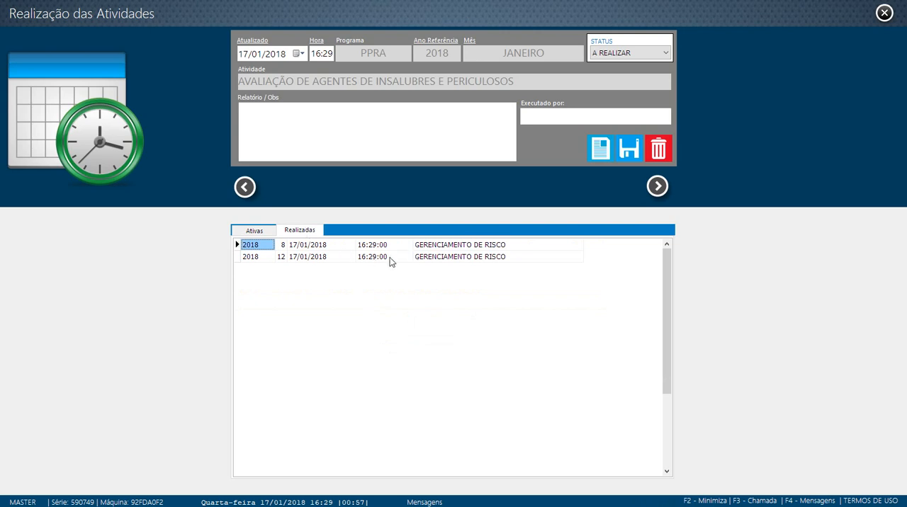
left_click(262, 231)
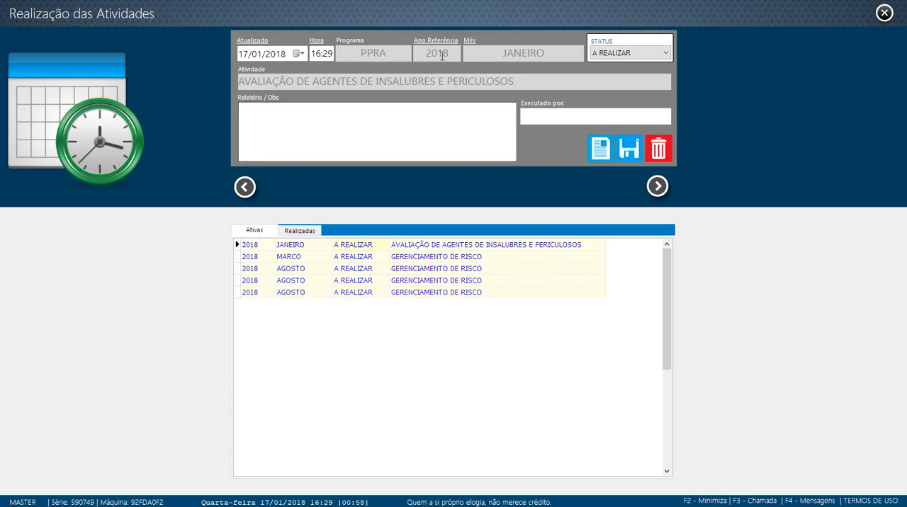
left_click(628, 53)
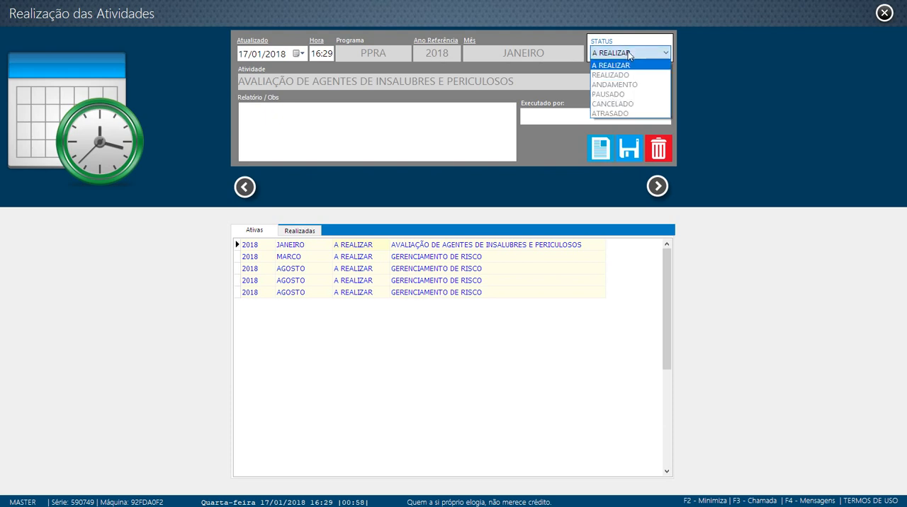
left_click(621, 54)
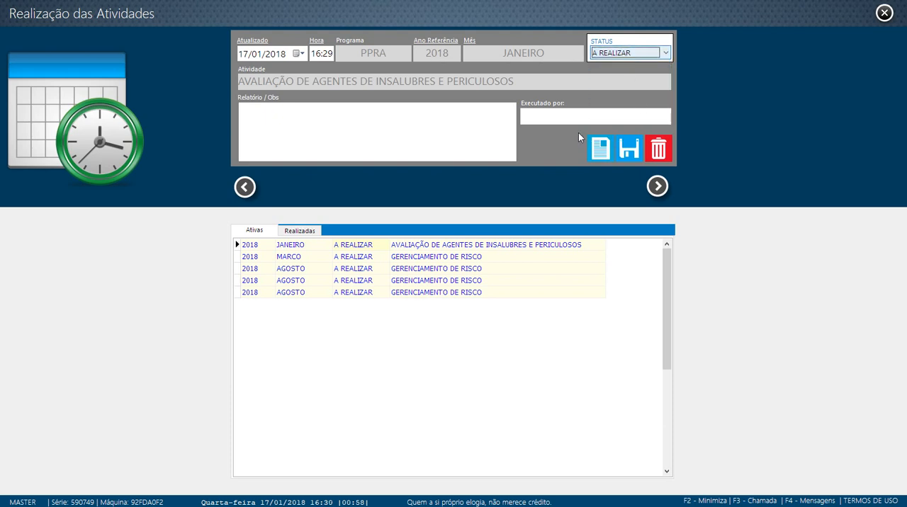
left_click(884, 13)
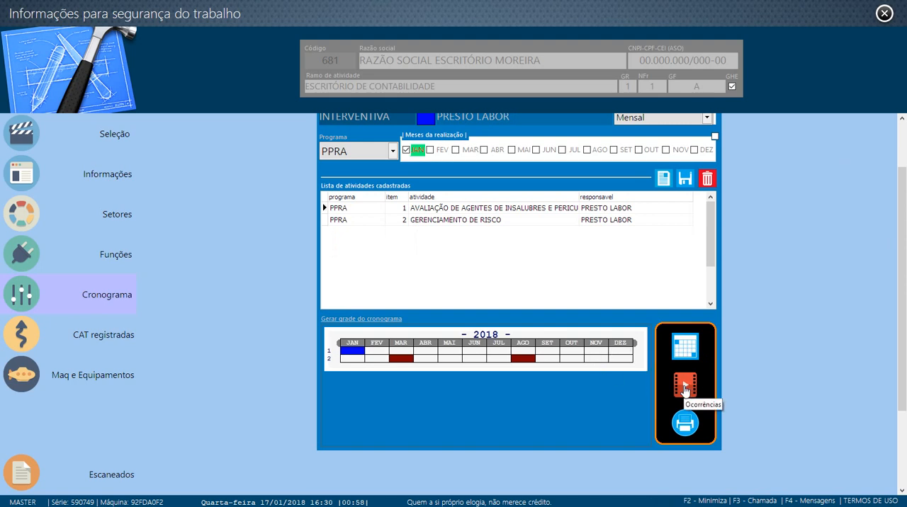
- Open the client's occurrence register and look over the Ocorrência and Reportante fields
left_click(684, 386)
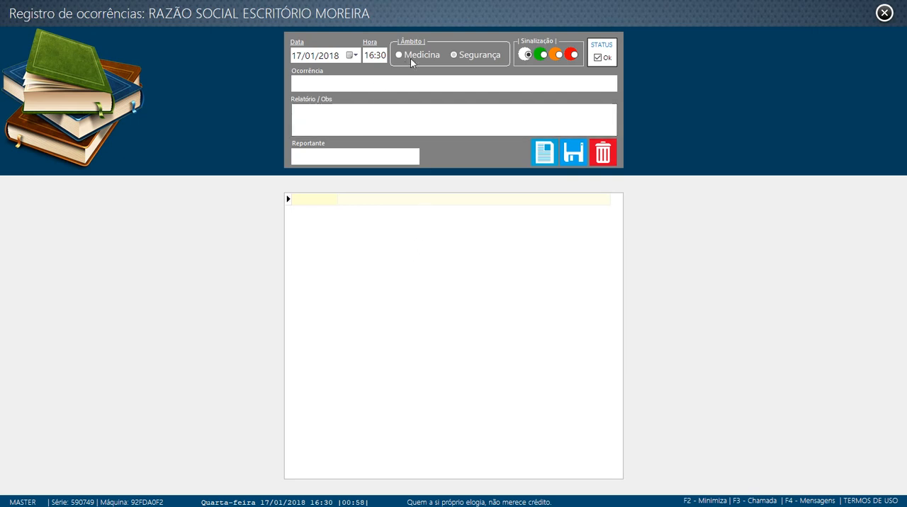
left_click(338, 86)
left_click(339, 157)
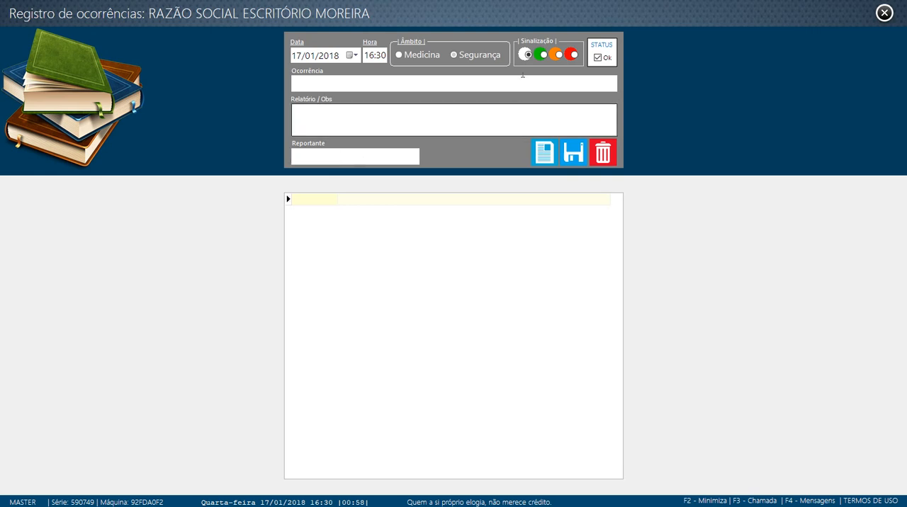
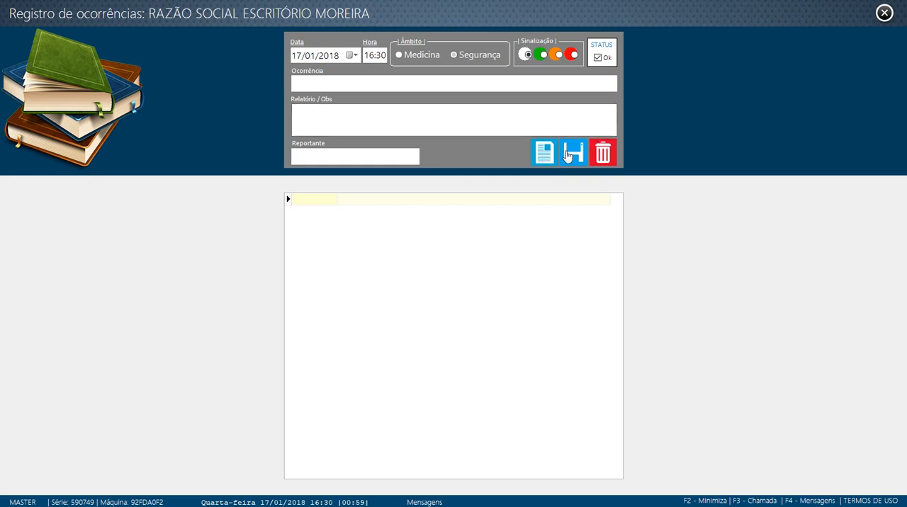
- Close the occurrence register and look over the client's CAT registradas, Maq e Equipamentos and Escaneados sections
left_click(884, 13)
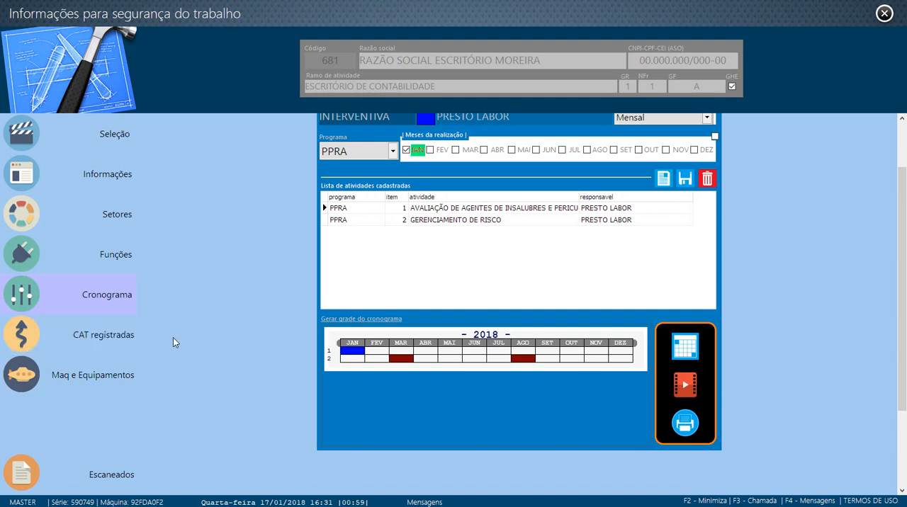
left_click(96, 341)
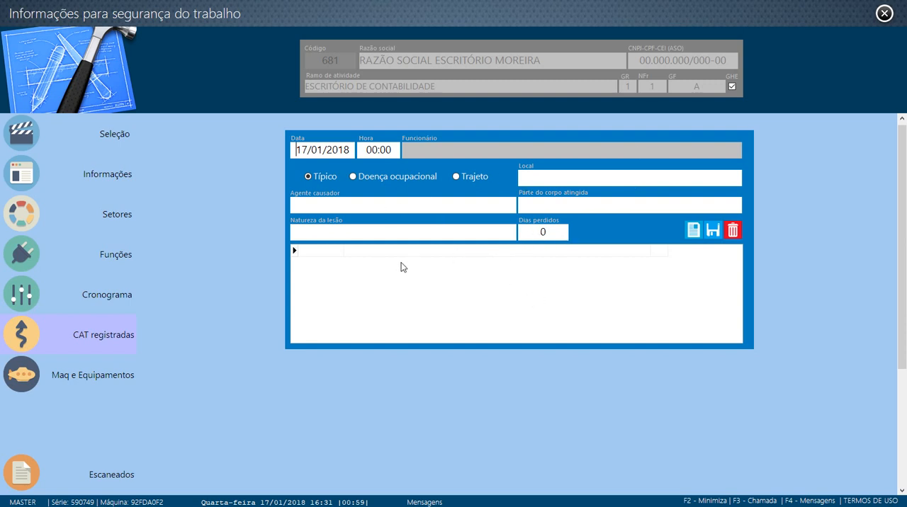
left_click(85, 381)
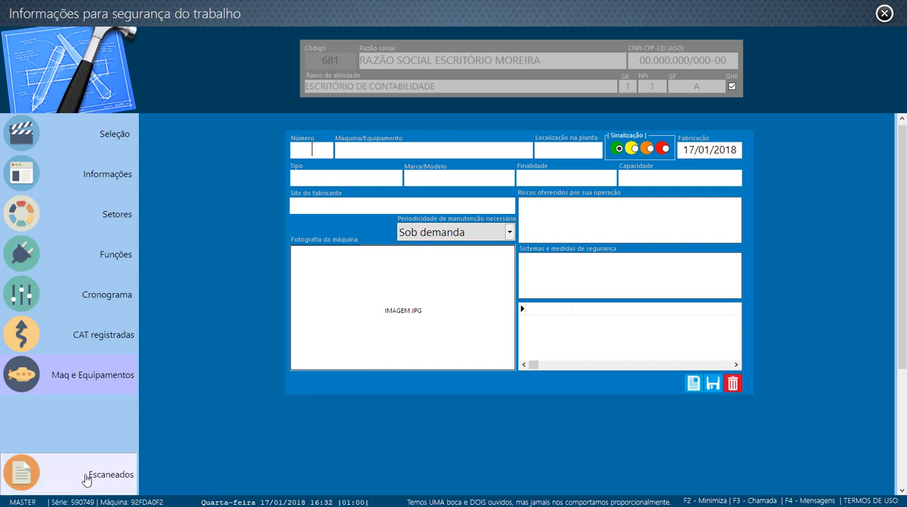
left_click(83, 482)
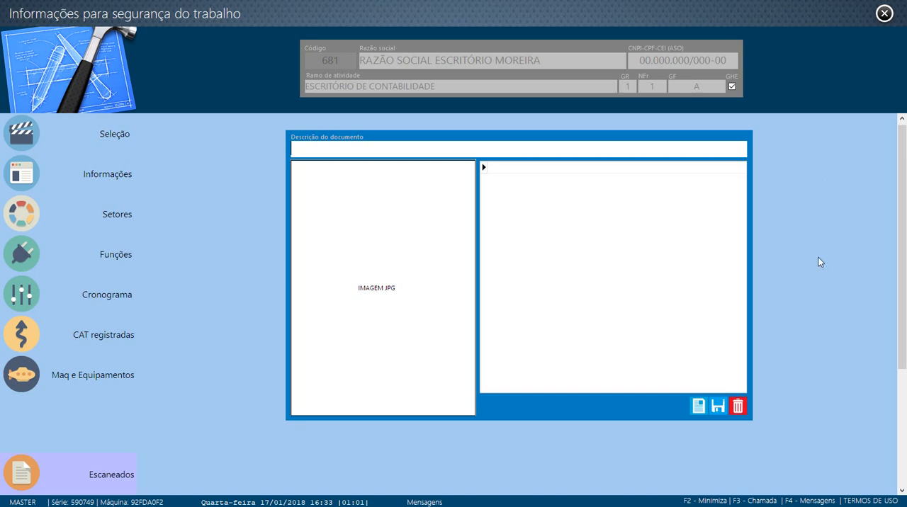
- Return to the client's Cronograma and review the registered PPRA activities and the 2018 schedule grid
left_click(123, 299)
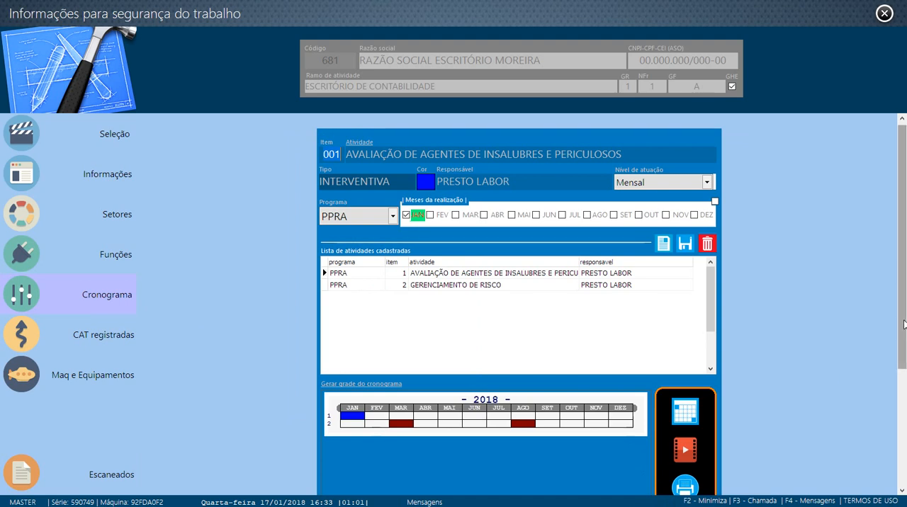
left_click_drag(903, 324, 888, 357)
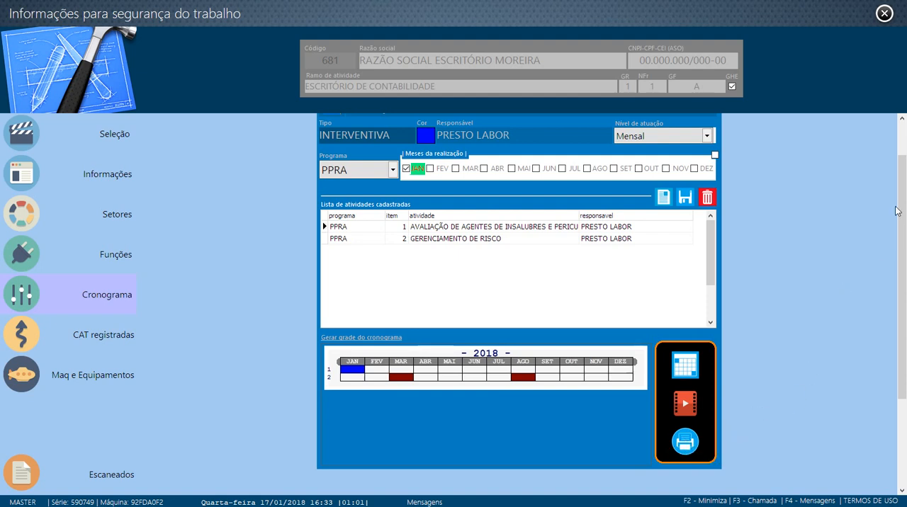
scroll(896, 211, "up", 2)
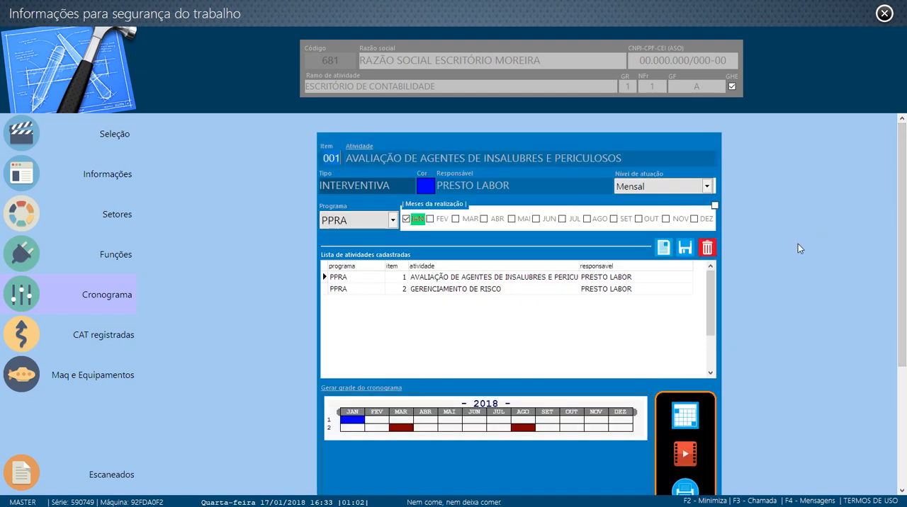